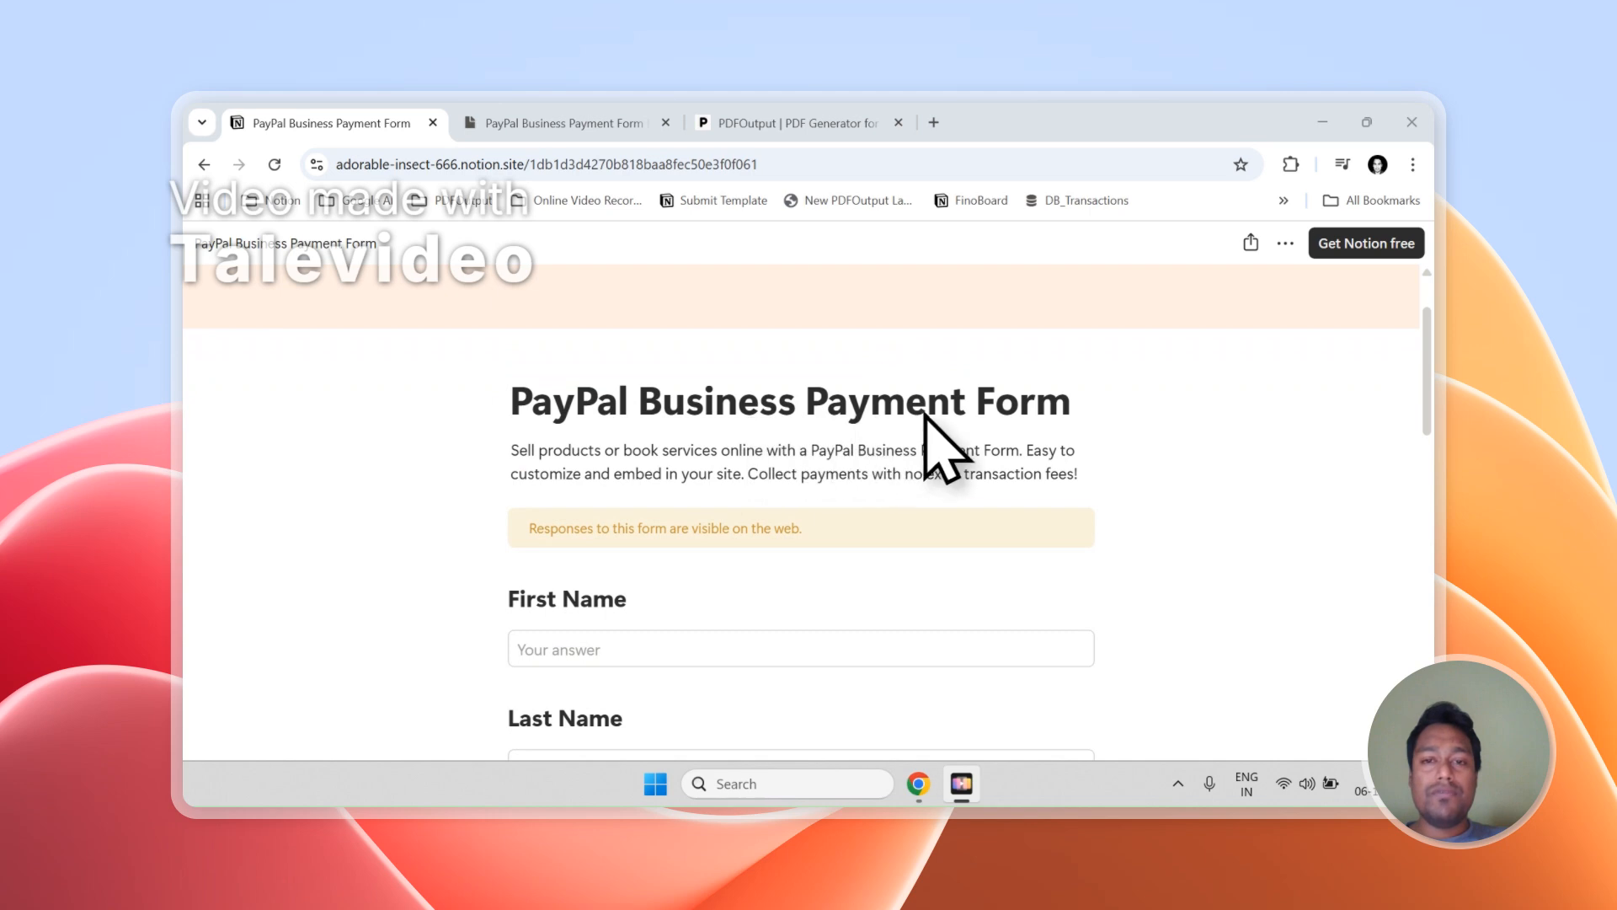
- Review the PayPal Business Payment Form from the name fields down to the payment methods
scroll(534, 541, down, 10)
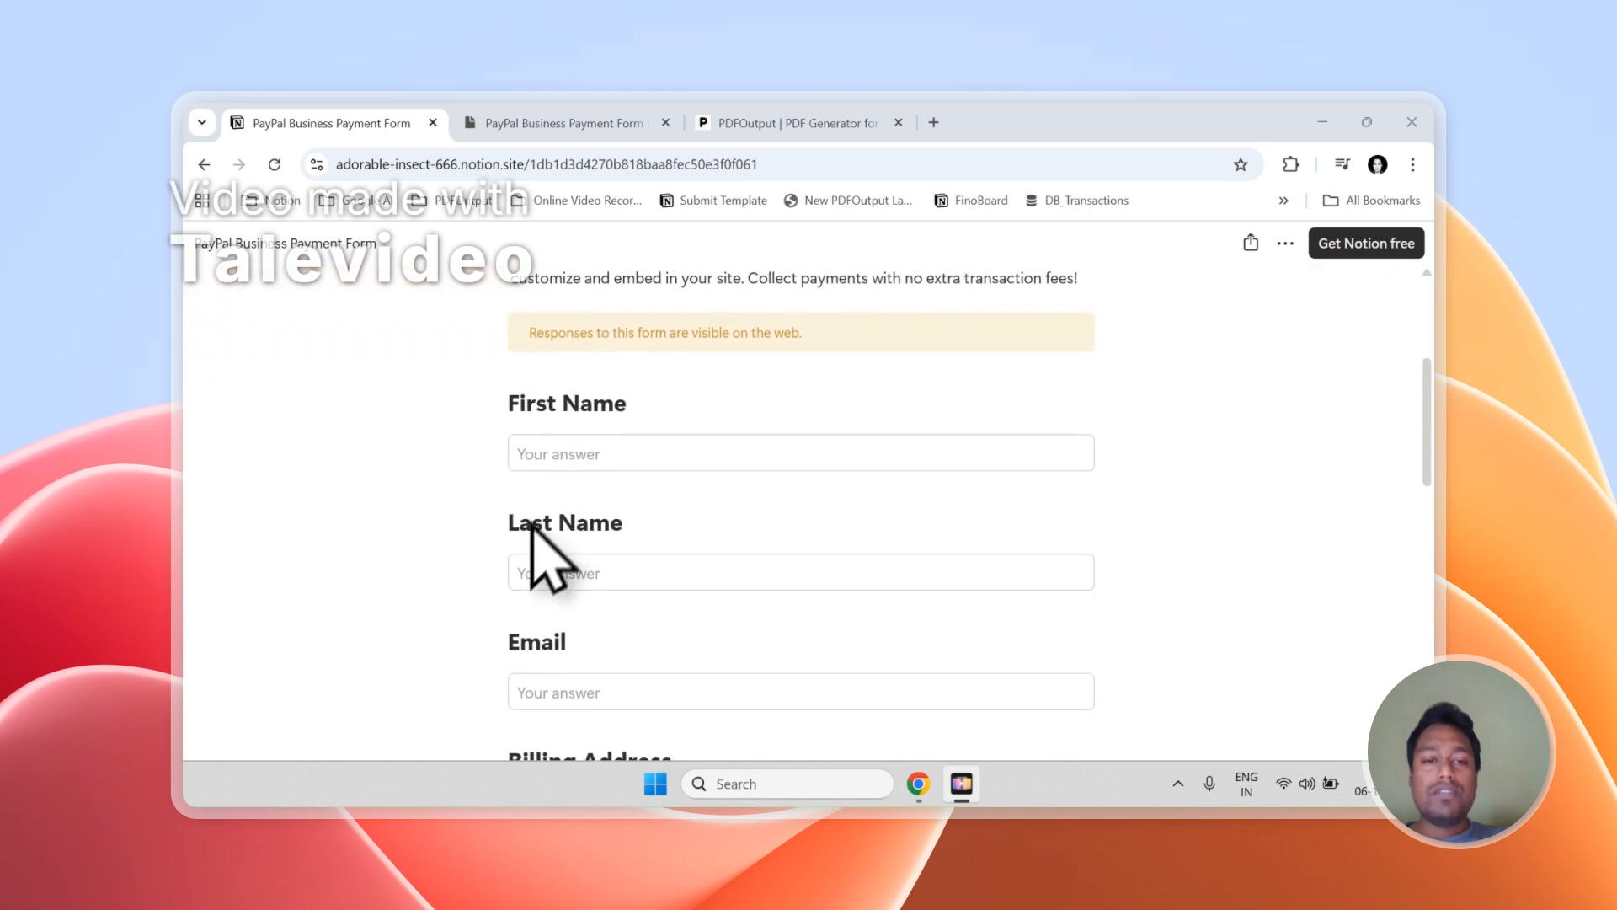
scroll(543, 465, down, 4)
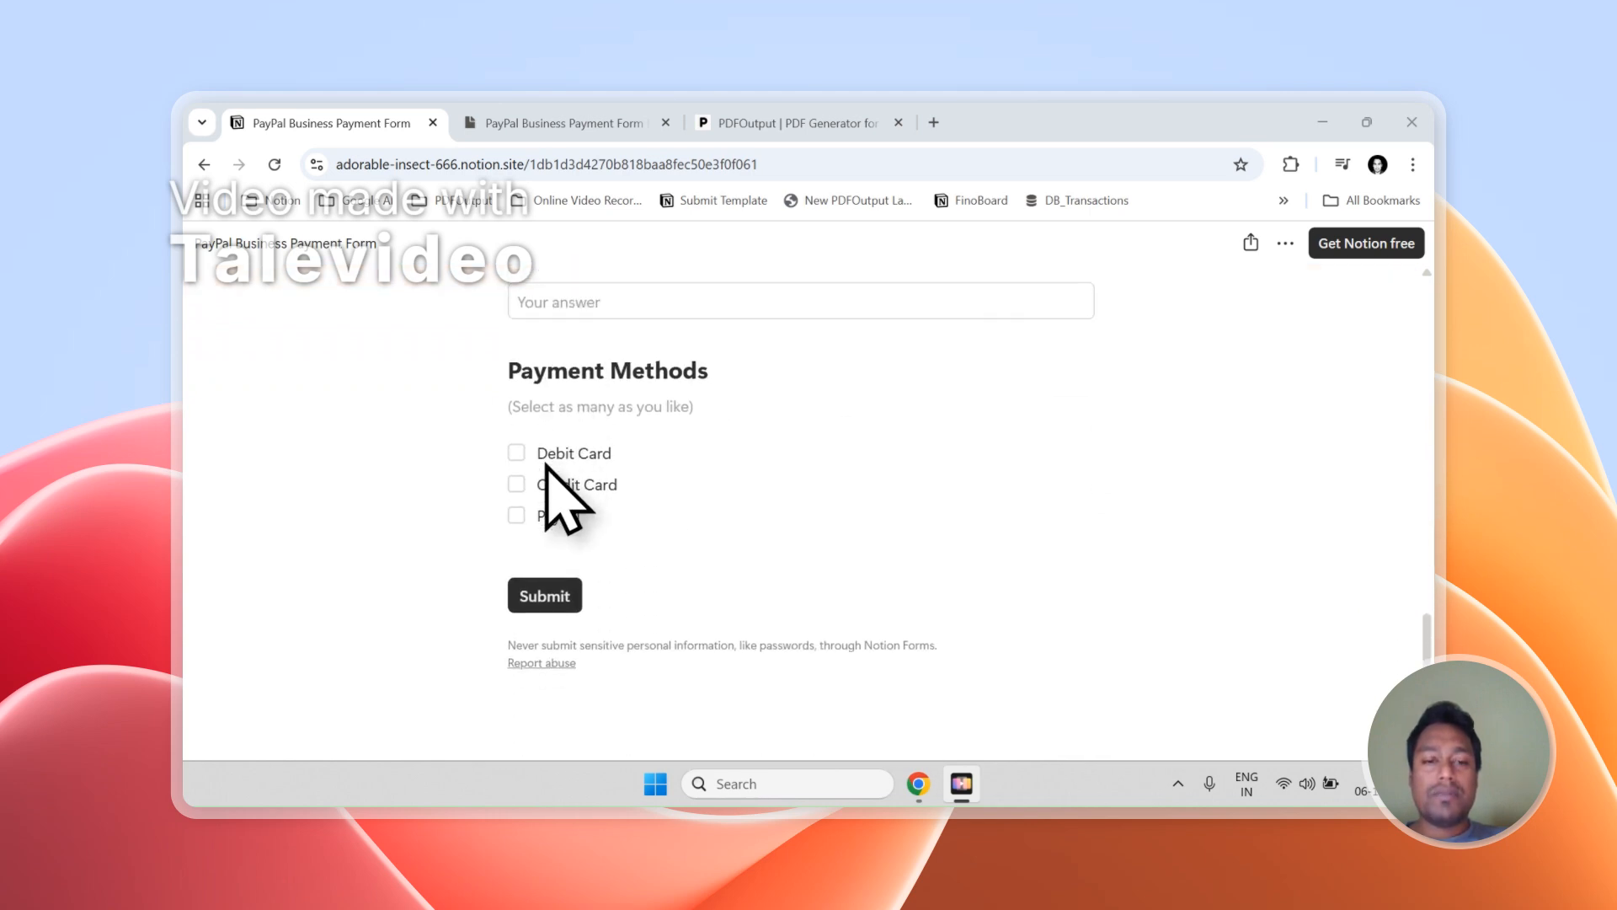
scroll(506, 531, up, 2)
scroll(563, 577, down, 2)
- Open the form's responses page and mark the three response rows for review, then clear the selection
click(581, 123)
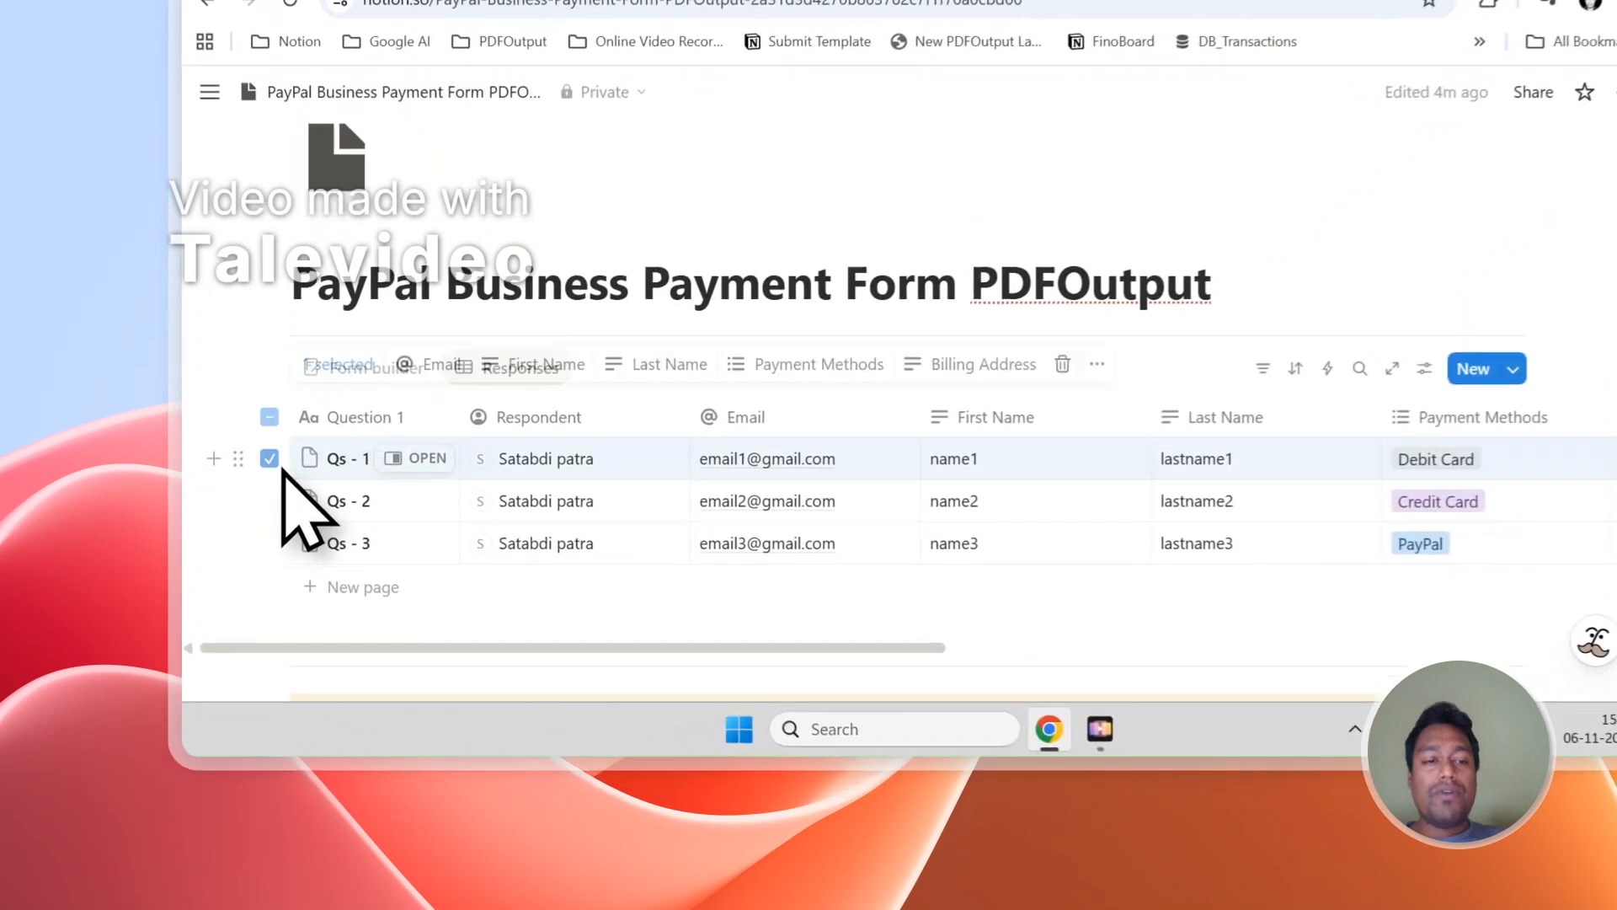
click(257, 553)
click(257, 590)
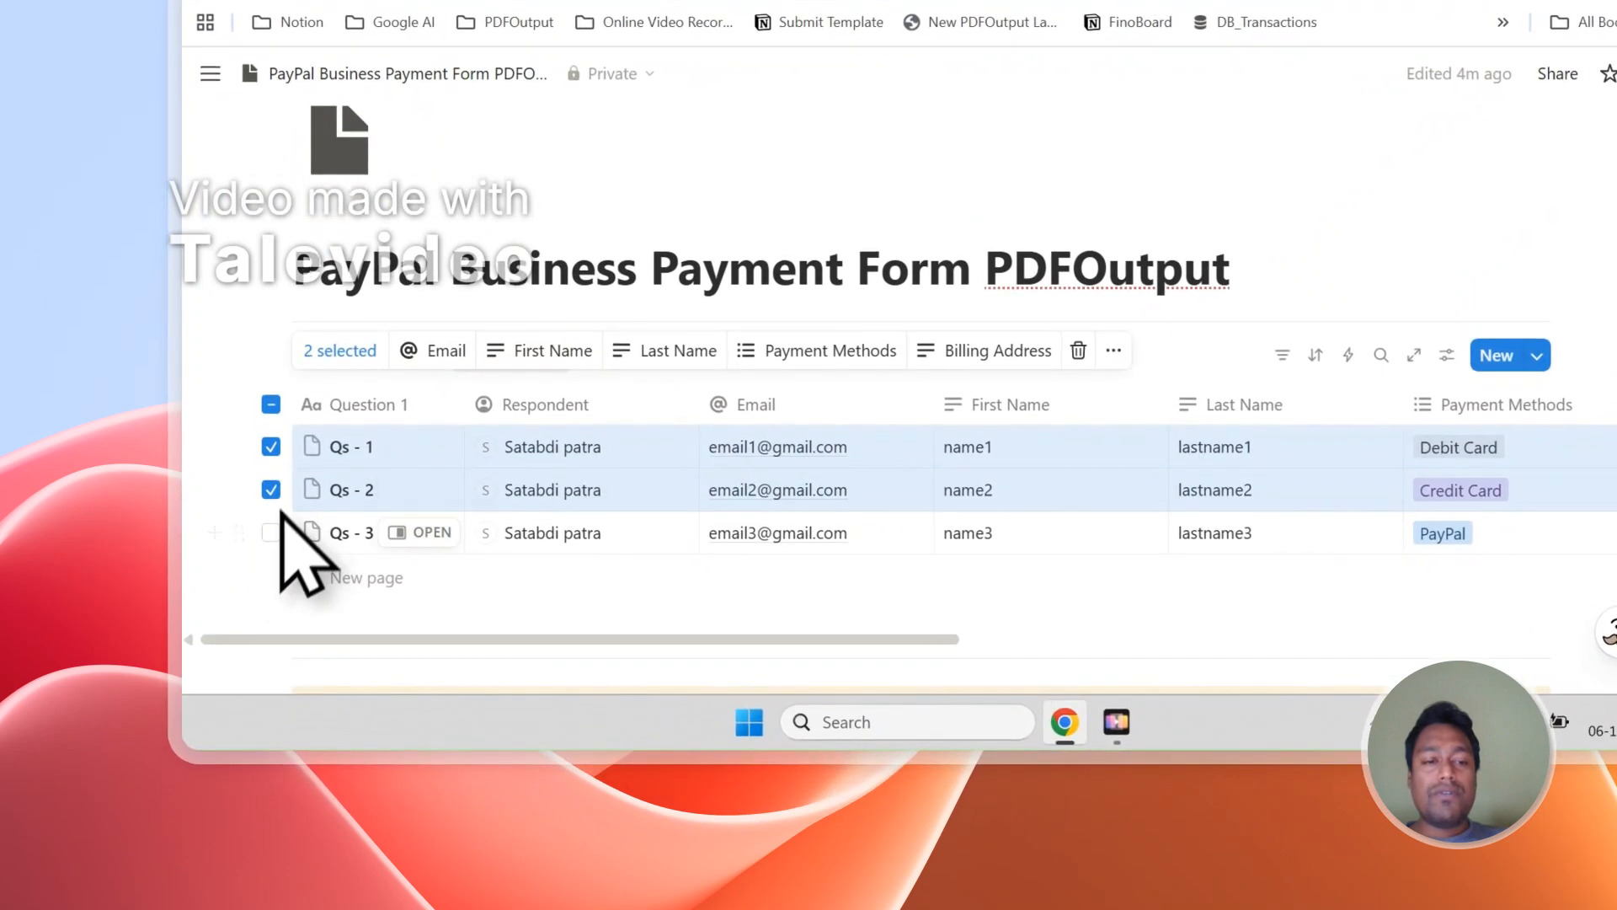
click(271, 533)
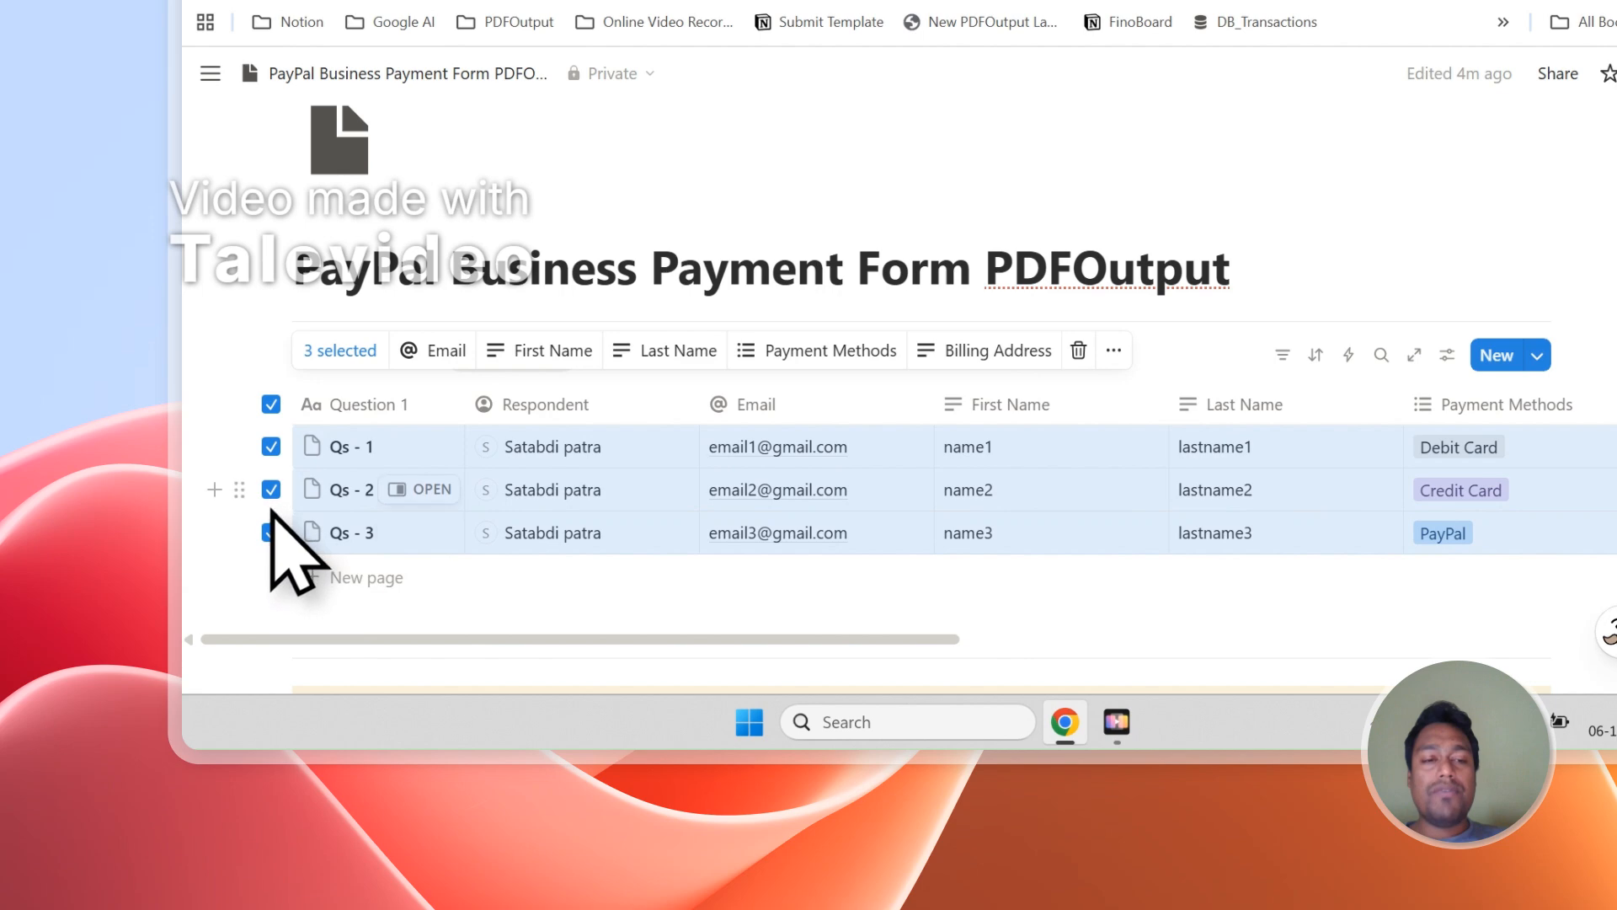
click(275, 408)
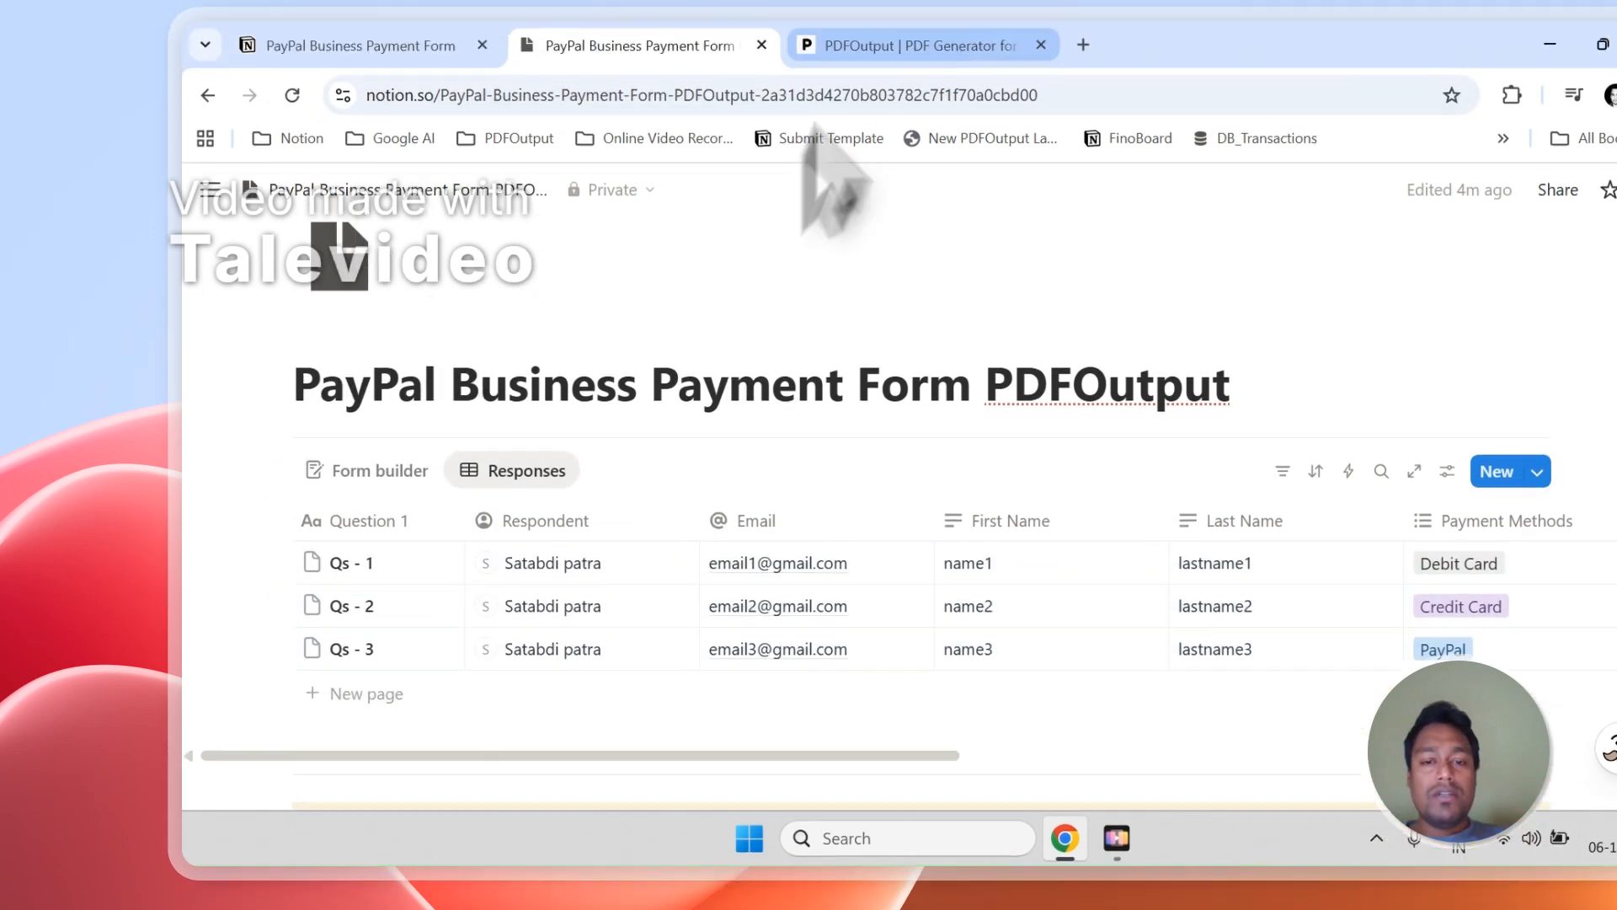
- Switch to the PDFOutput site and read the headline about generating PDFs from Google Docs using a Notion database
click(877, 47)
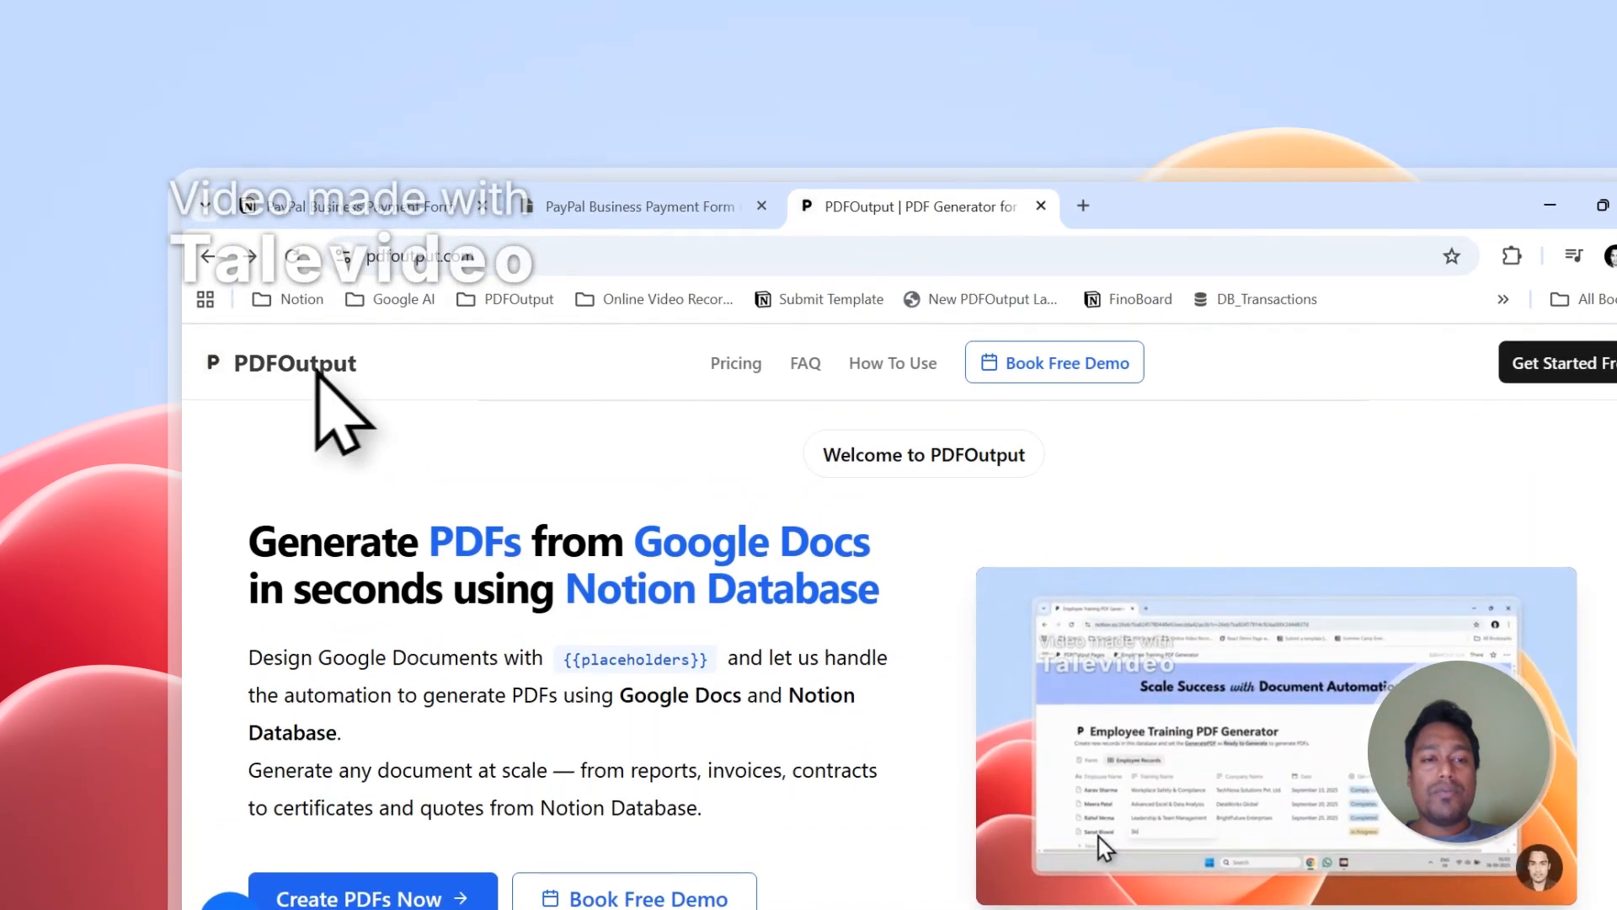
drag(431, 539, 514, 548)
drag(636, 543, 868, 568)
drag(576, 589, 874, 583)
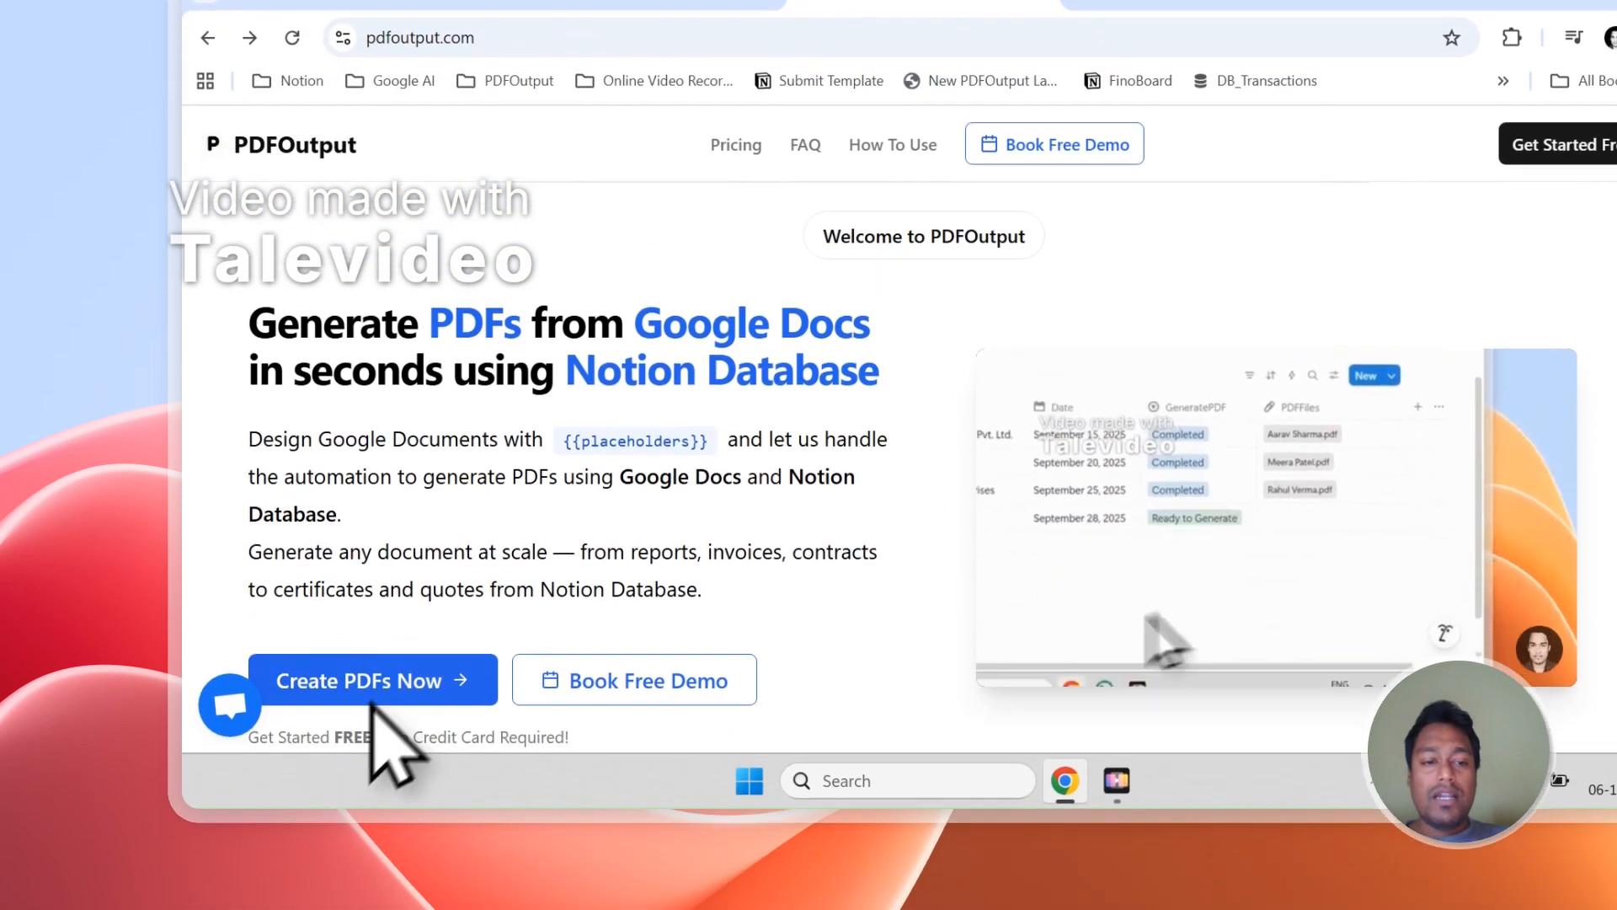
- Start creating PDFs and sign in to PDFOutput with a Google account, granting the requested access
click(373, 901)
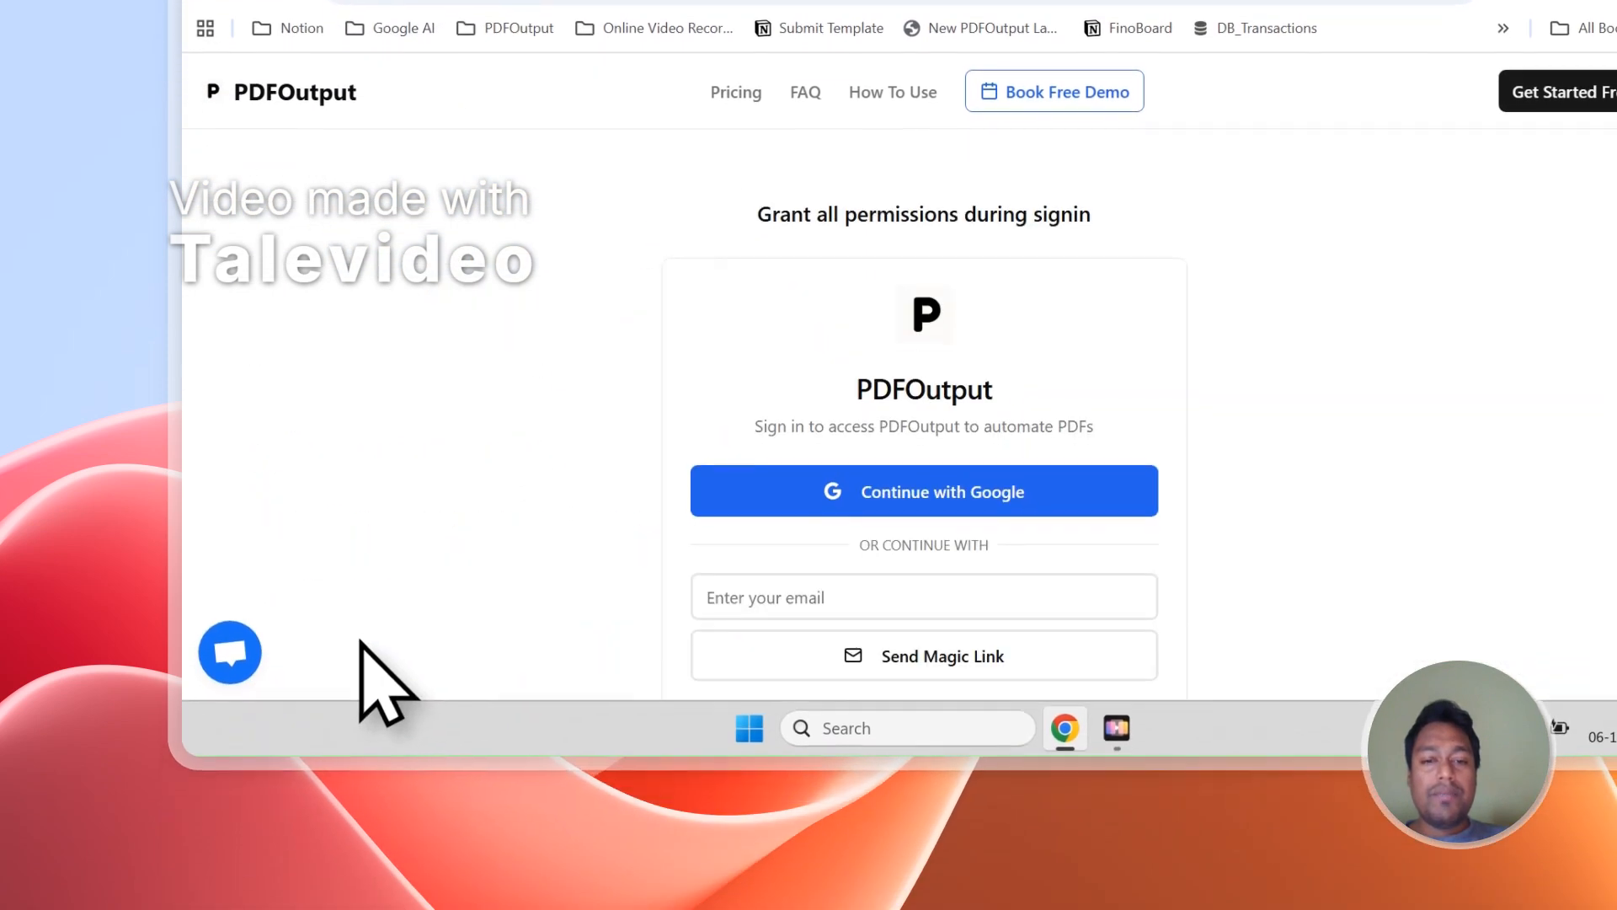
click(914, 472)
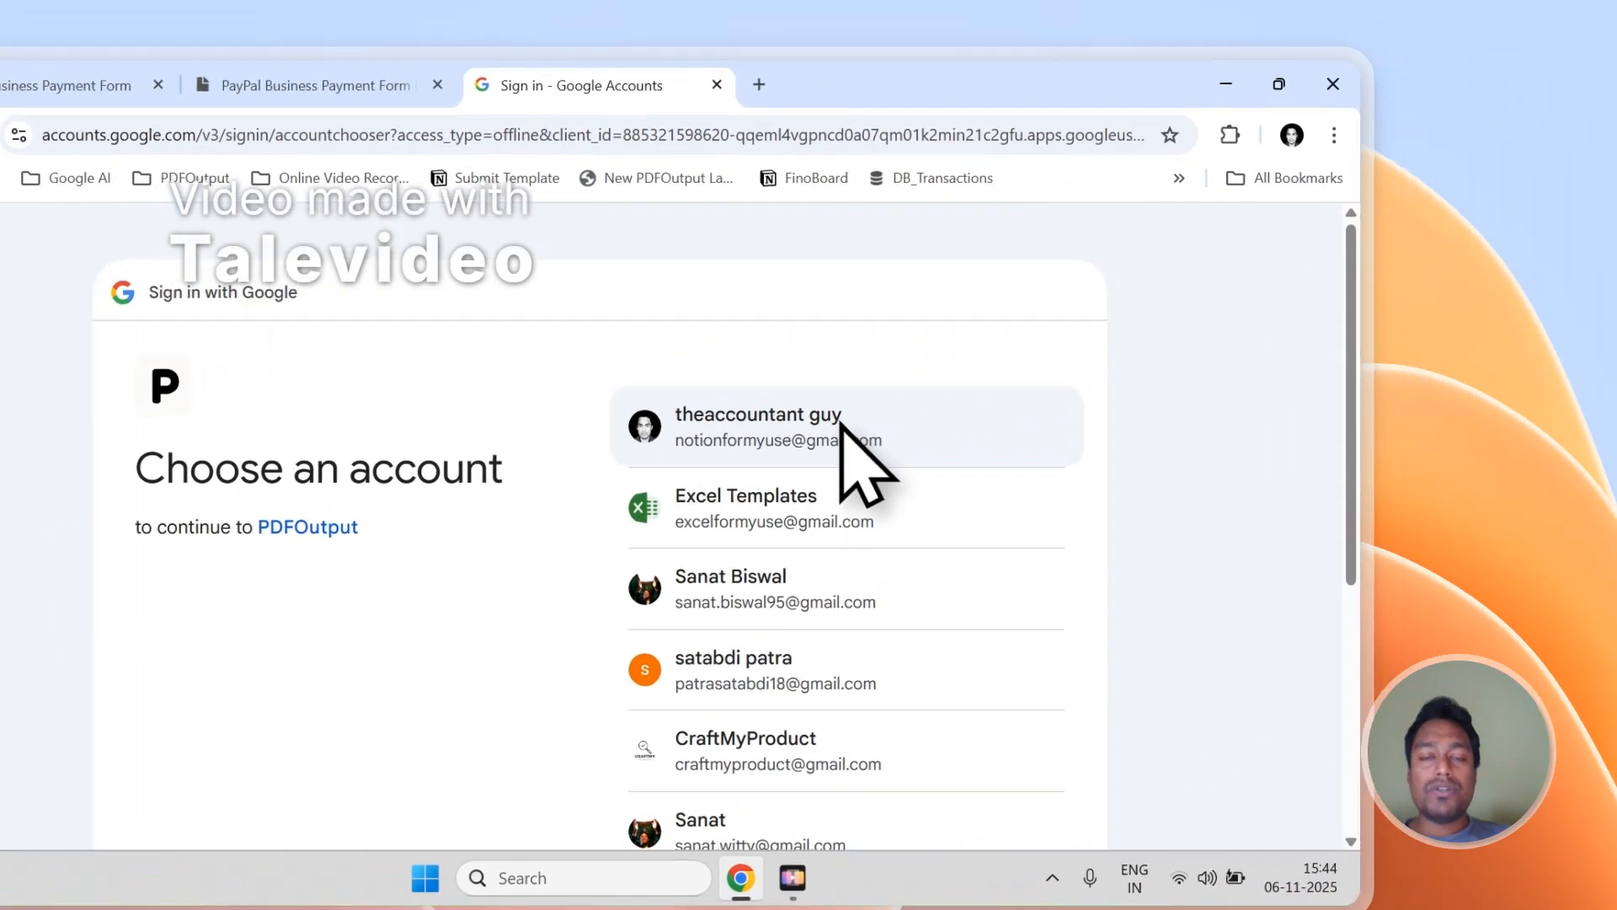
click(1051, 264)
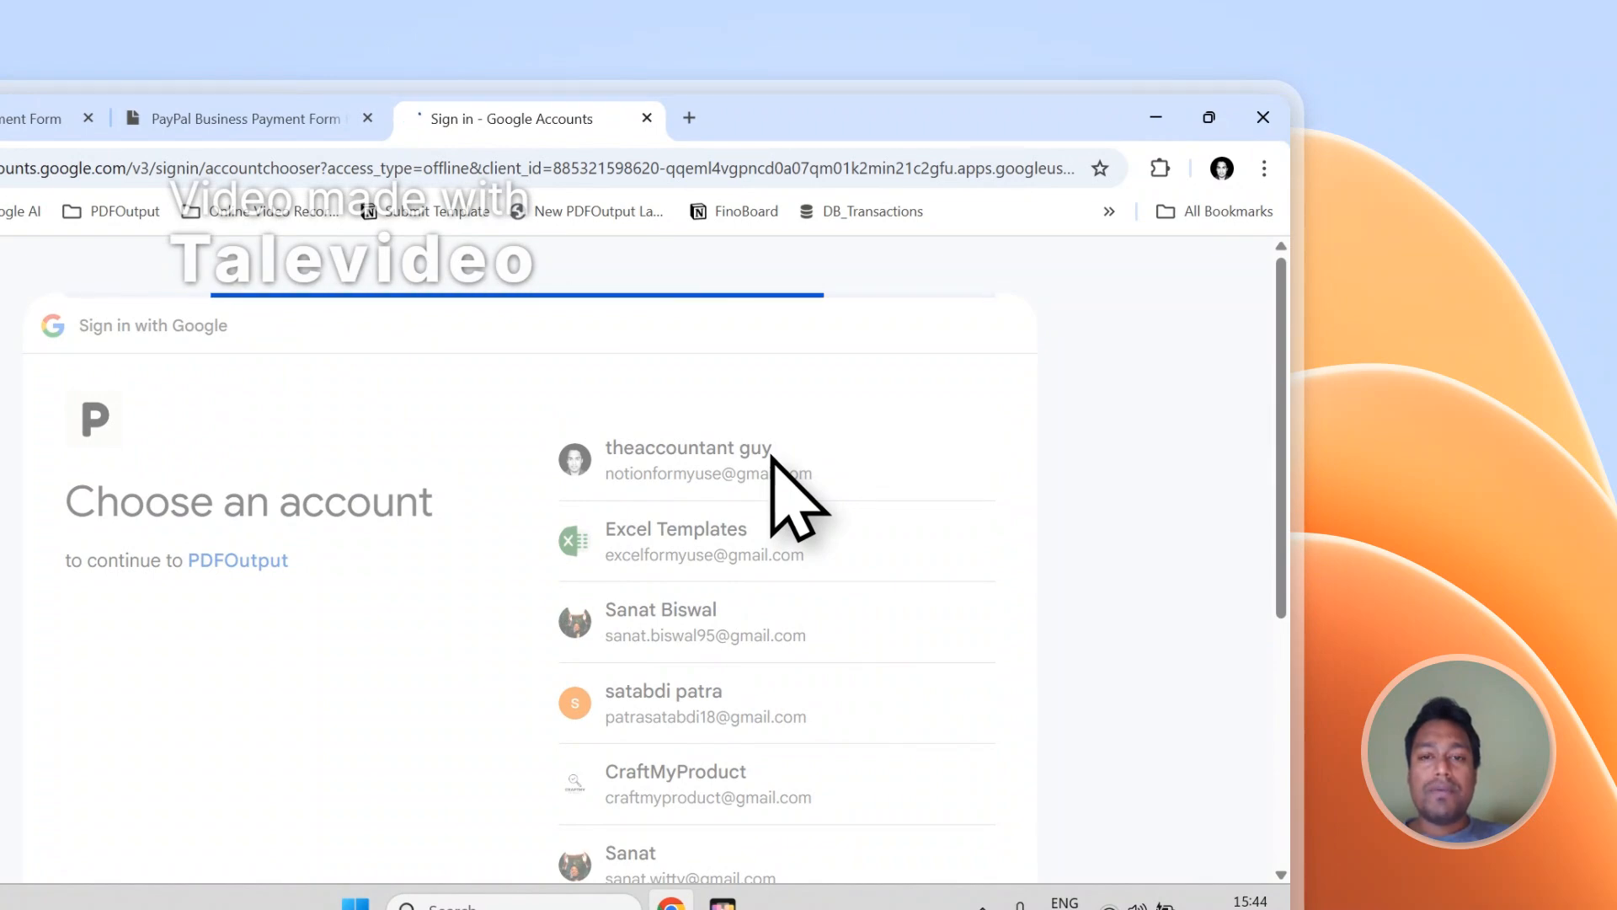
click(823, 716)
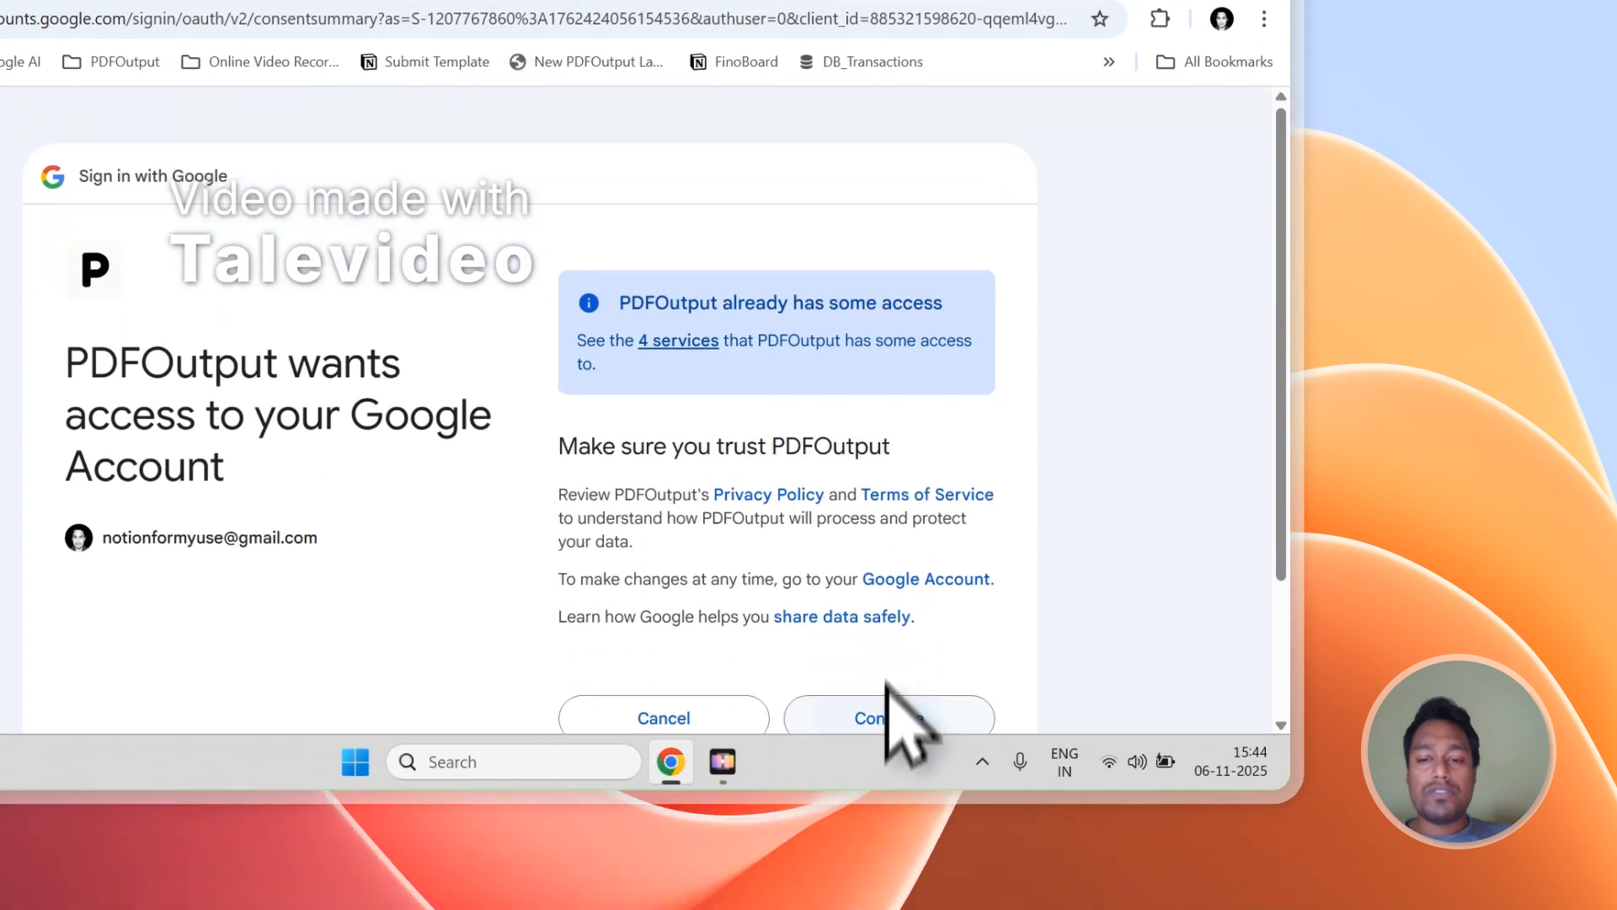
click(889, 868)
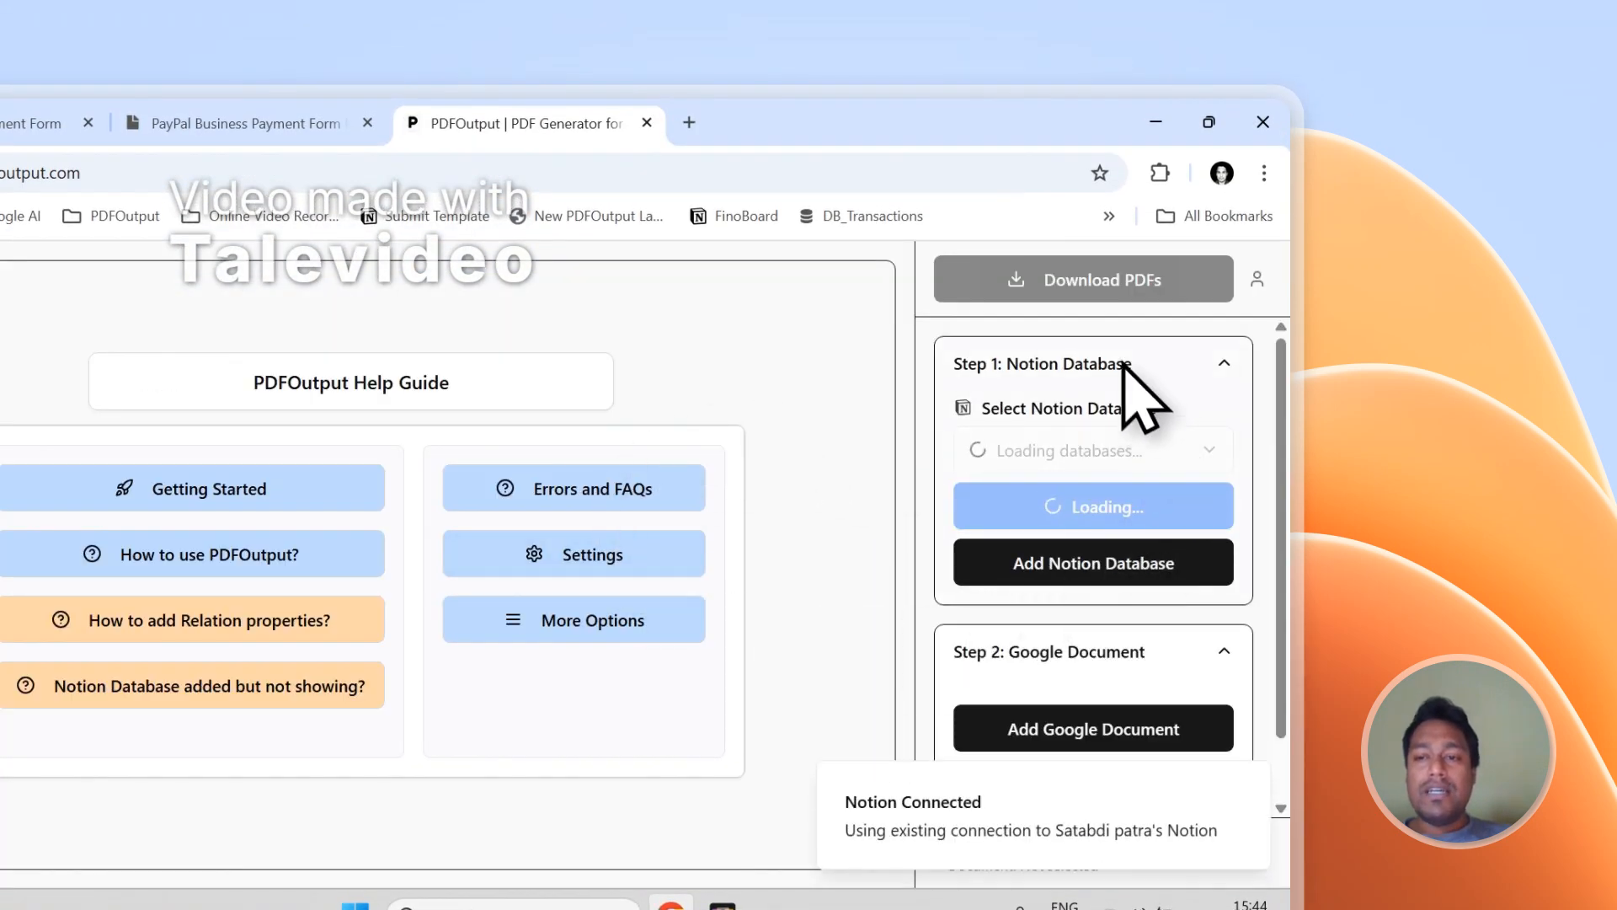
- Review the collapsed setup sections and start adding a Notion database in Step 1
click(1123, 364)
click(1078, 432)
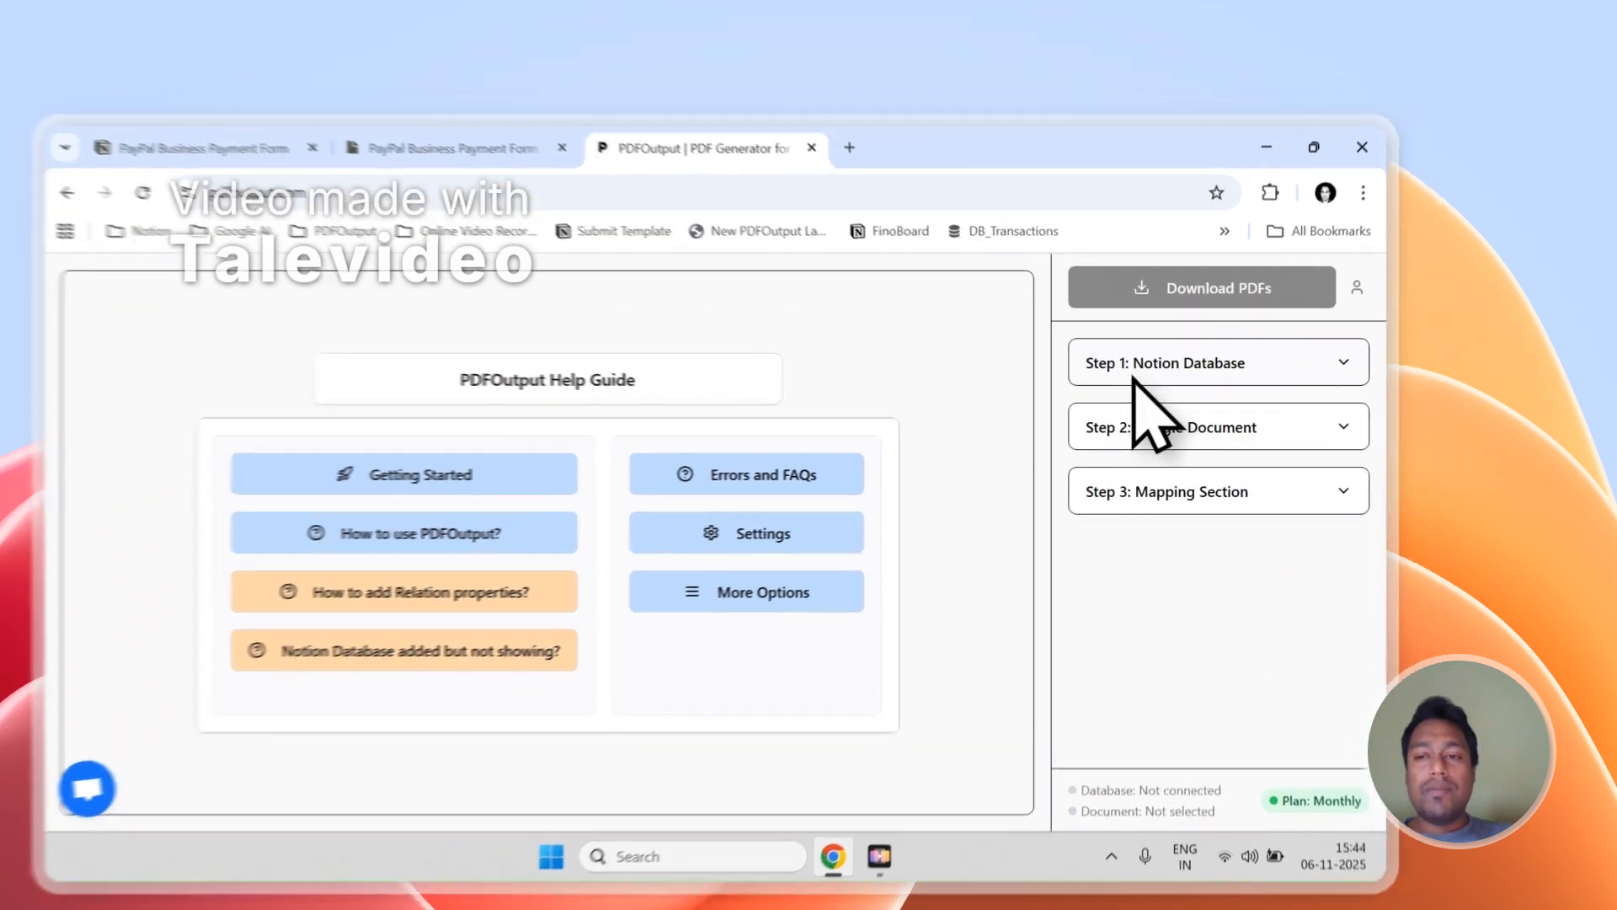
click(1205, 329)
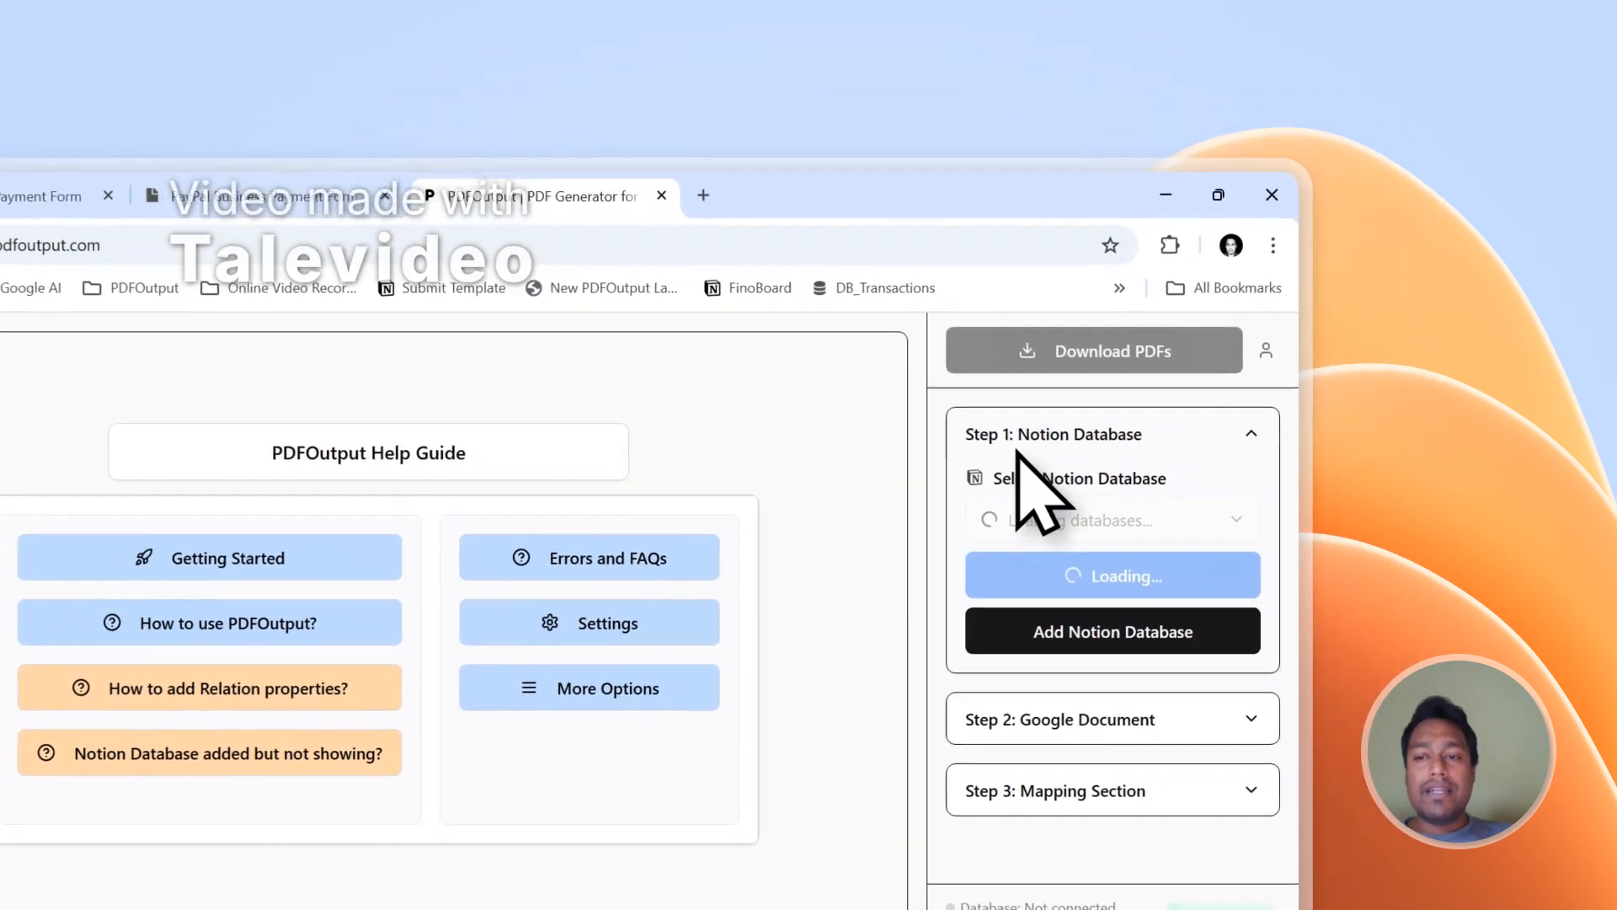
click(1093, 642)
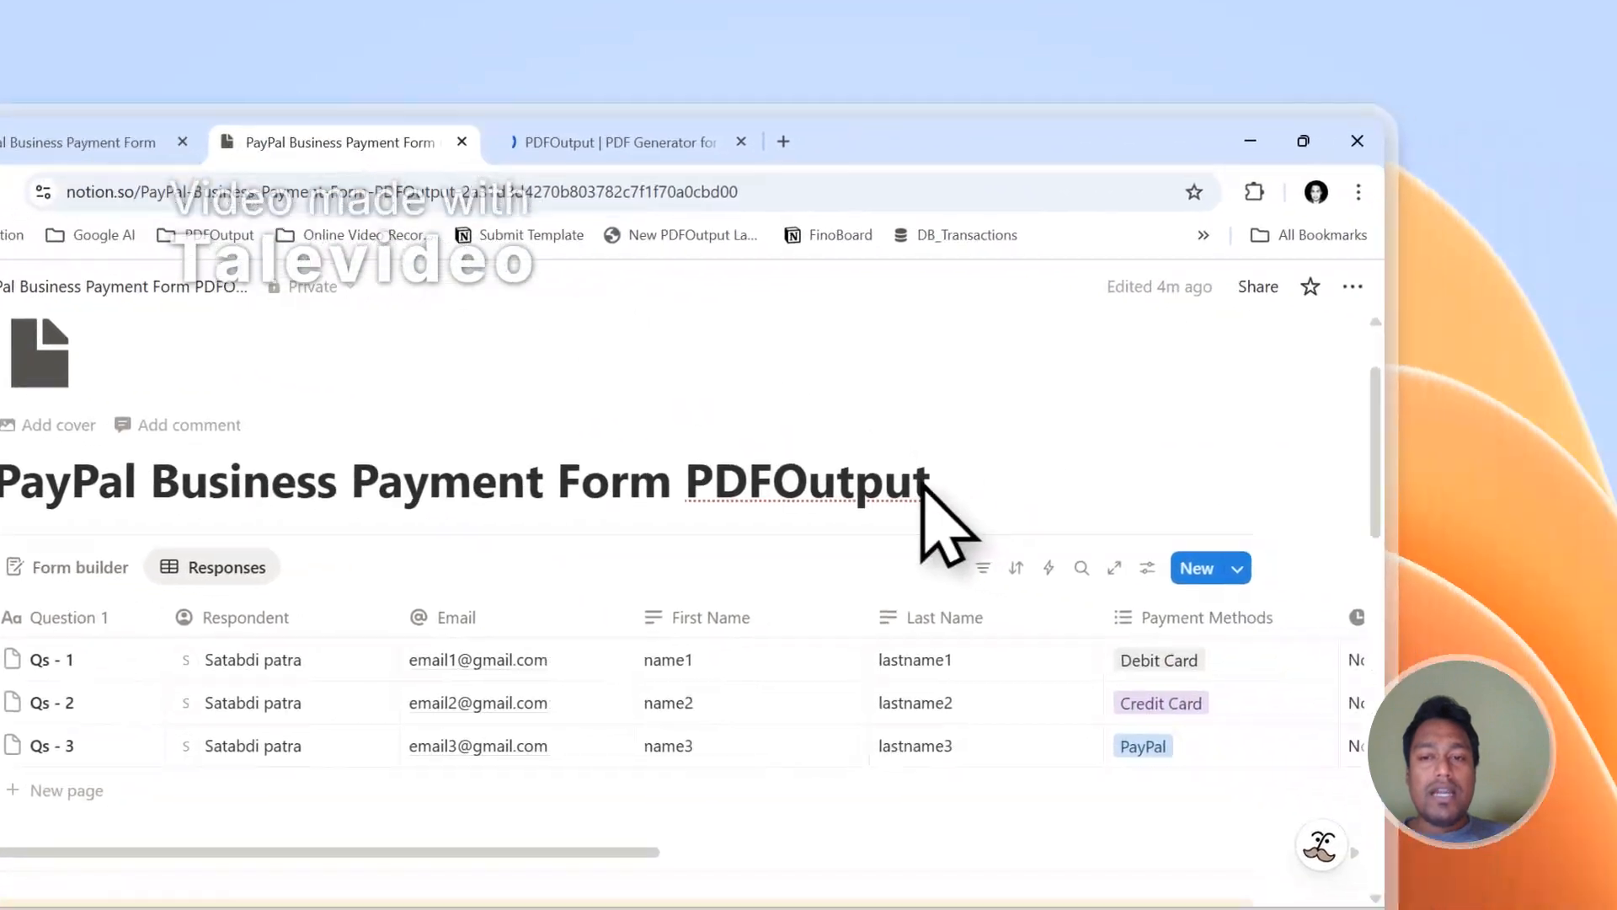
- Copy the Notion page title "PayPal Business Payment Form PDFOutput"
drag(927, 487, 42, 491)
drag(307, 453, 271, 459)
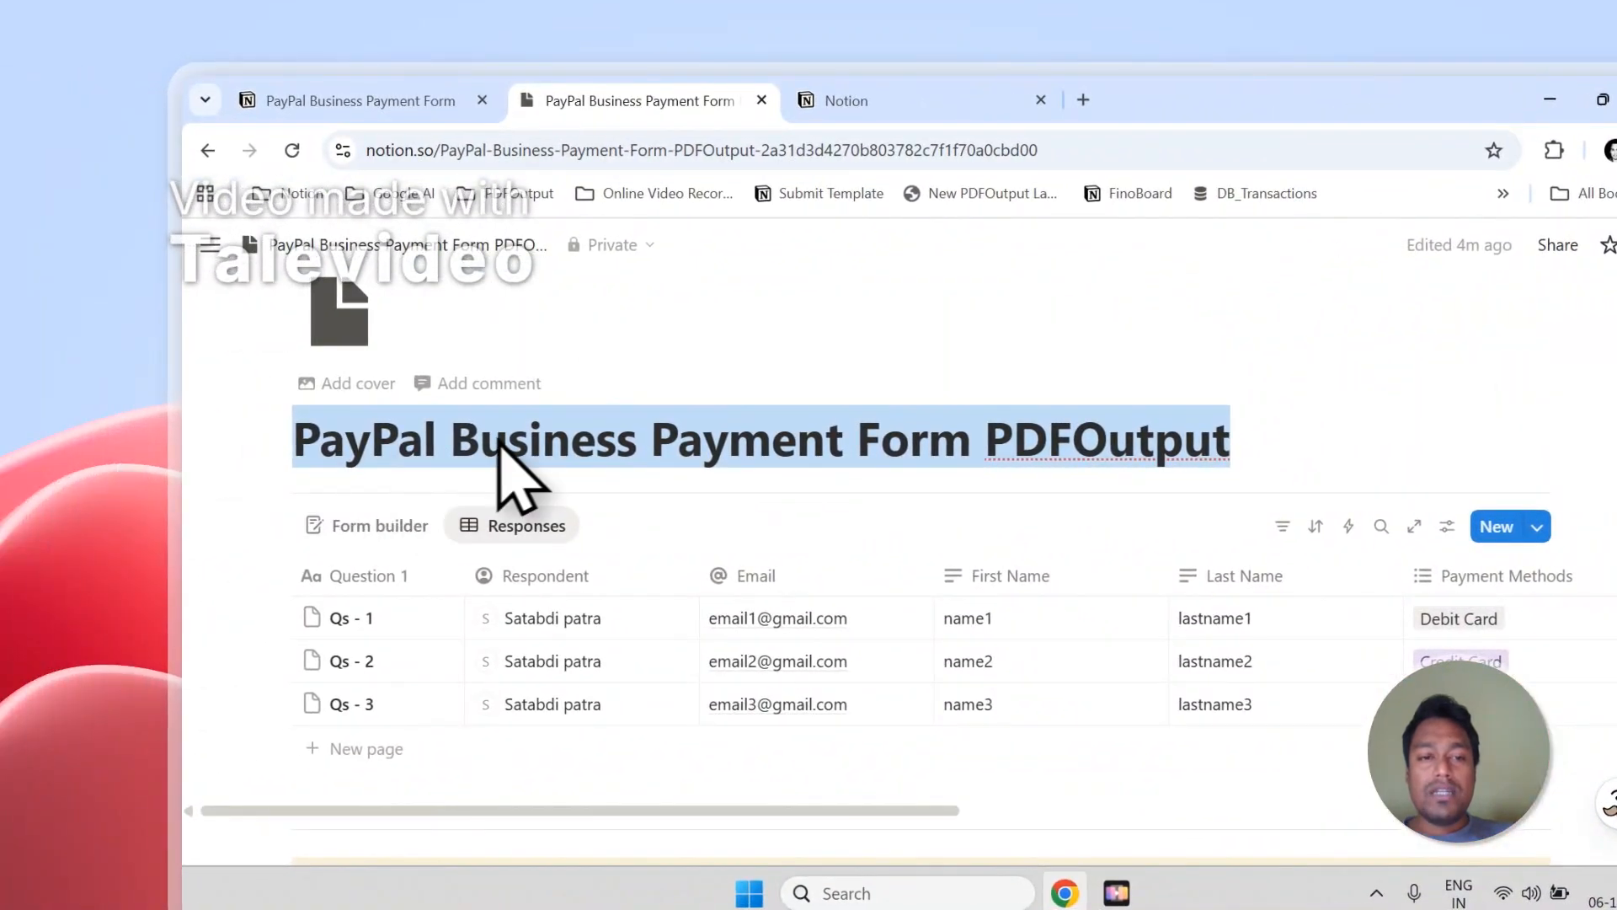
right_click(498, 440)
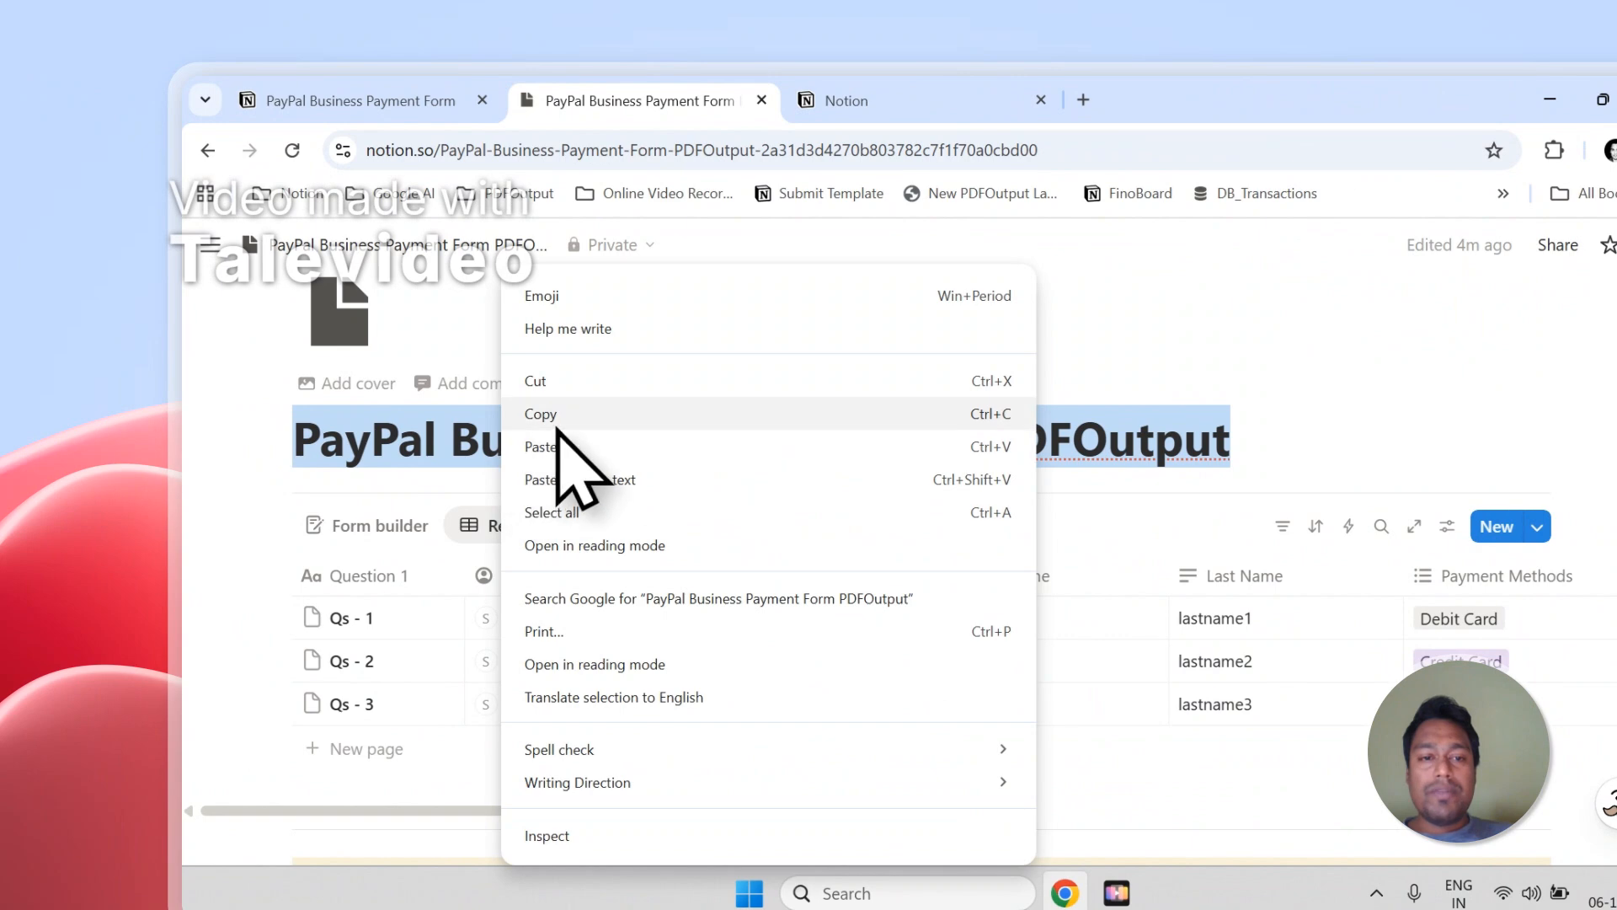
click(556, 425)
- Return to the Notion connection request, accept the listed permissions and choose to select pages to share with PDFOutput
click(834, 100)
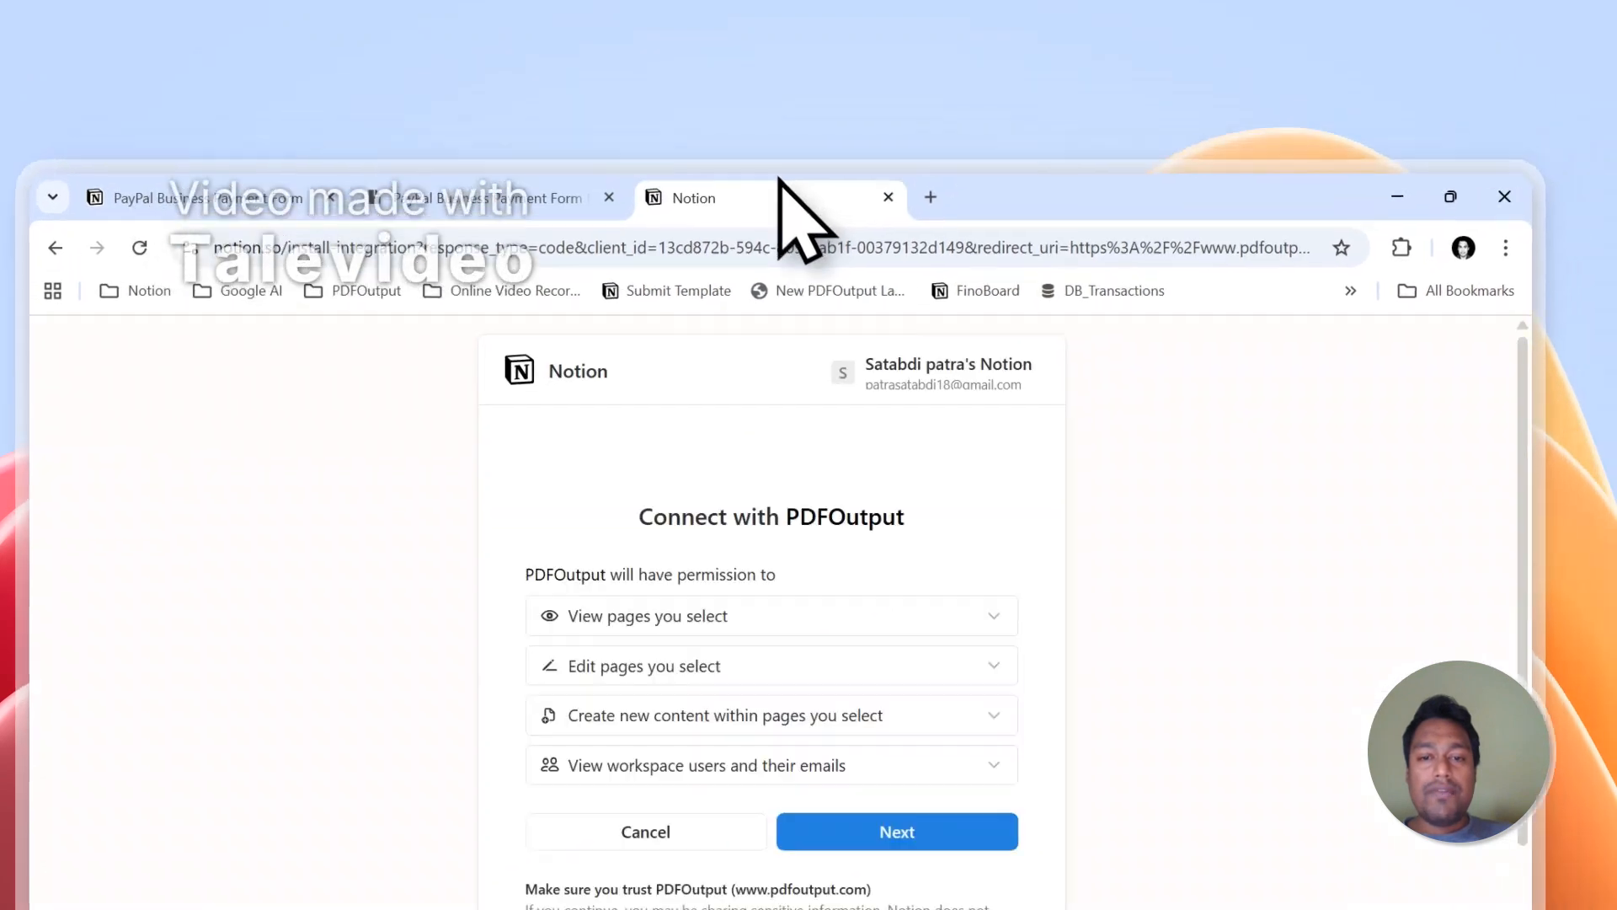
click(723, 779)
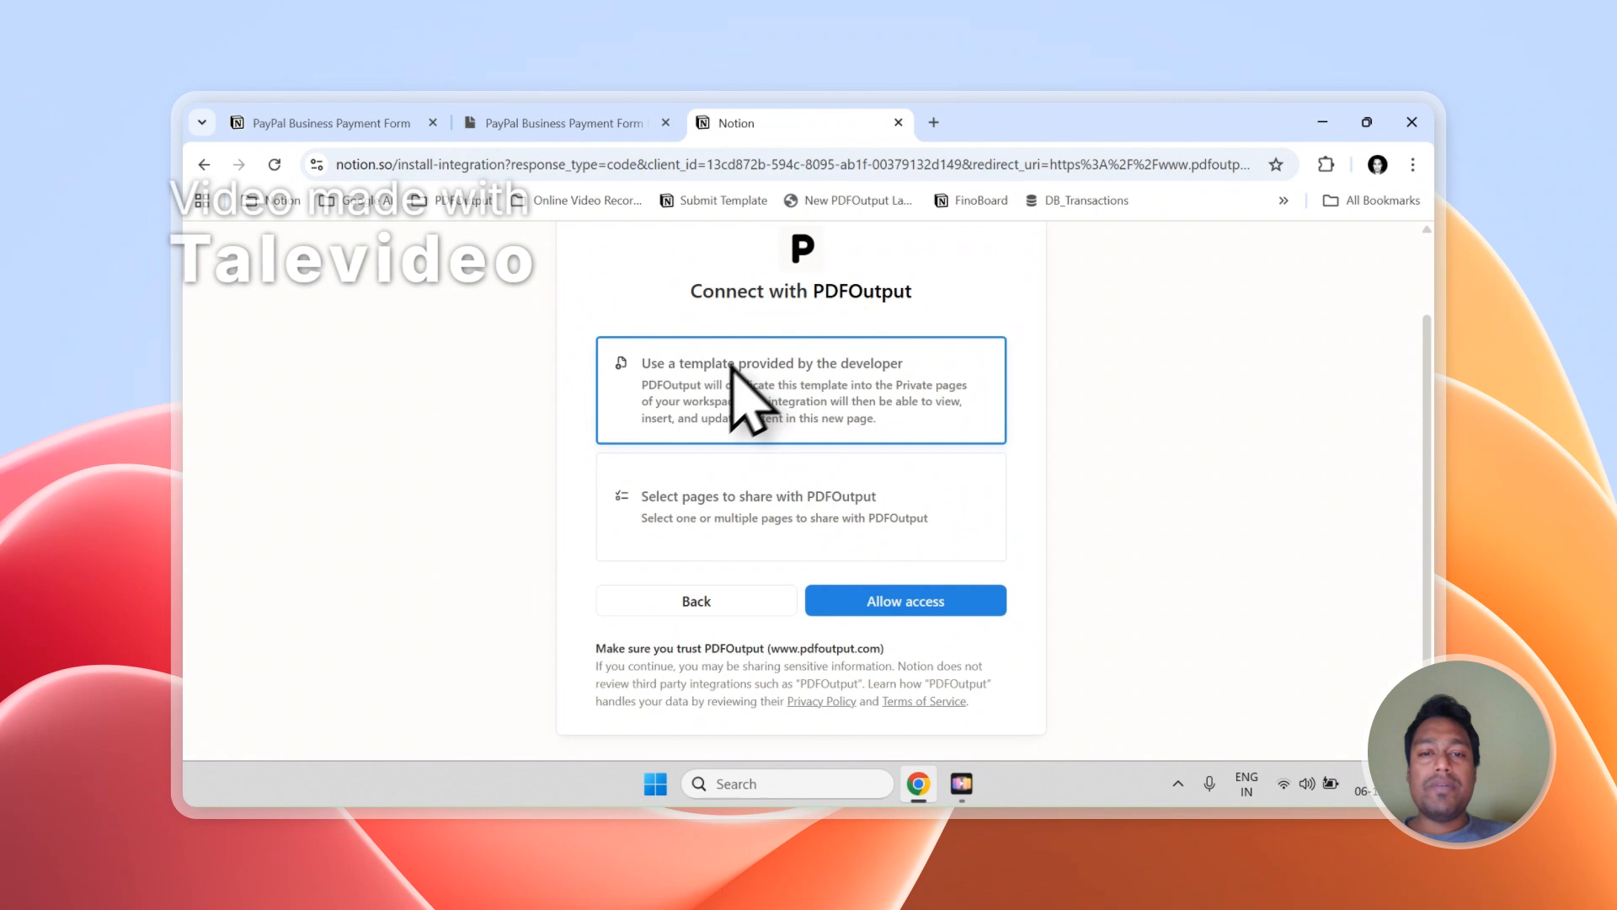
scroll(733, 366, up, 2)
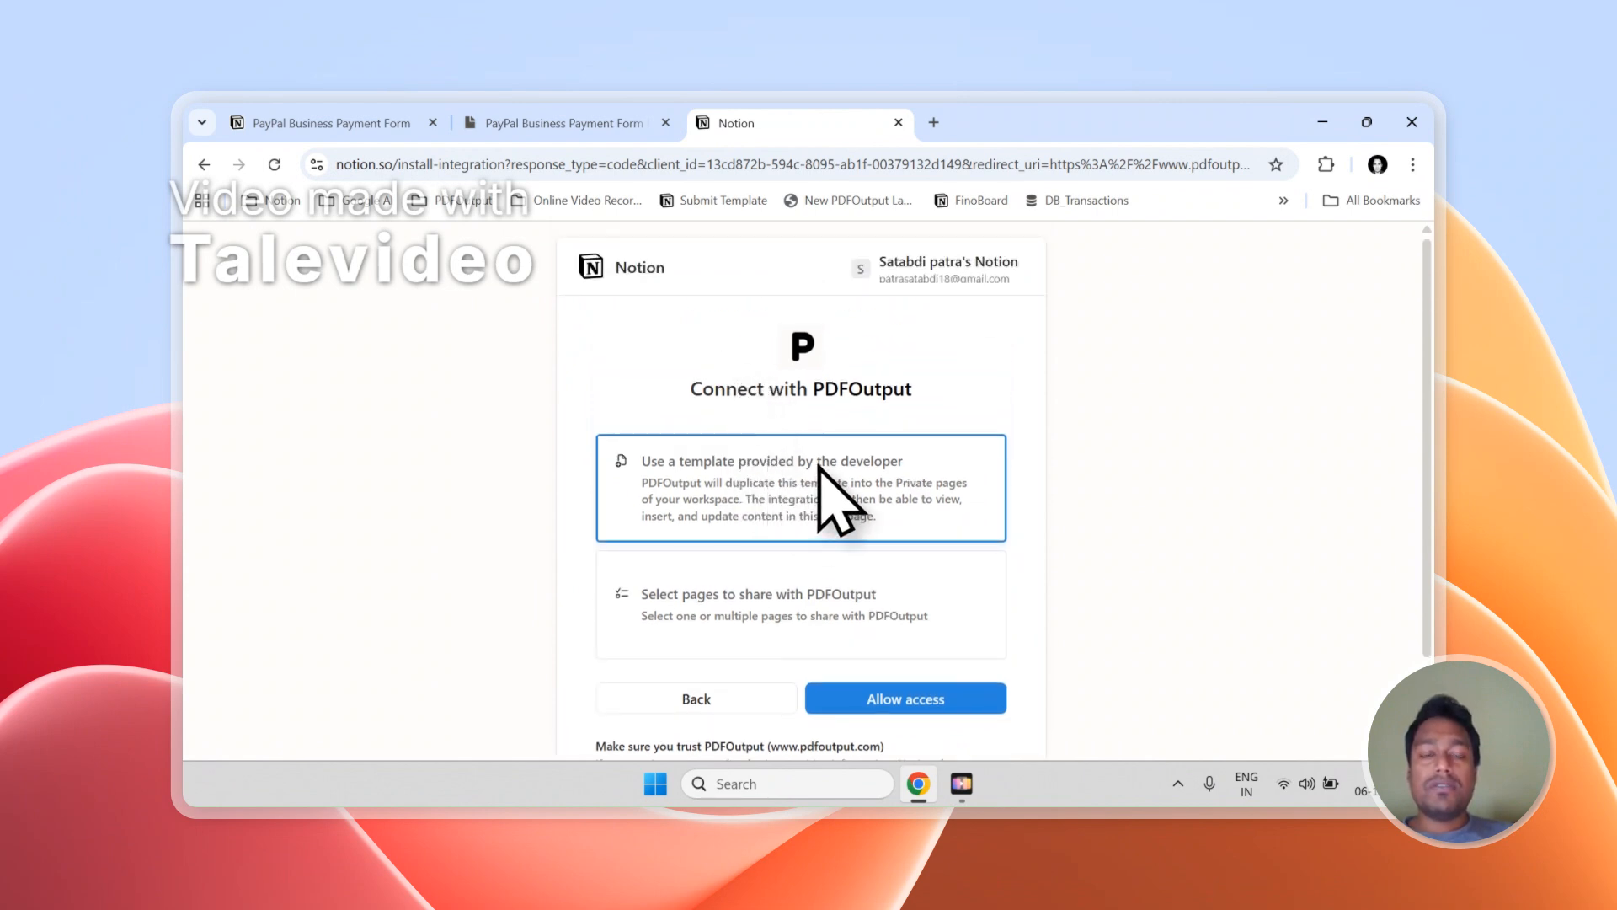
click(669, 589)
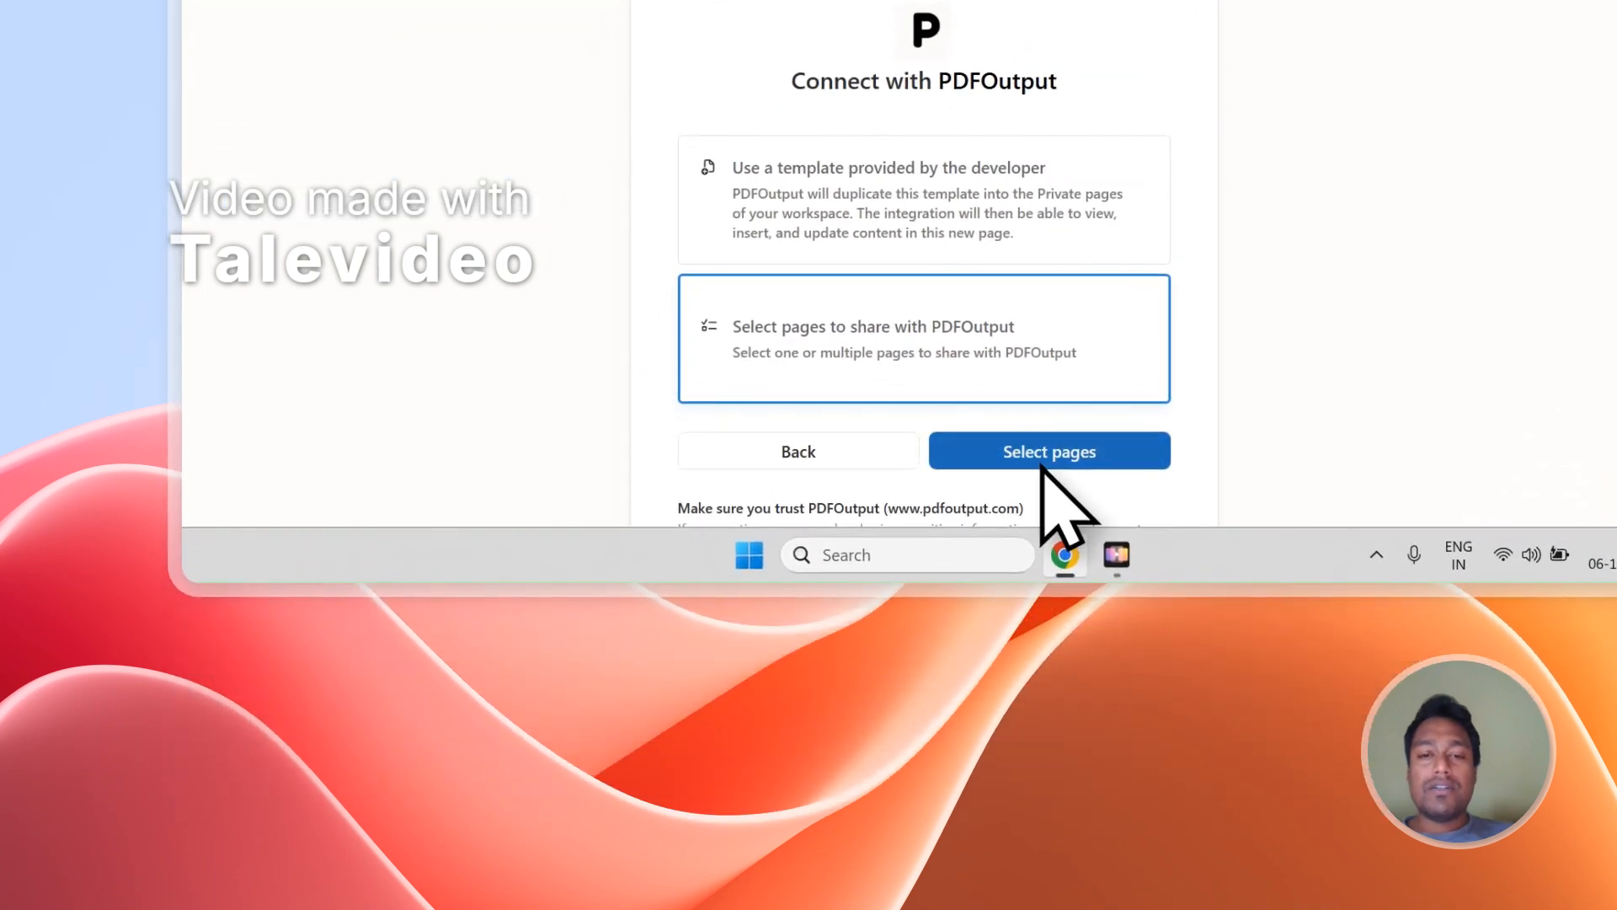
click(1042, 462)
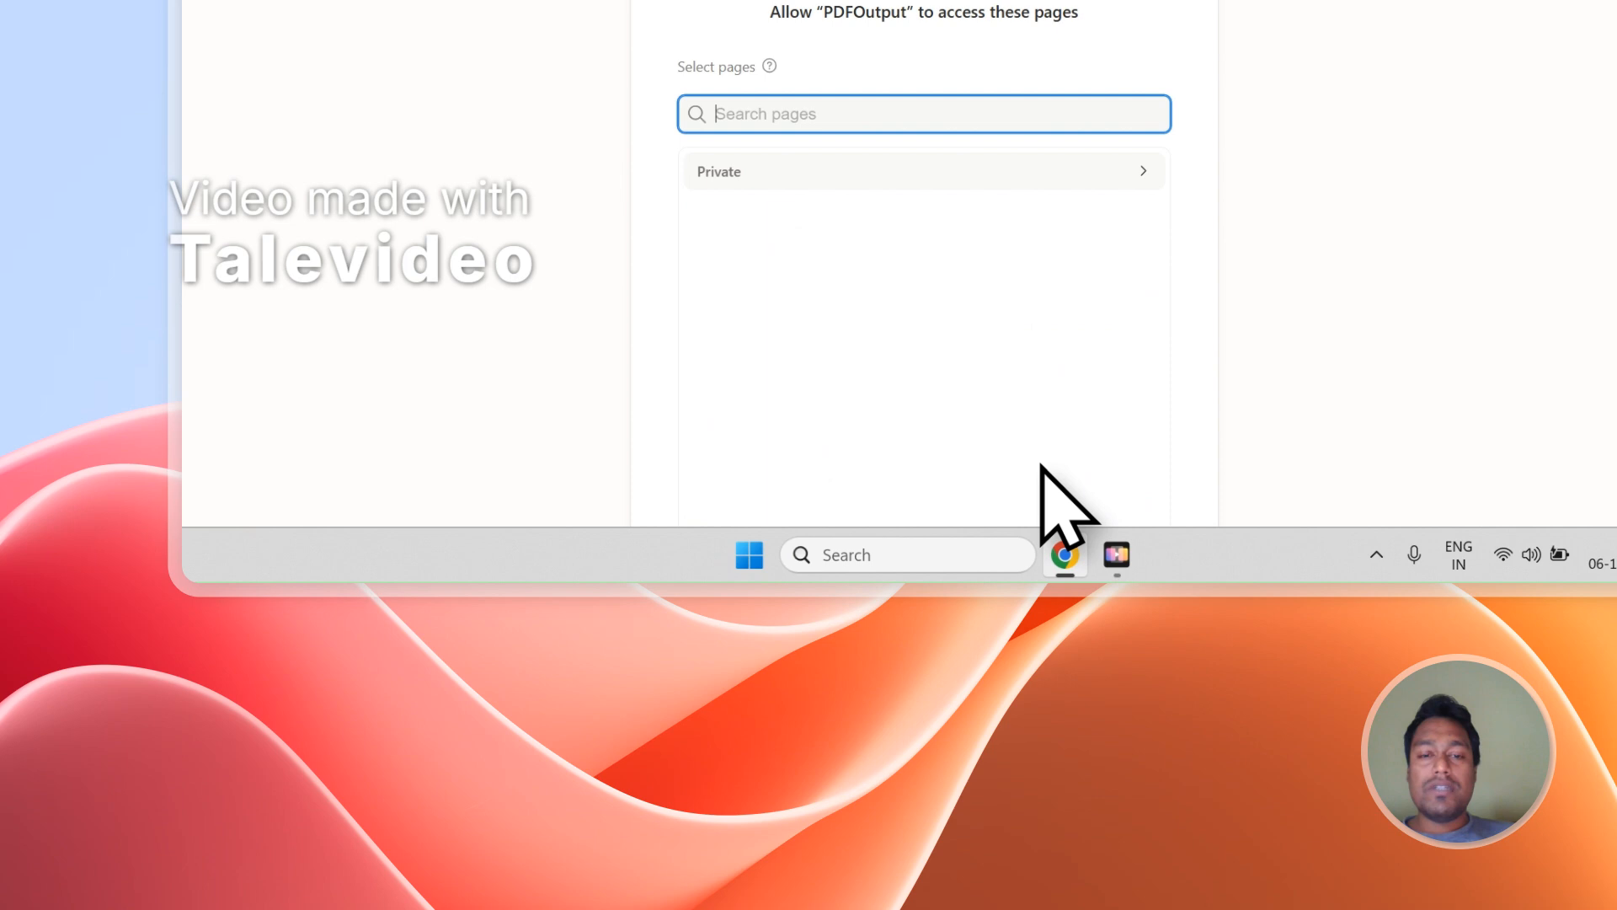
- Search the pages with the copied title and select "PayPal Business Payment Form PDFOutput" for sharing
right_click(737, 114)
click(808, 256)
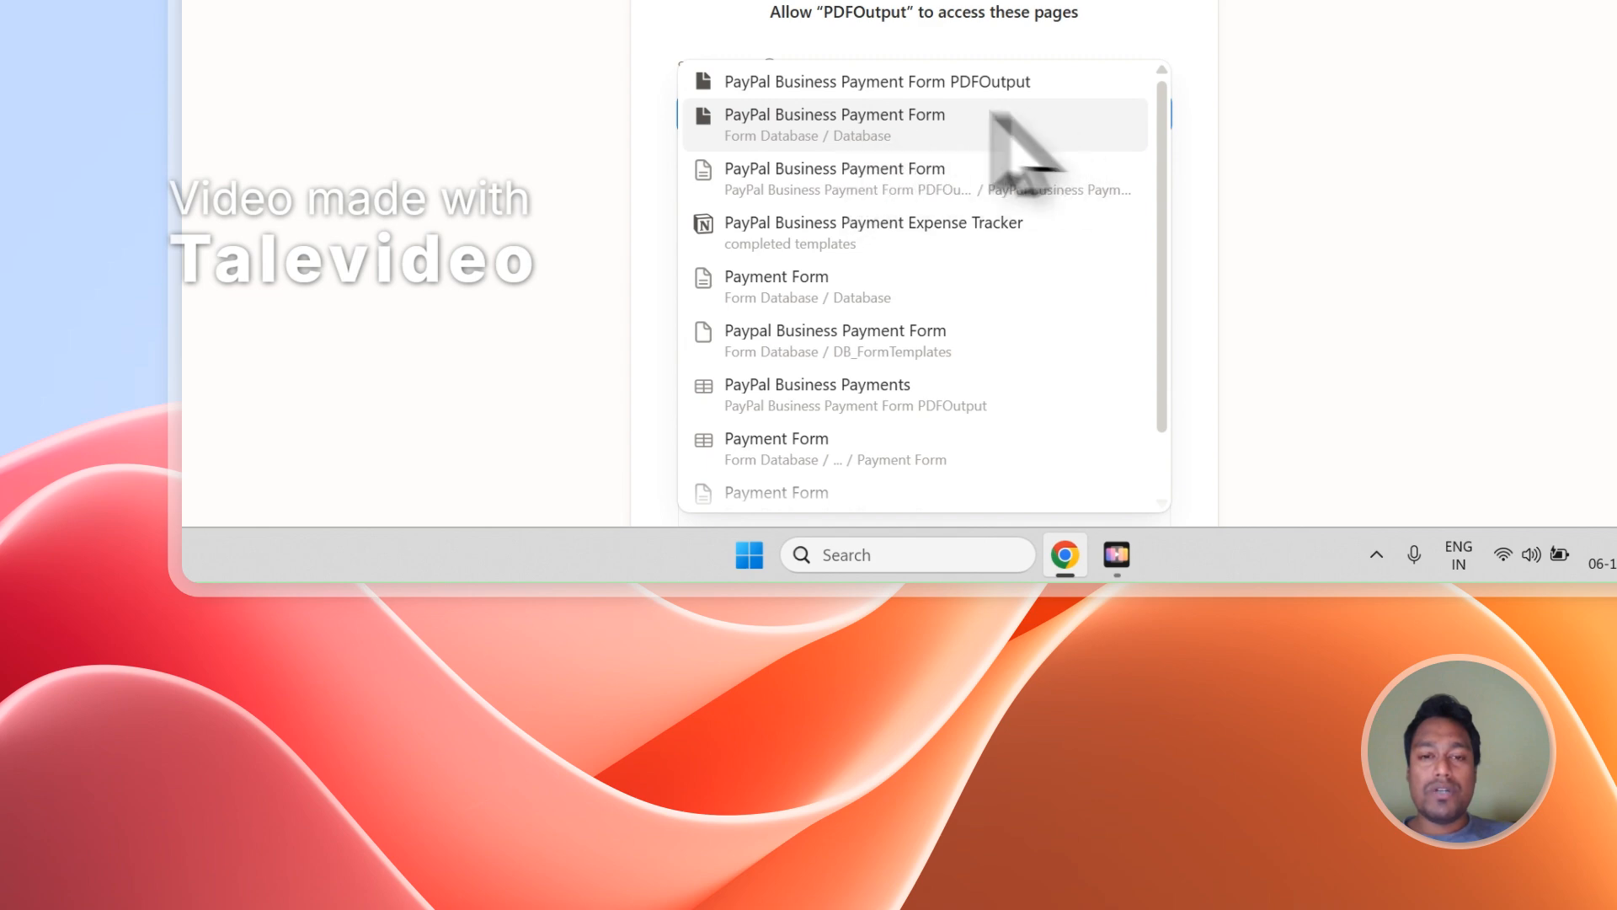
click(752, 87)
click(1115, 21)
scroll(1090, 145, down, 3)
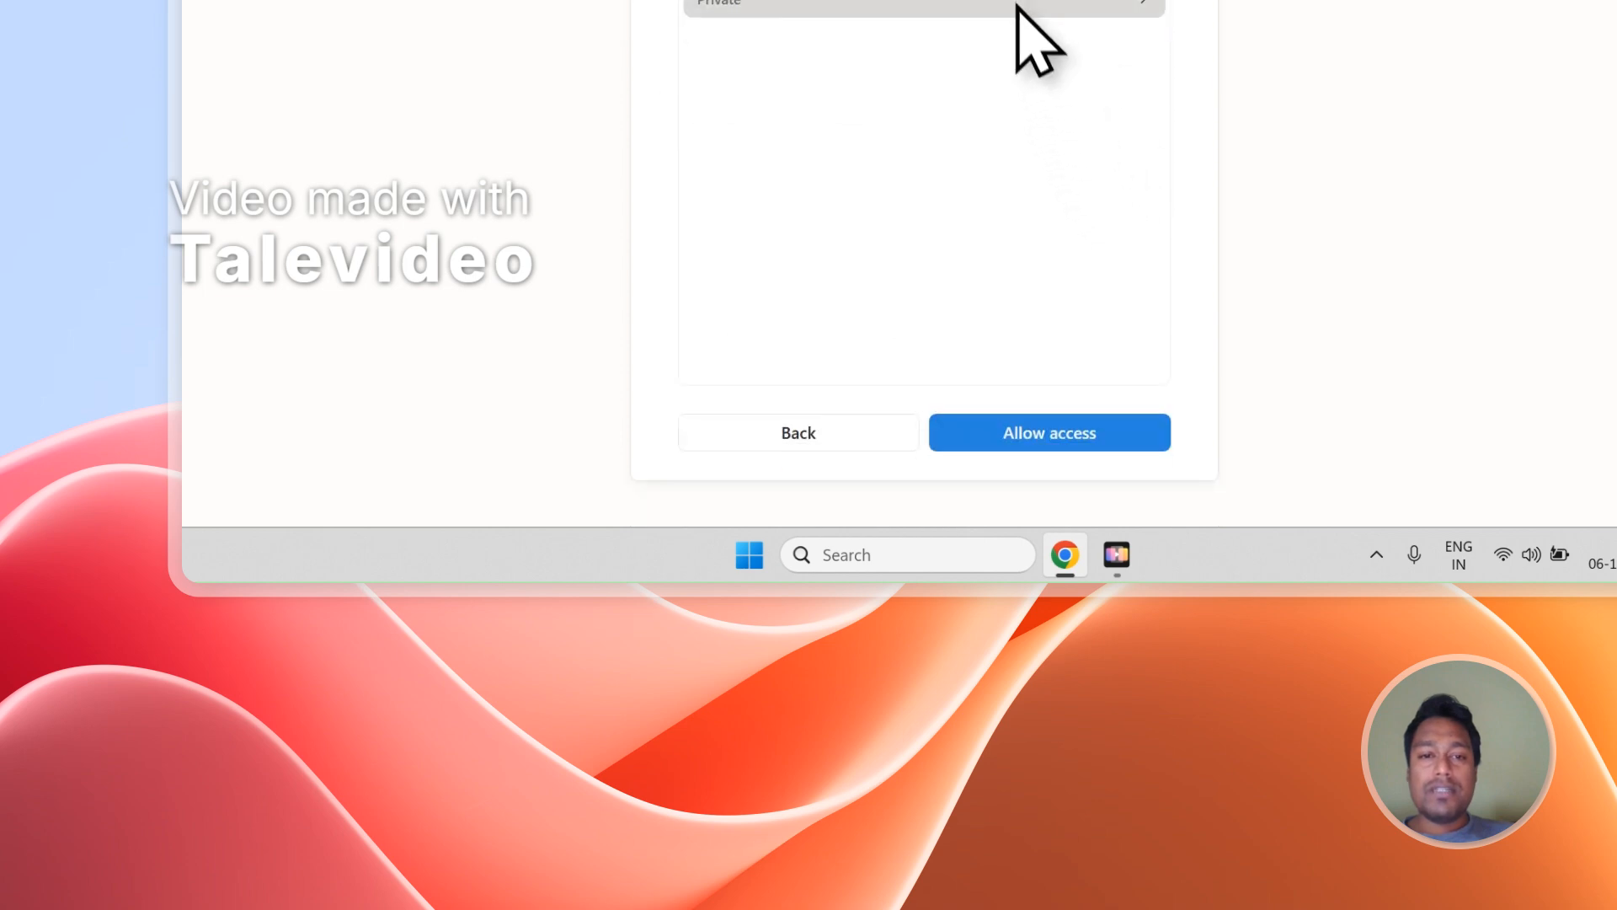
- Examine the page search field and the top-level private pages available for sharing with PDFOutput
scroll(927, 156, up, 2)
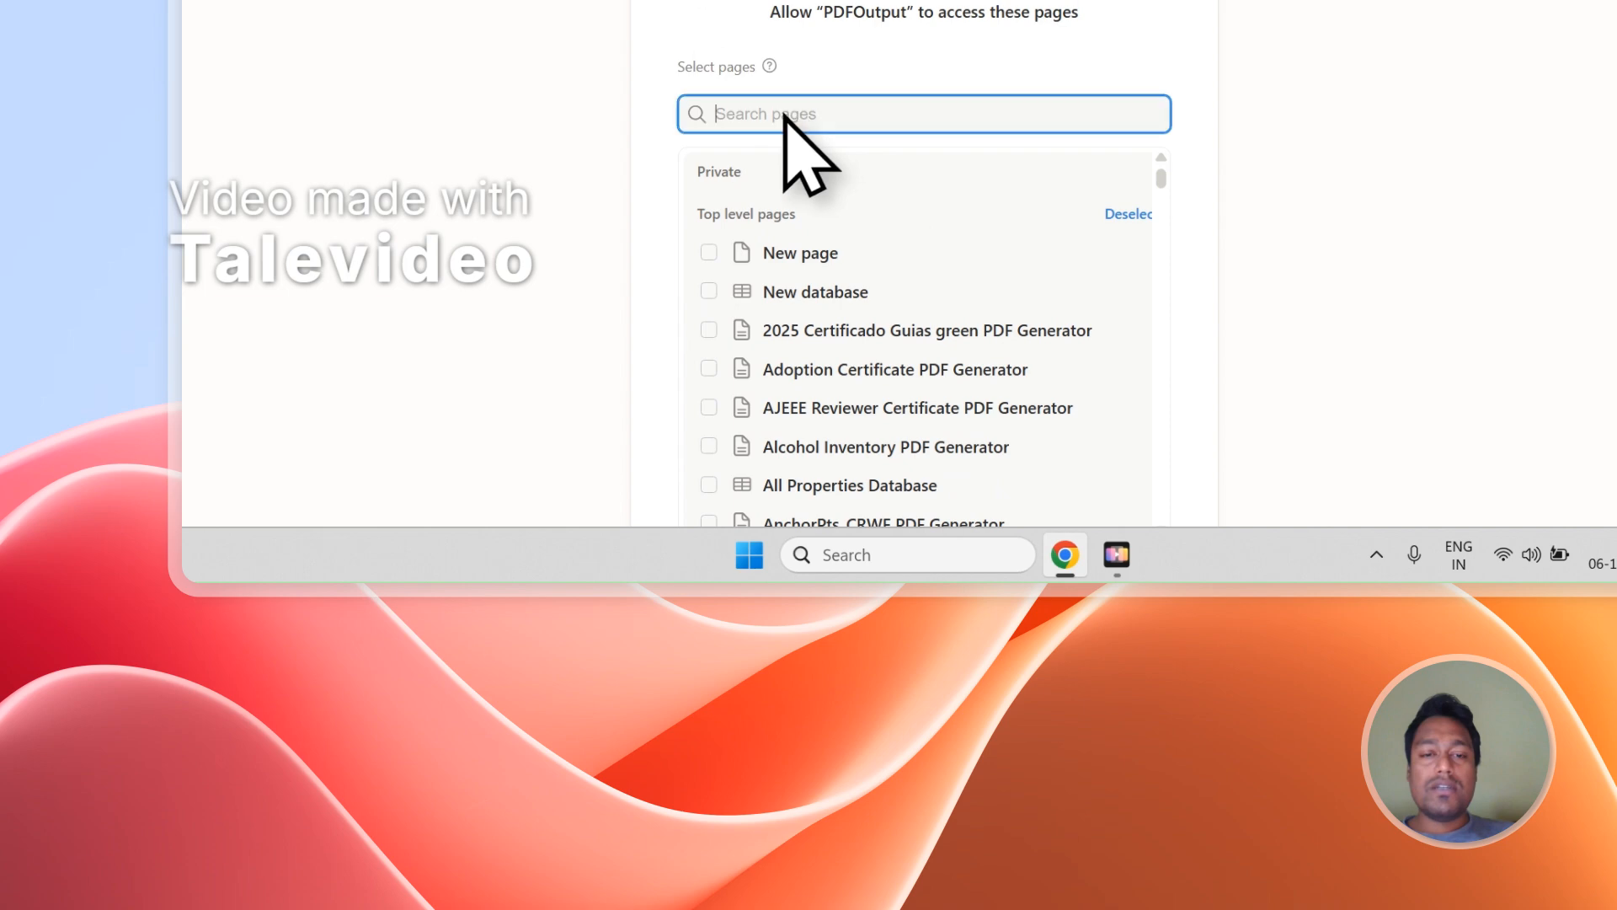
right_click(741, 118)
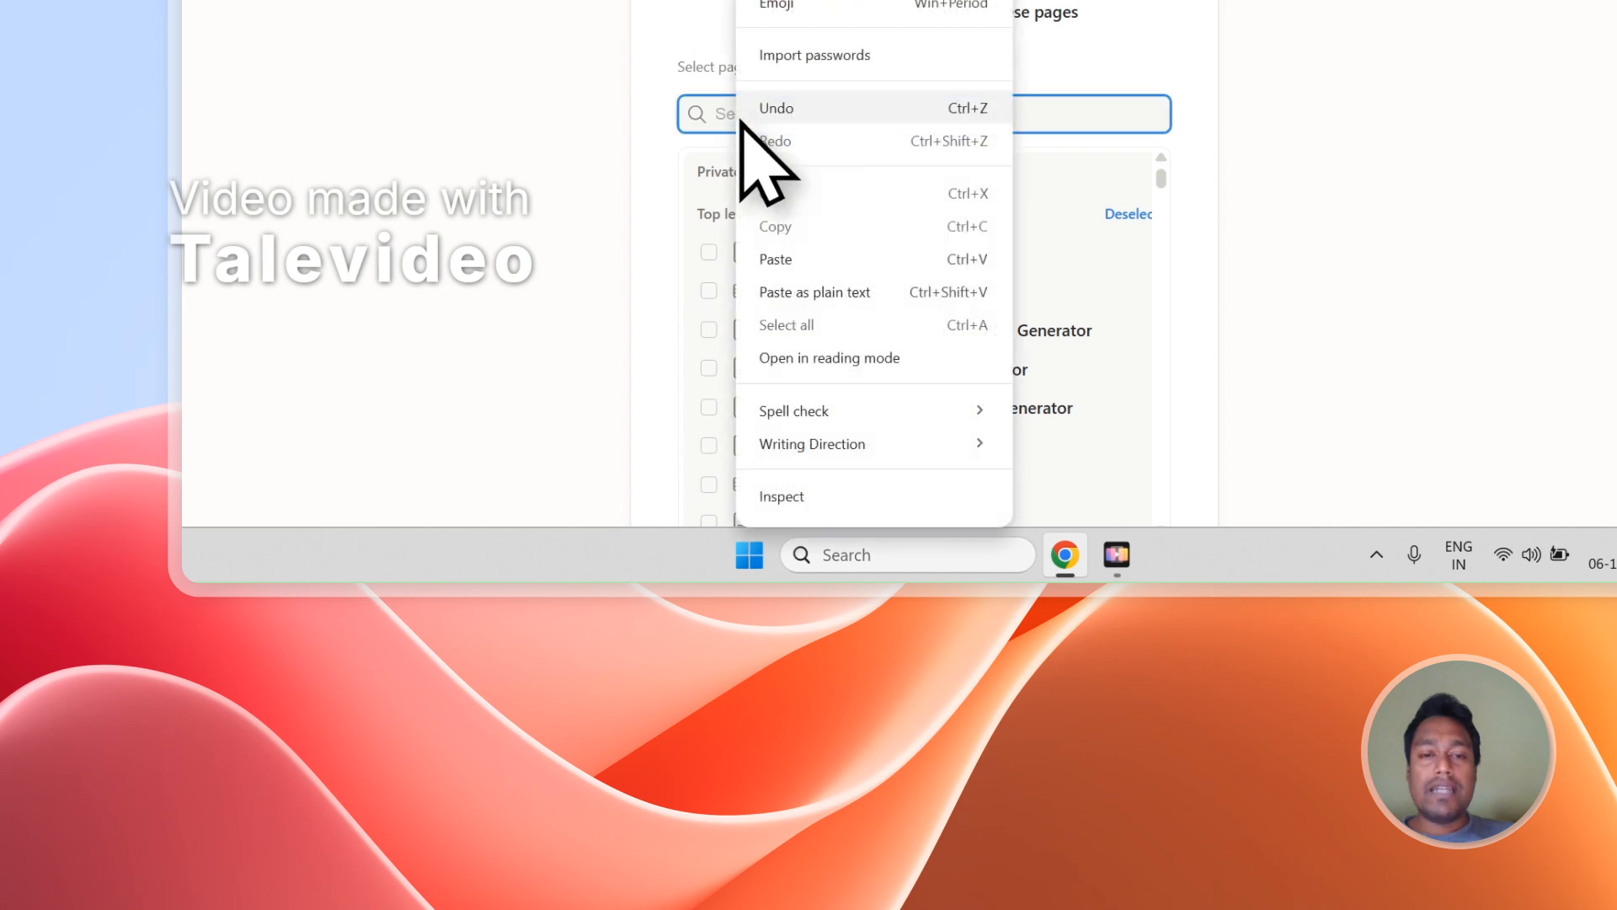
click(729, 84)
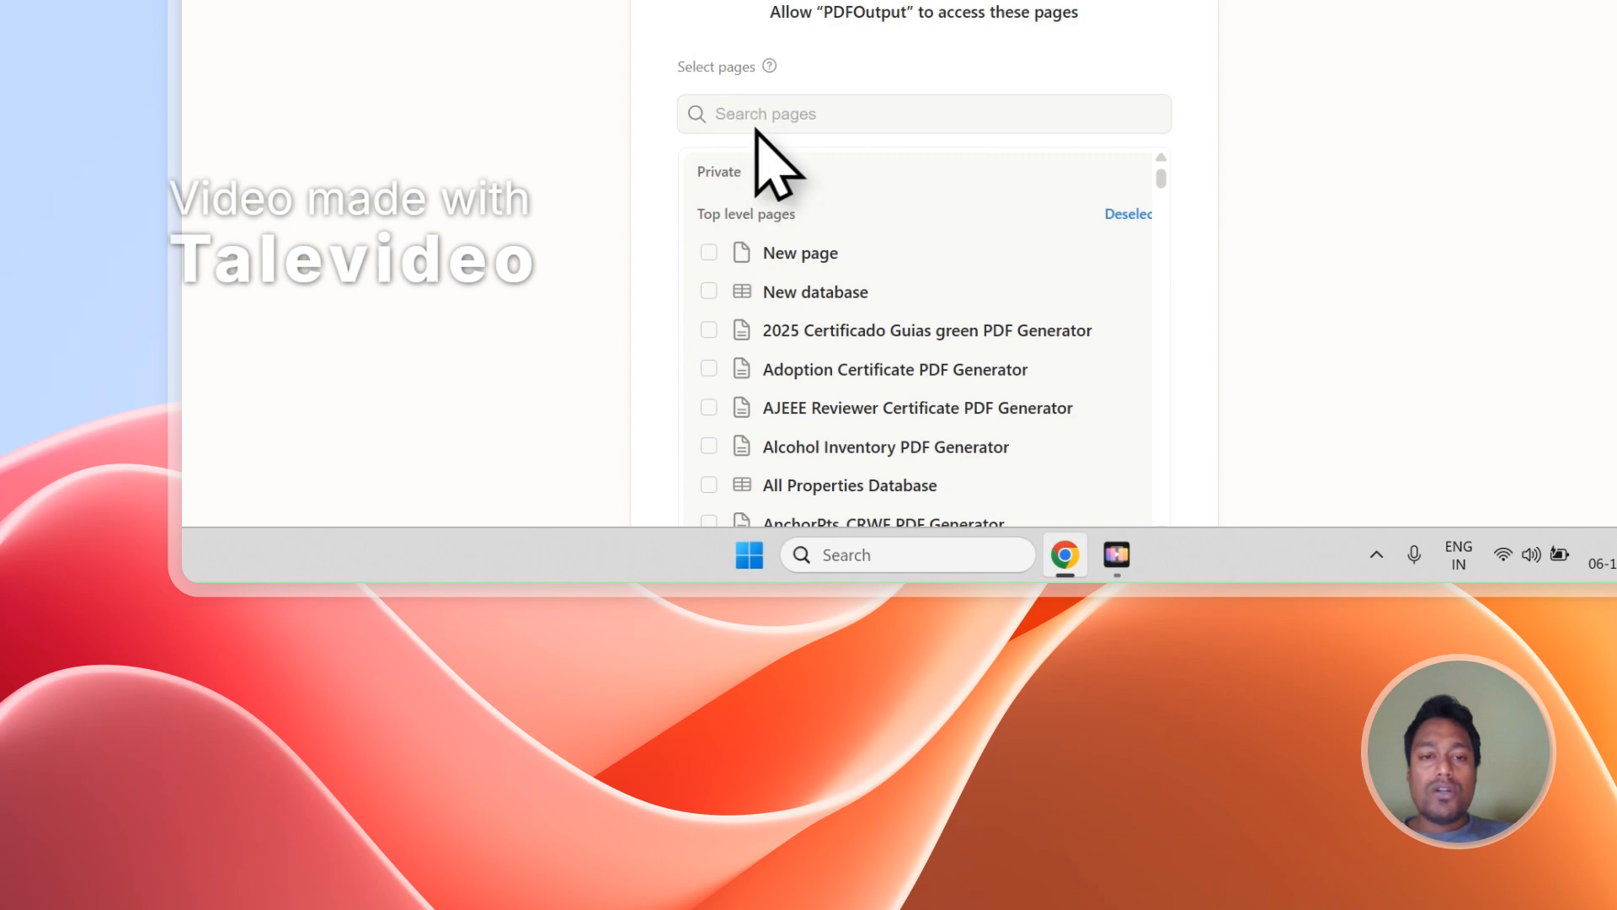
scroll(791, 143, down, 2)
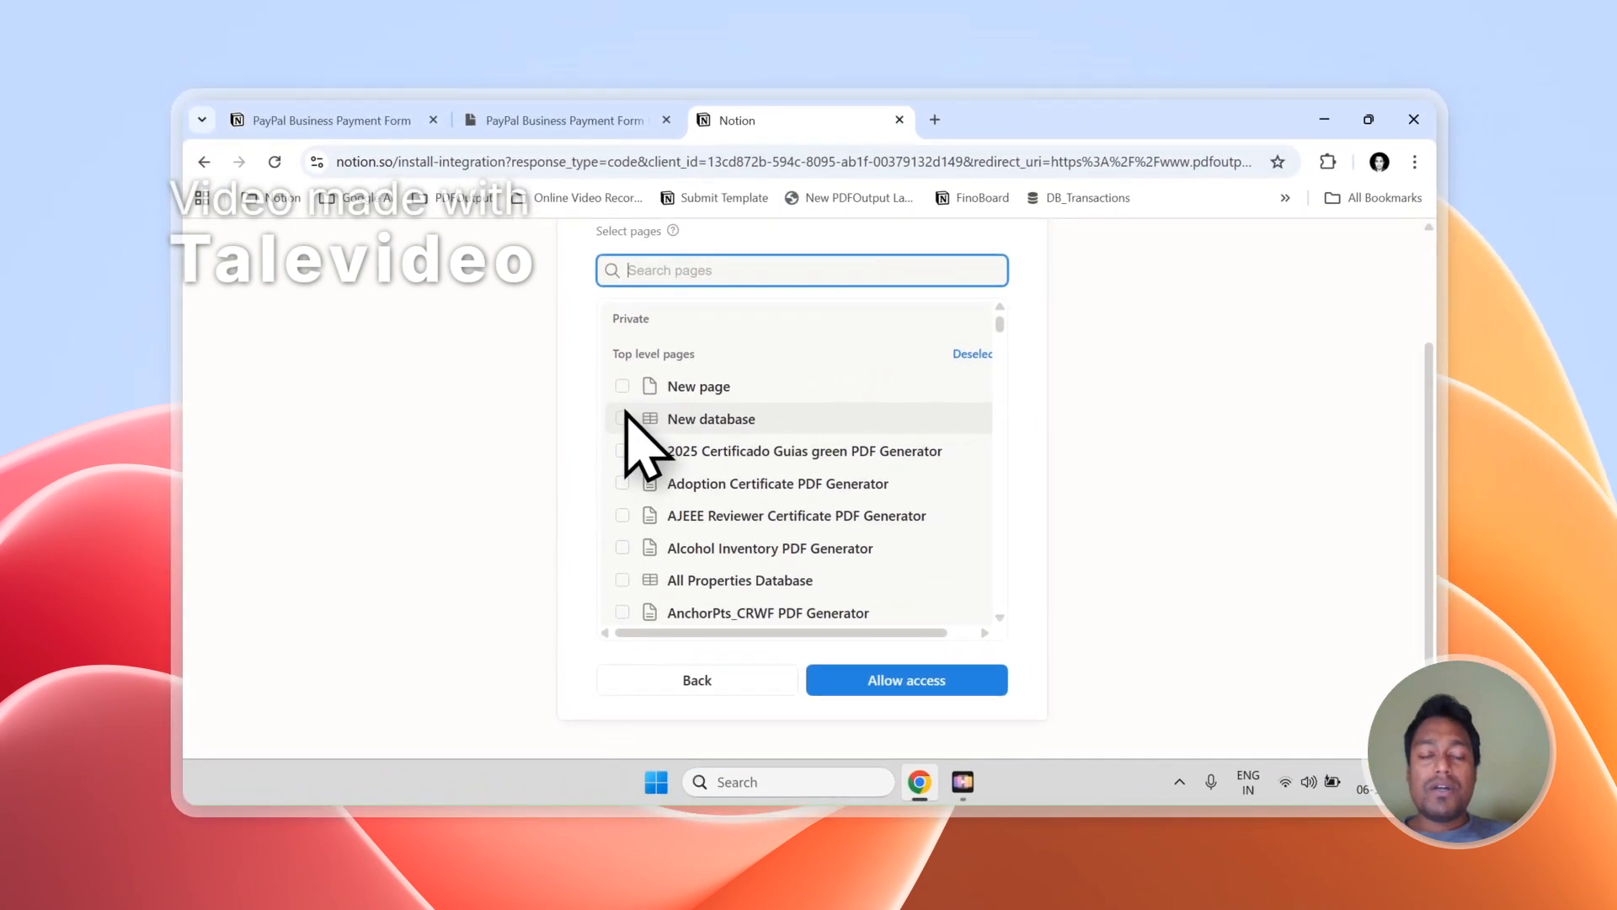
scroll(659, 440, up, 2)
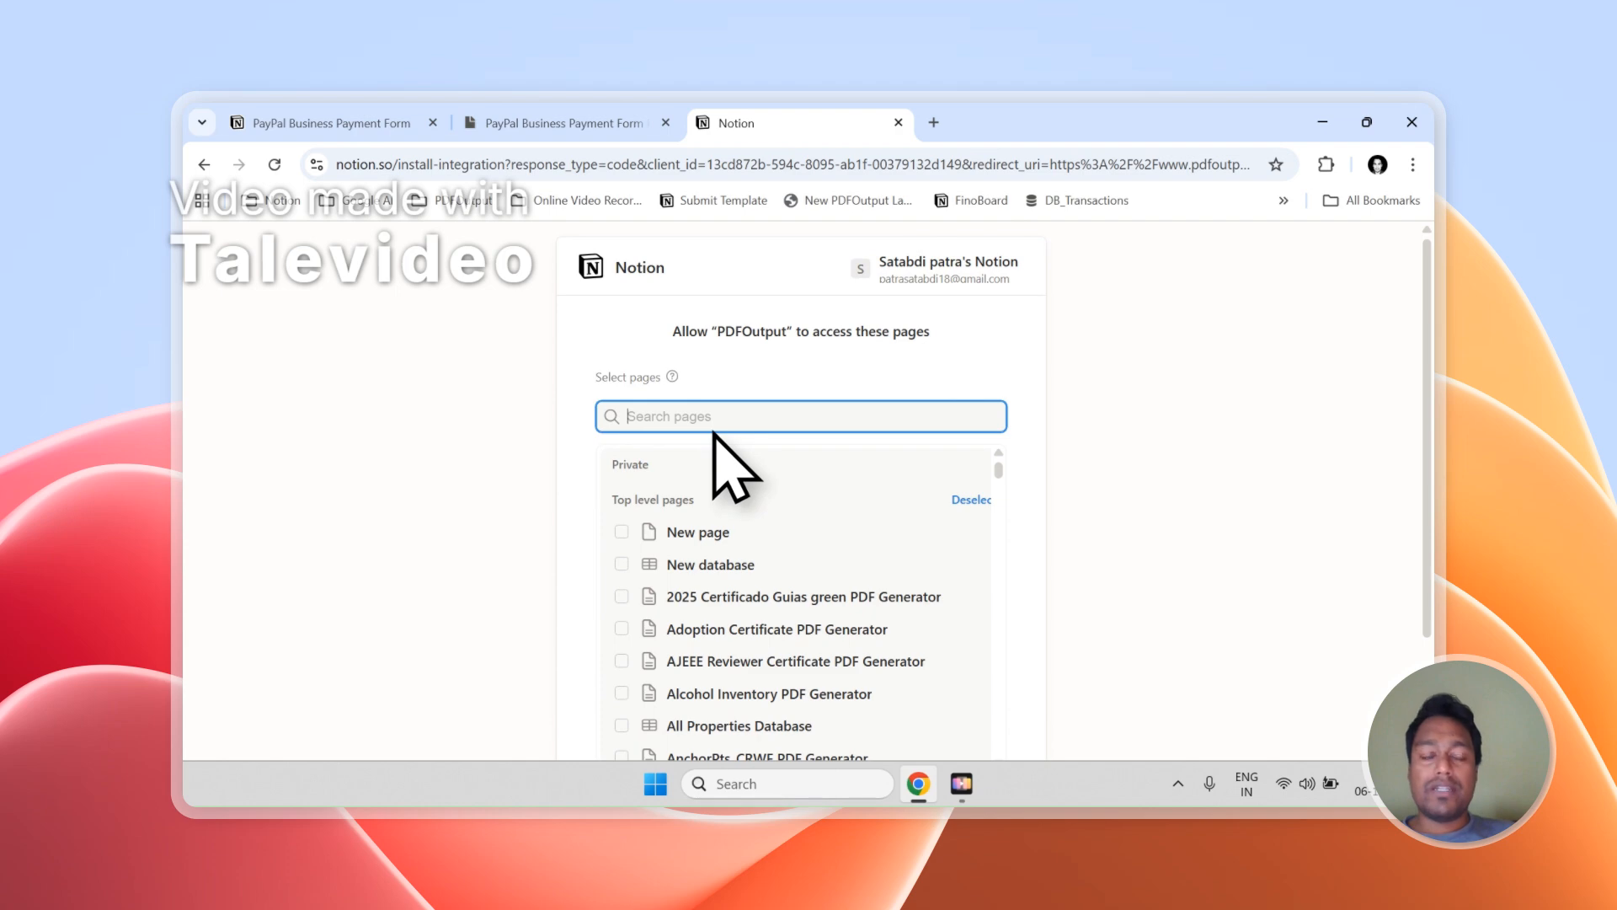
scroll(714, 433, down, 1)
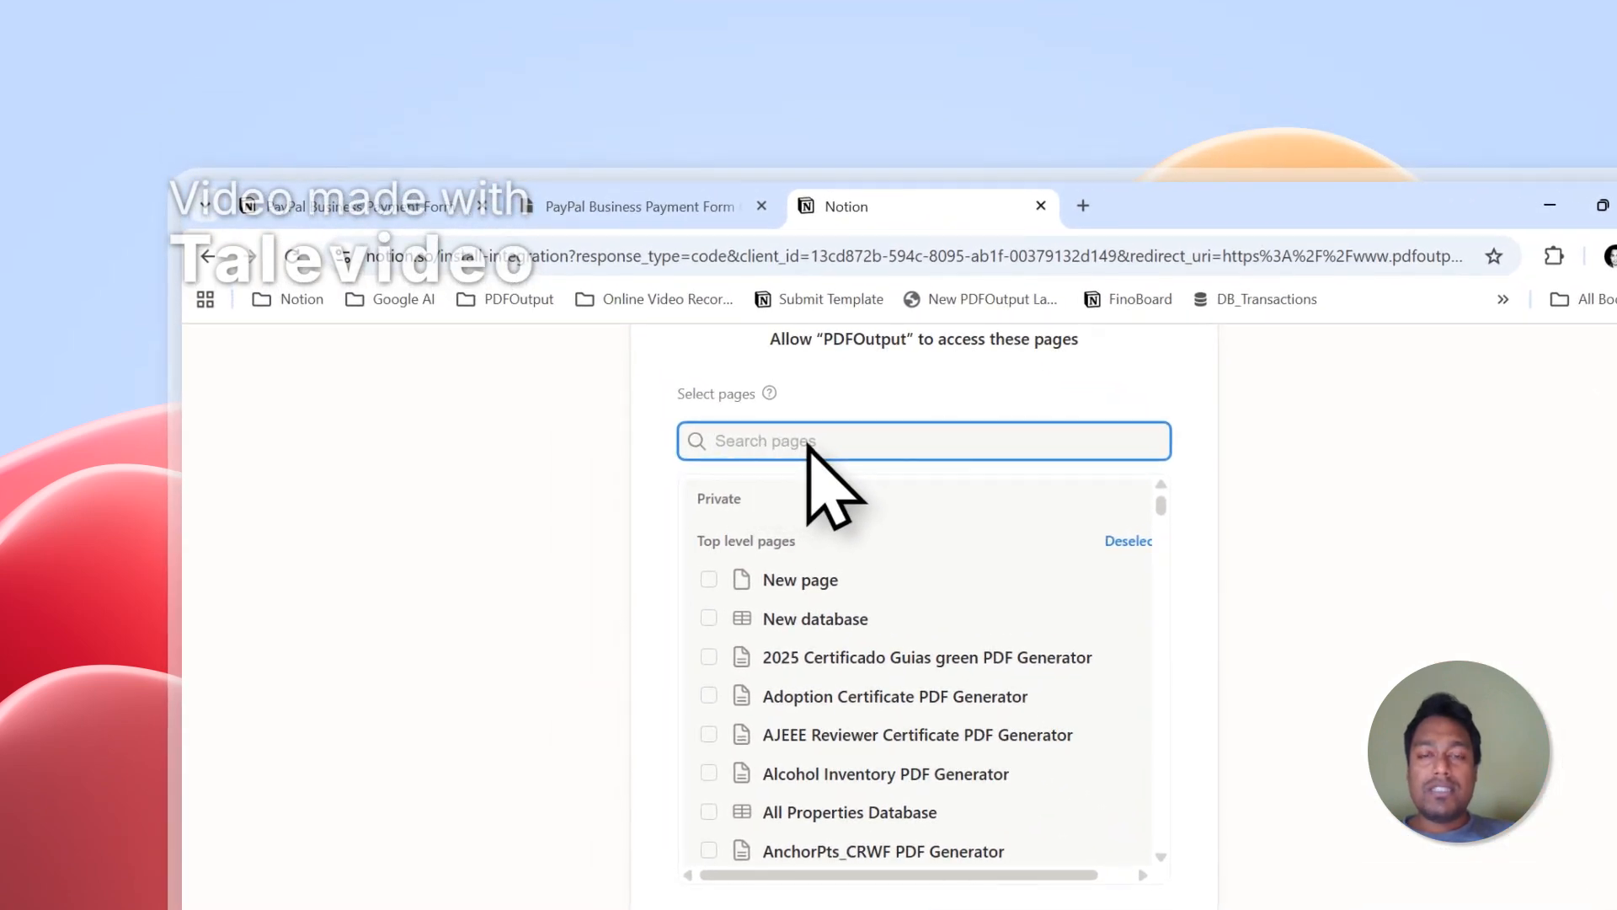
scroll(810, 459, up, 1)
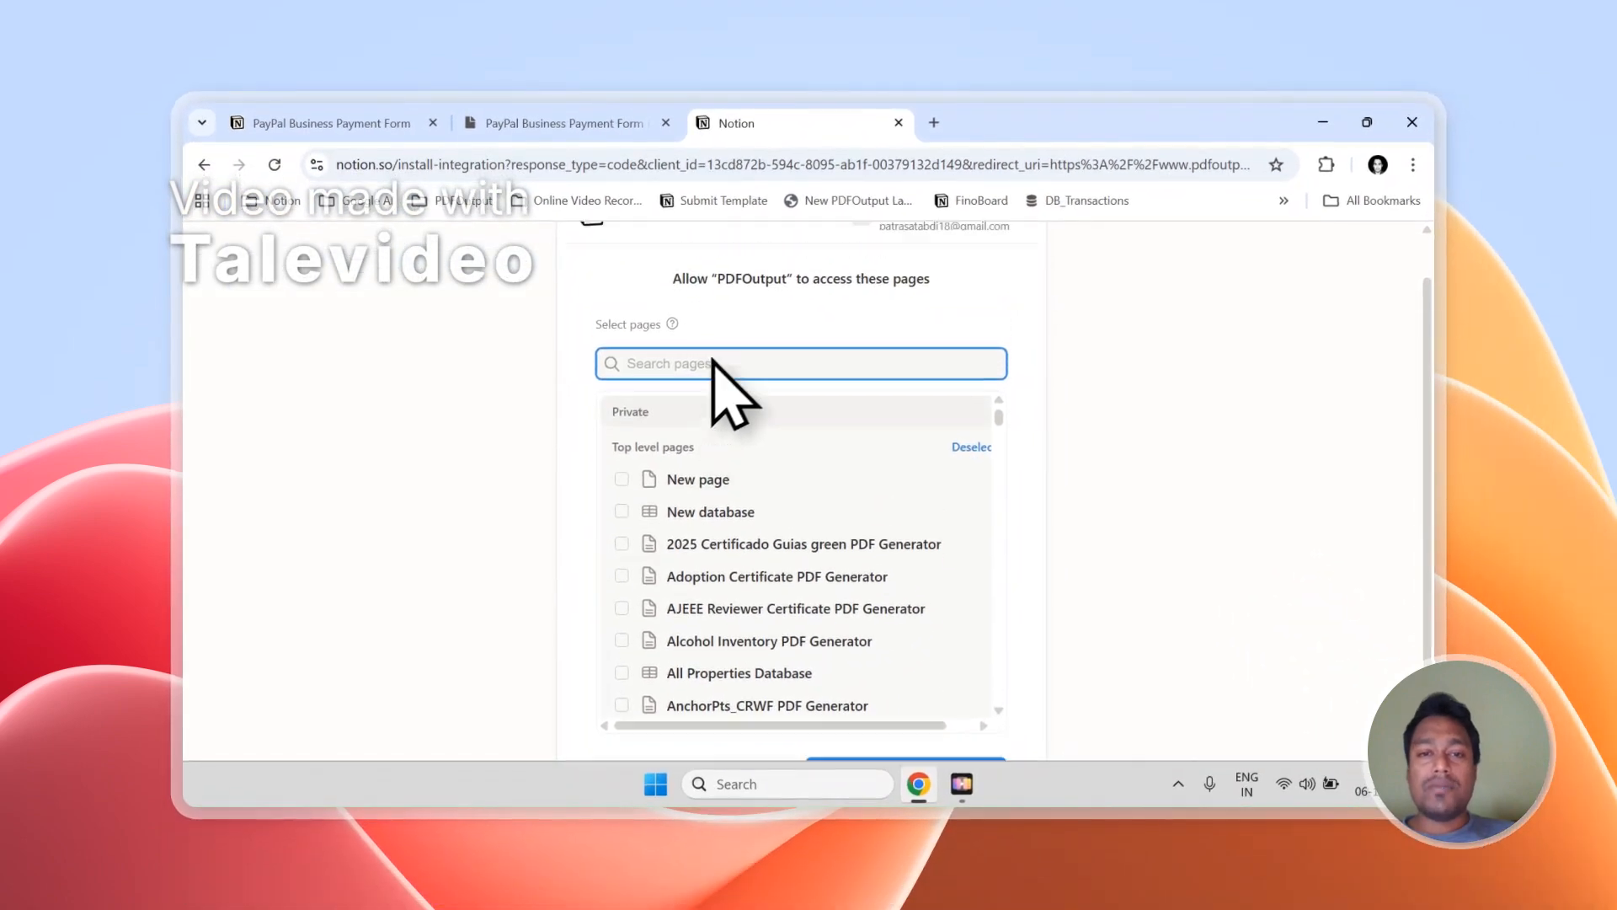
scroll(714, 363, up, 1)
- Go back to the form's responses page and highlight its full title "PayPal Business Payment Form PDFOutput"
click(564, 123)
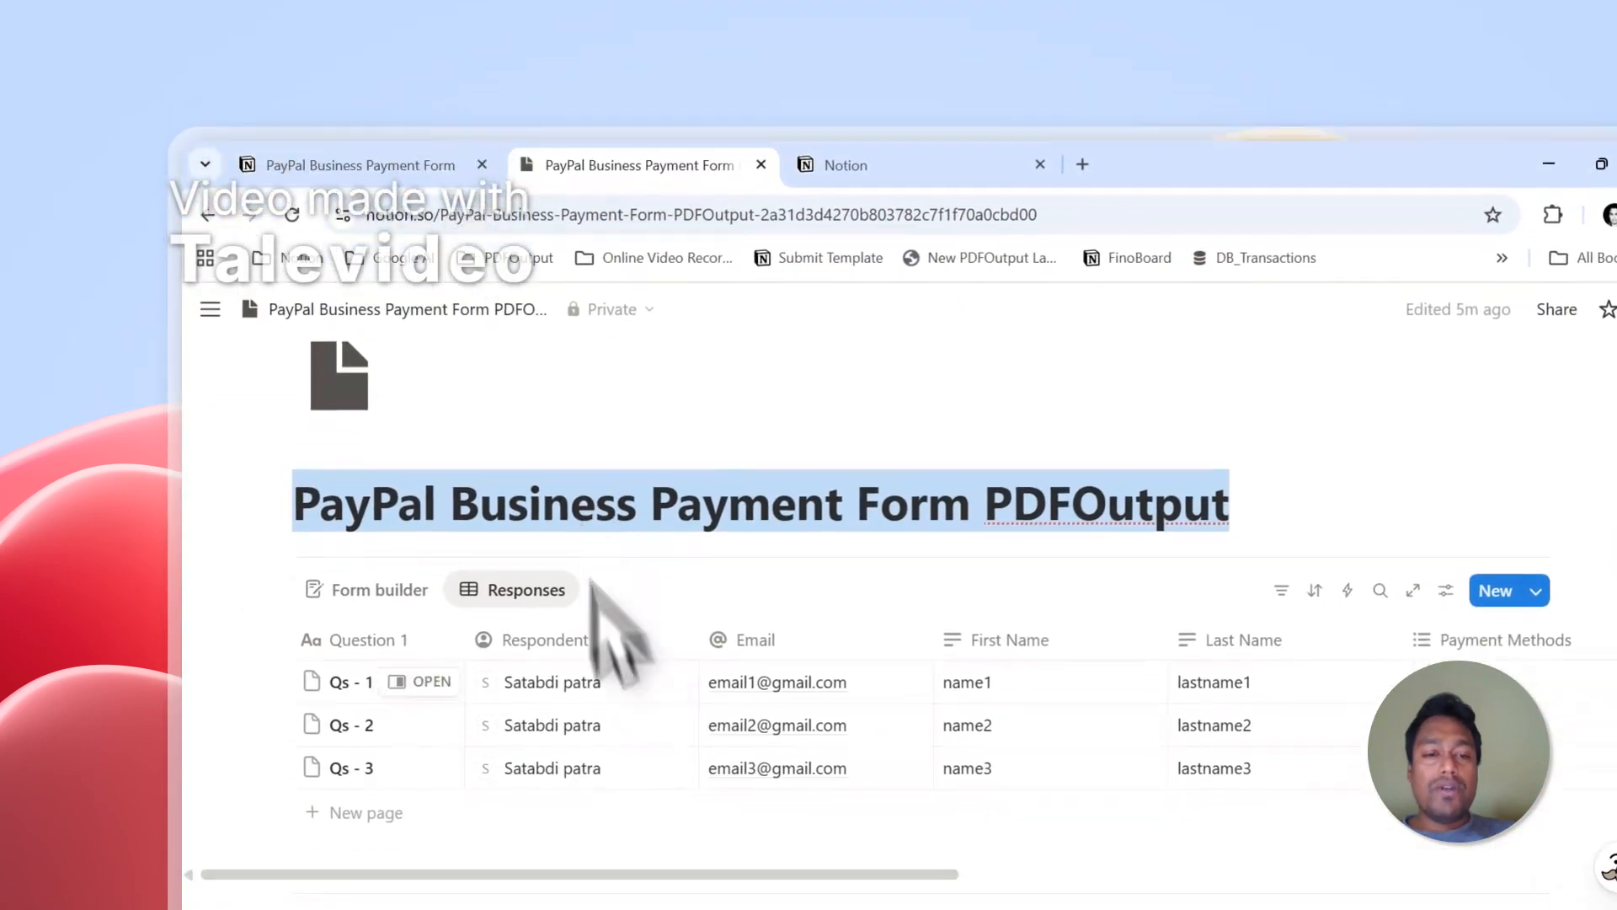
click(769, 604)
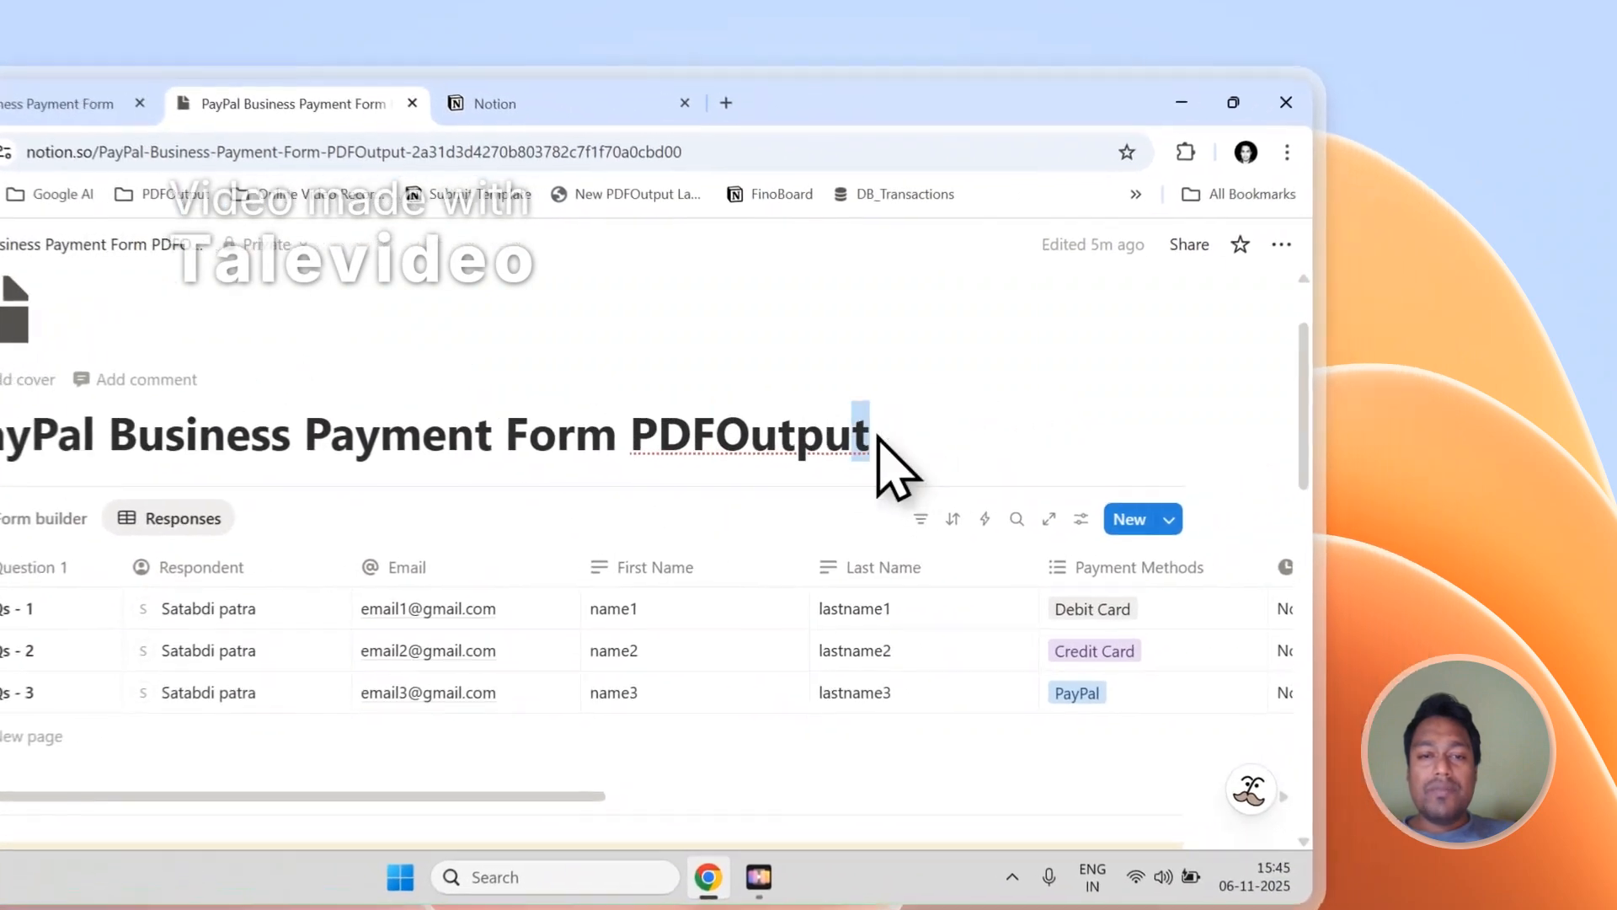
drag(1061, 408, 279, 408)
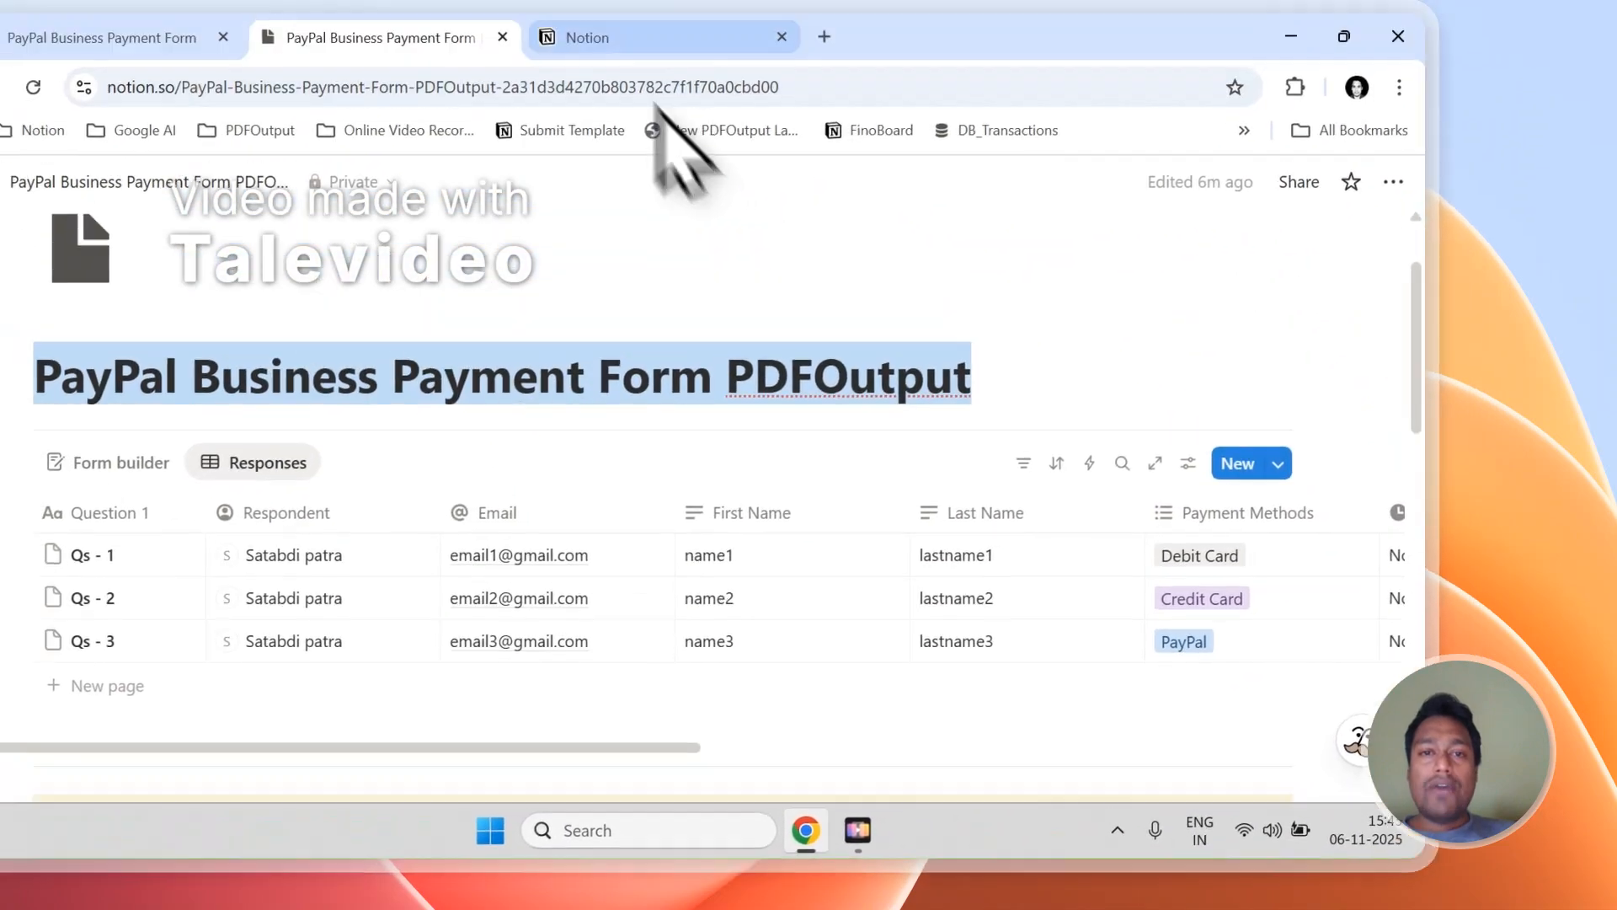
- Recheck the form's responses page, return to the Notion connection request and allow PDFOutput access to the pages
click(644, 42)
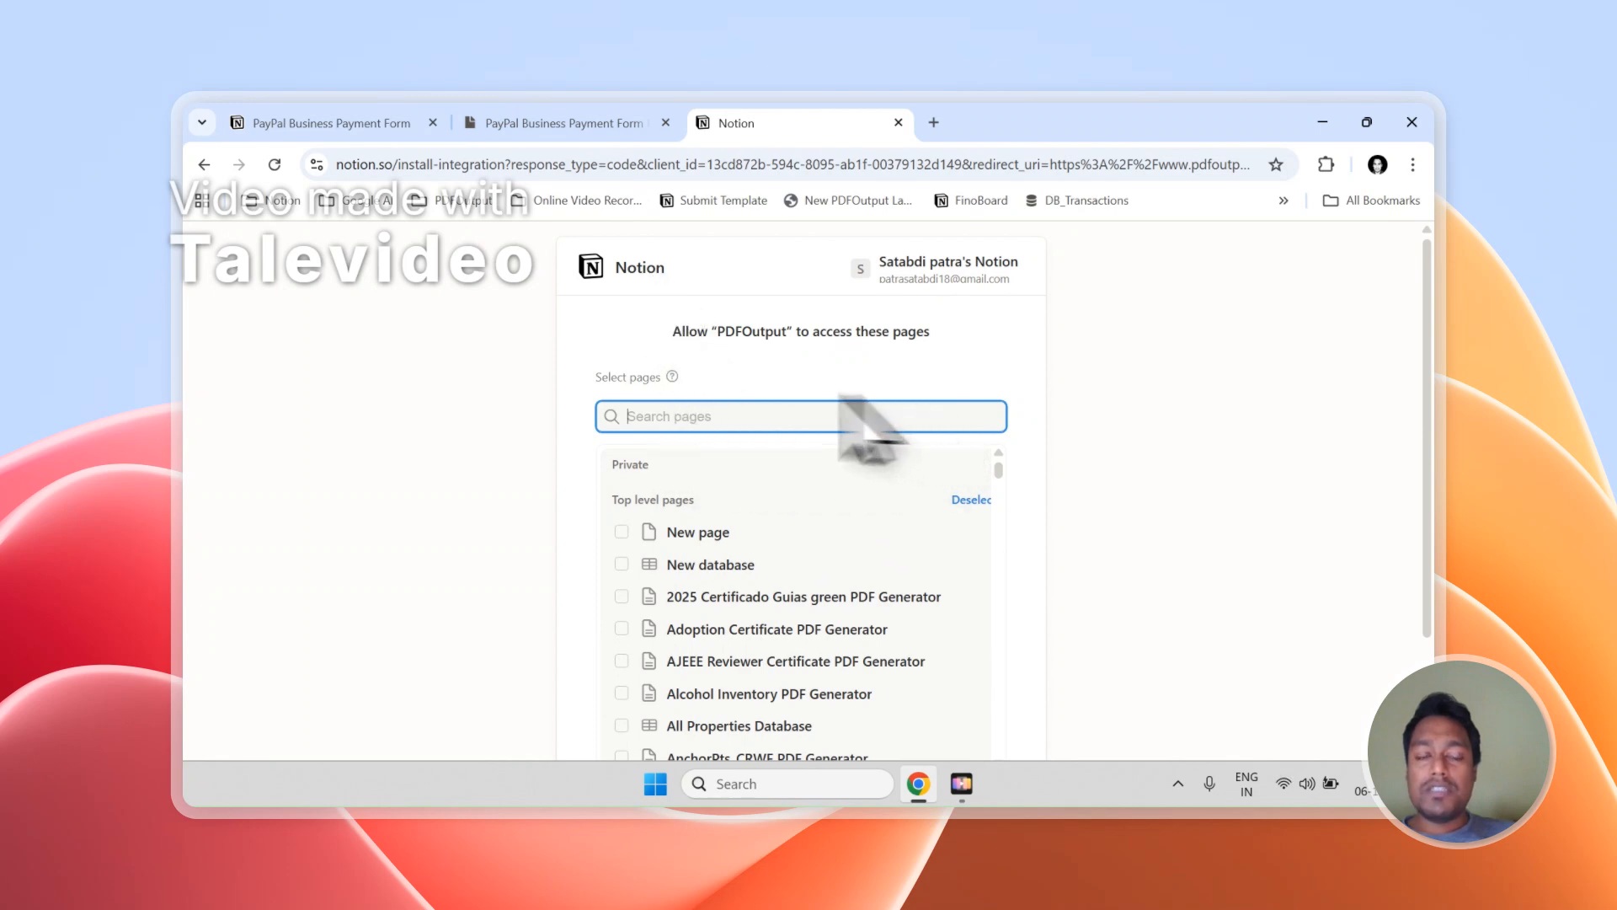
click(547, 123)
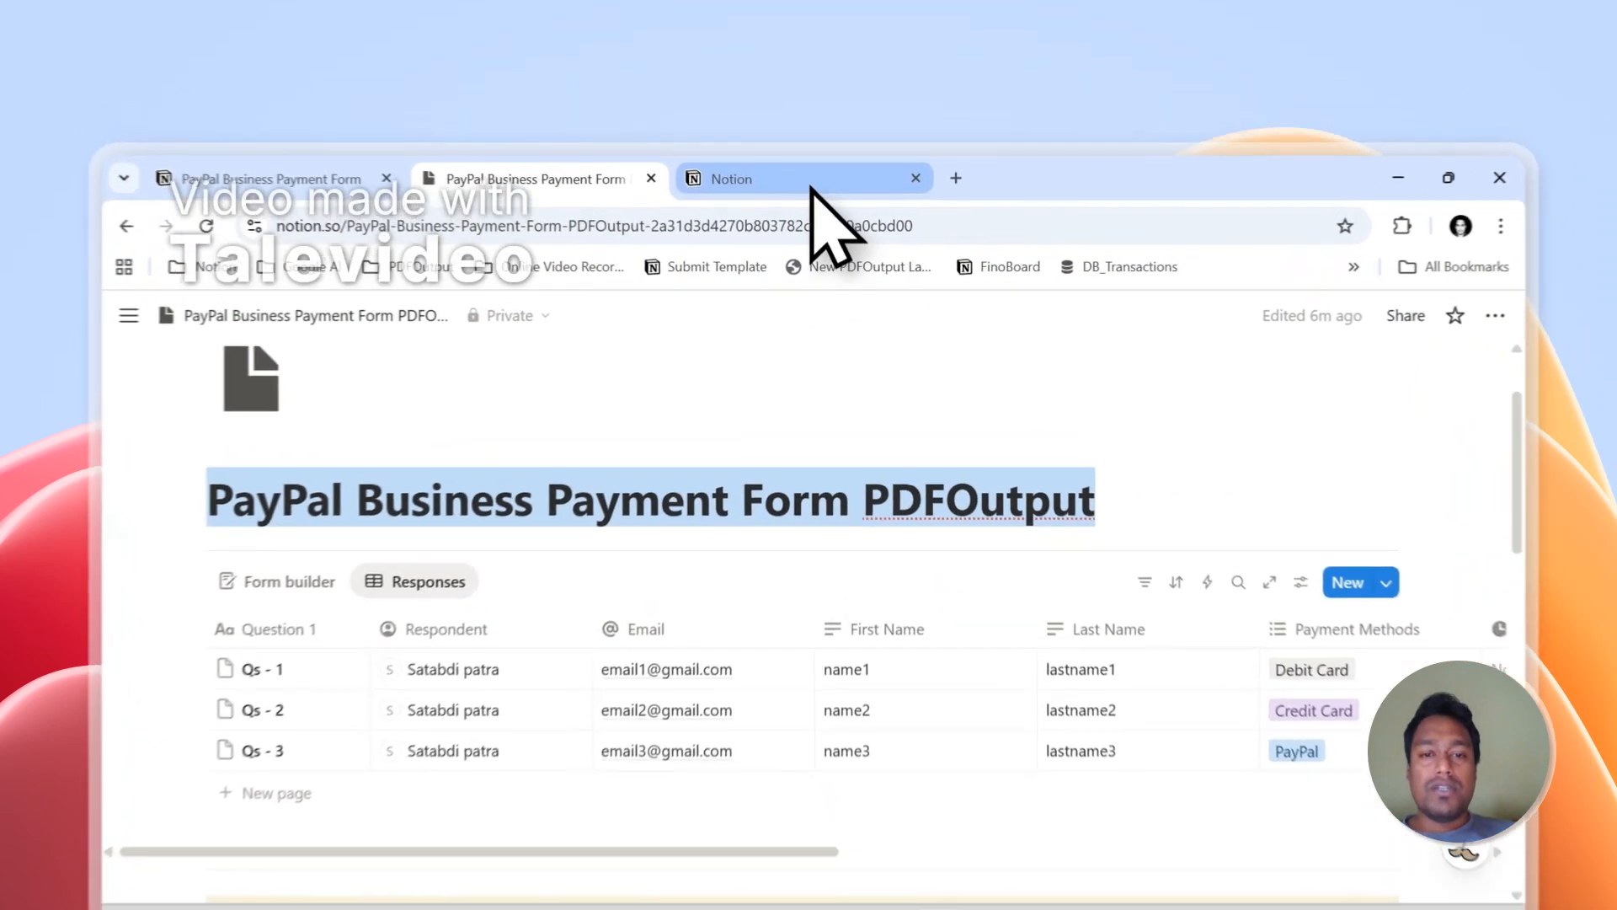
click(792, 122)
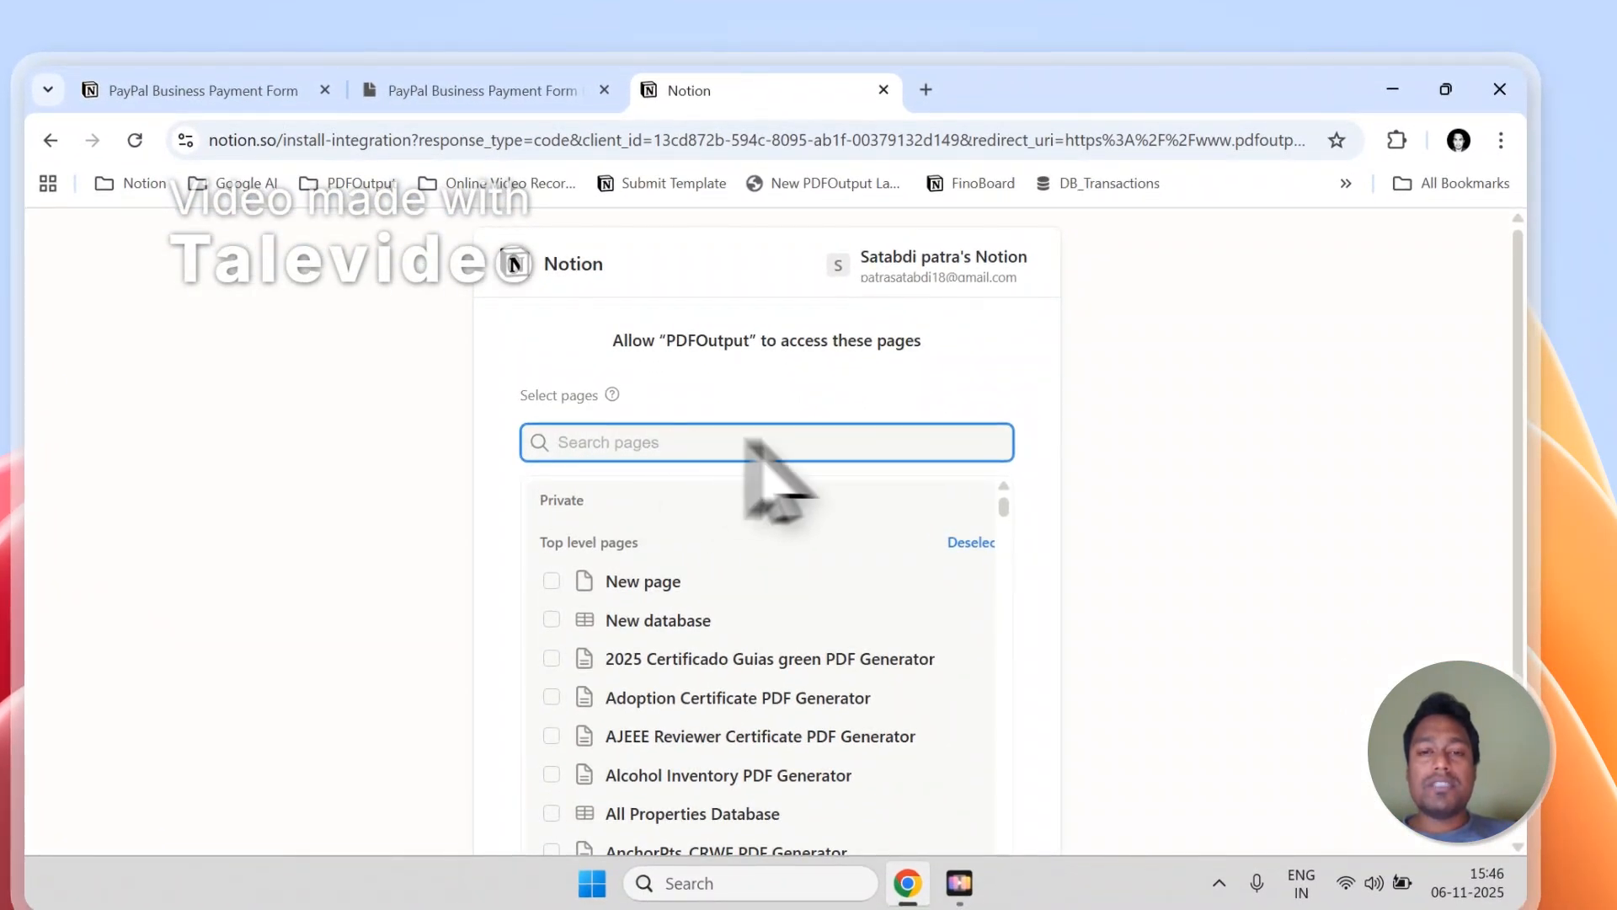
drag(1519, 347, 1518, 809)
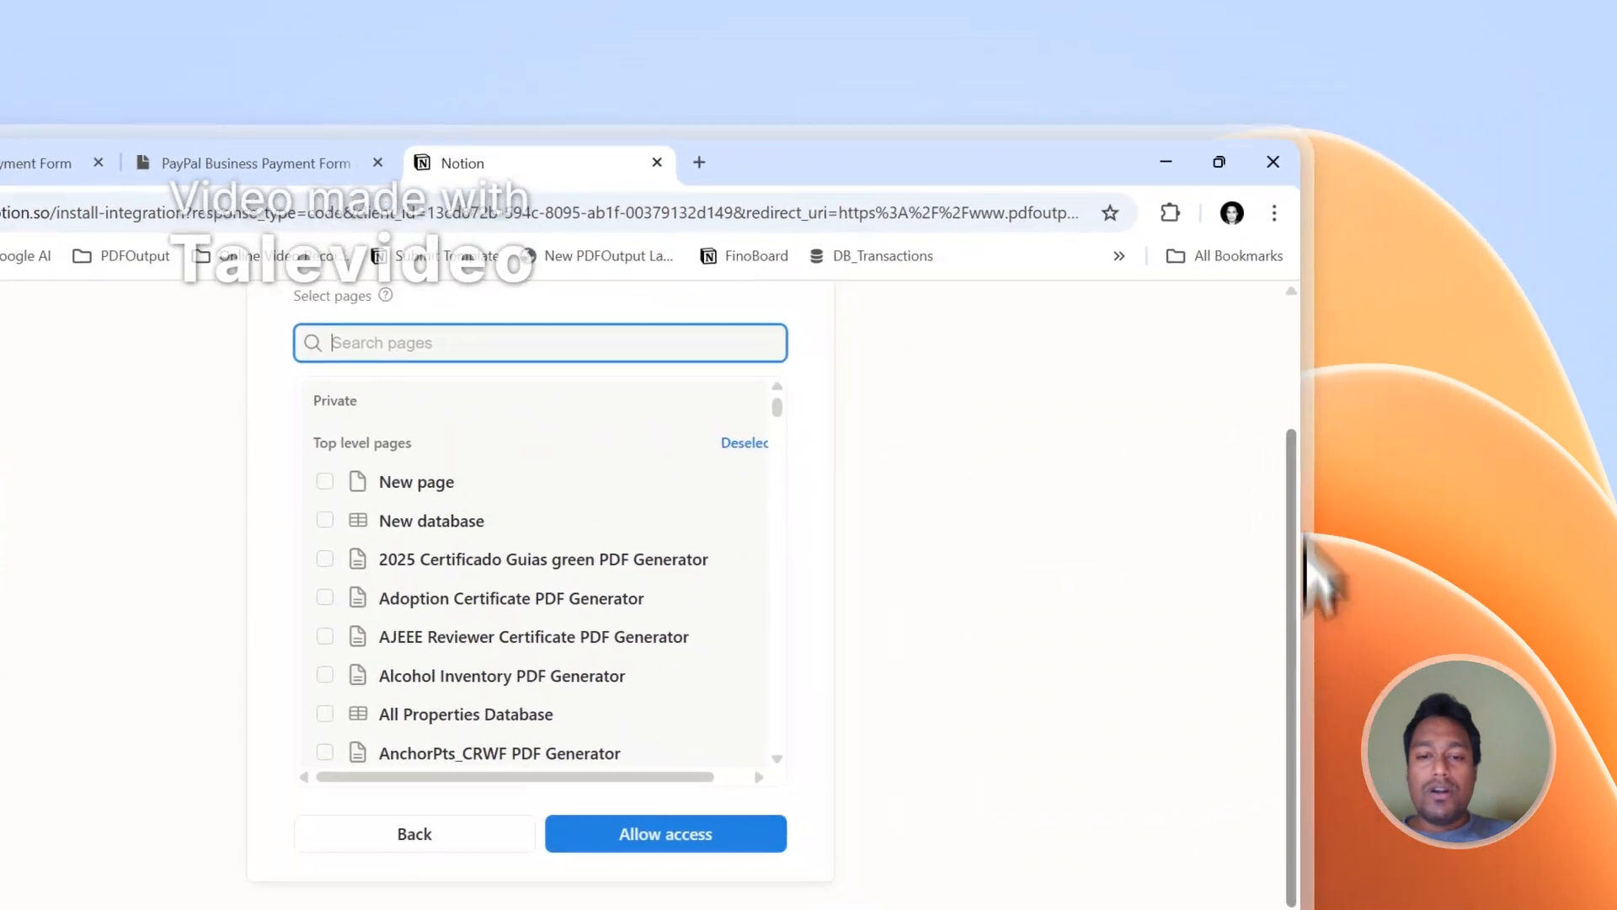
click(945, 752)
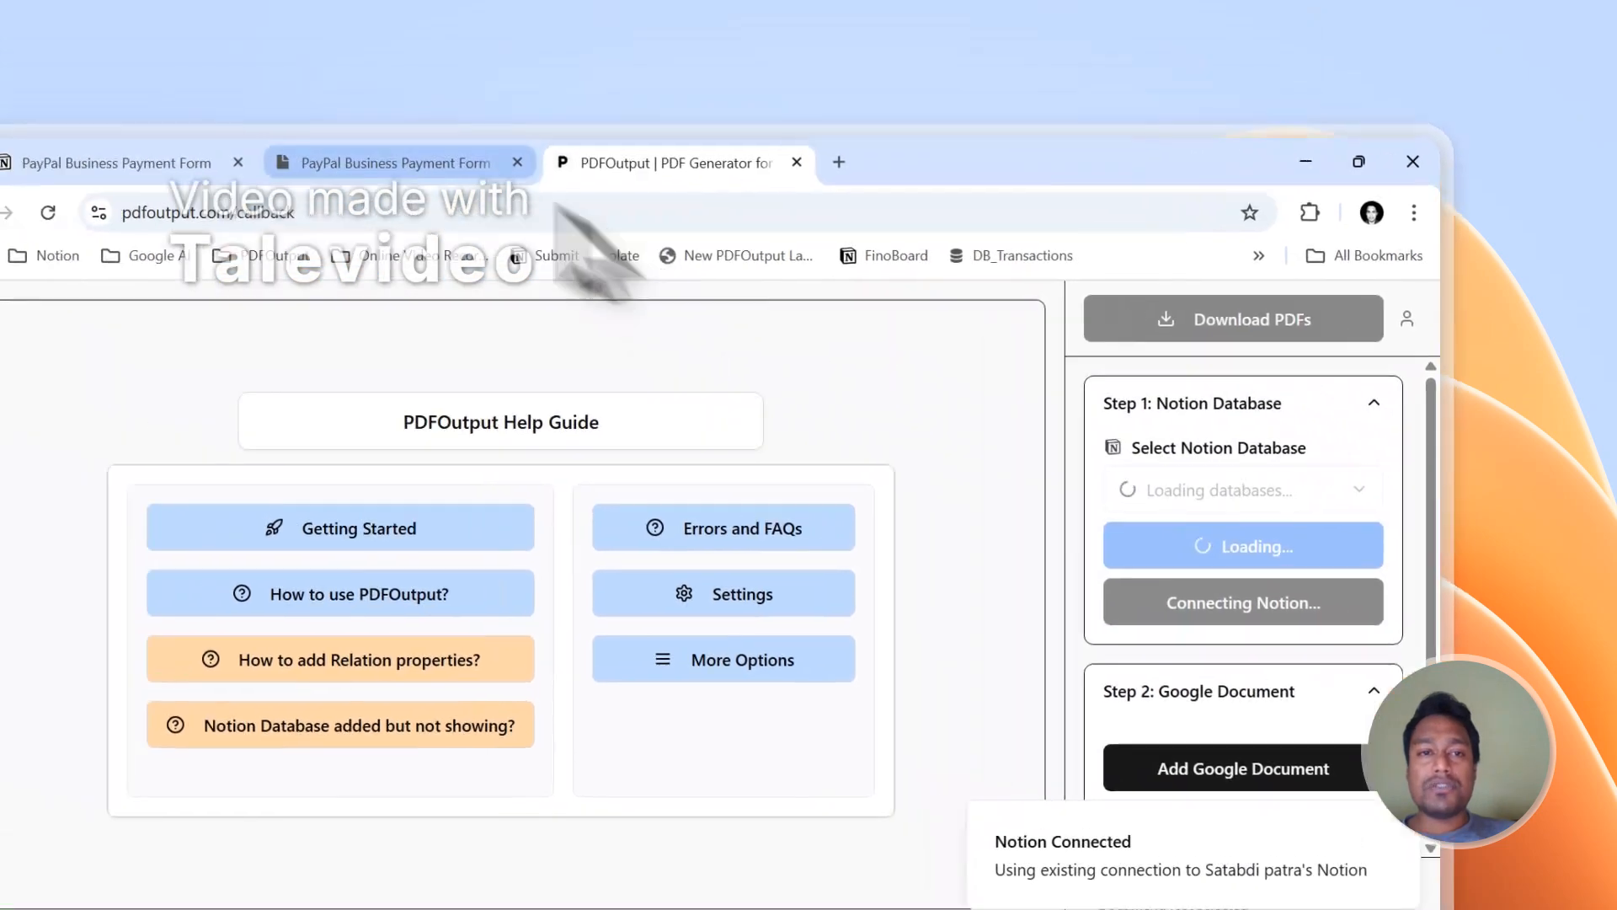
- Check the form's responses page once more, return to PDFOutput and reload its list of Notion databases
click(621, 216)
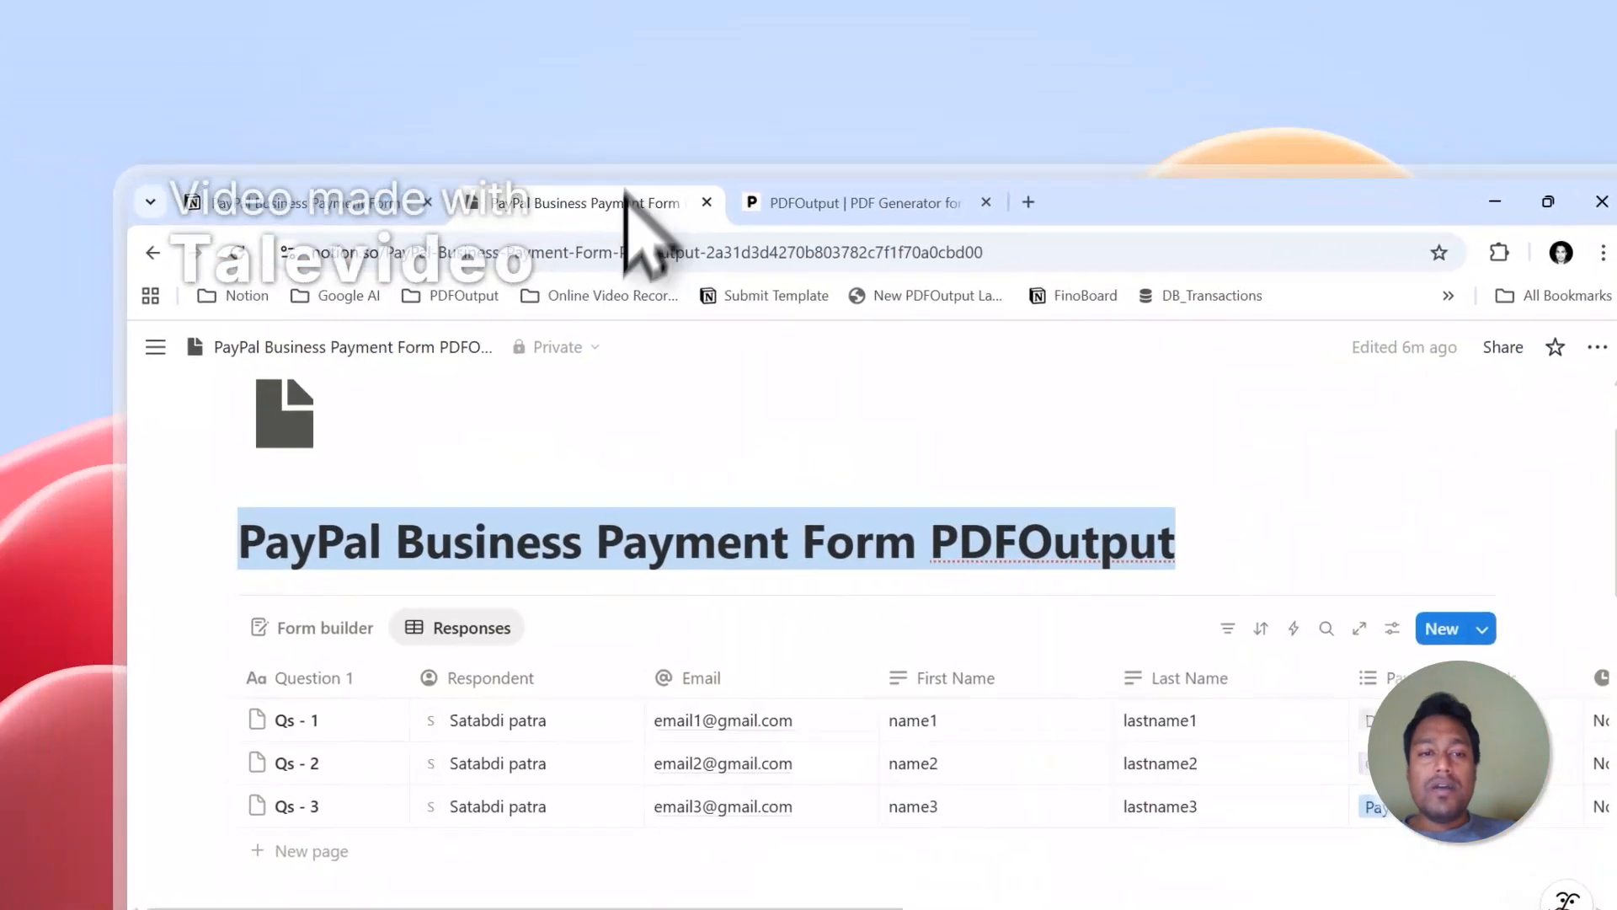
click(834, 208)
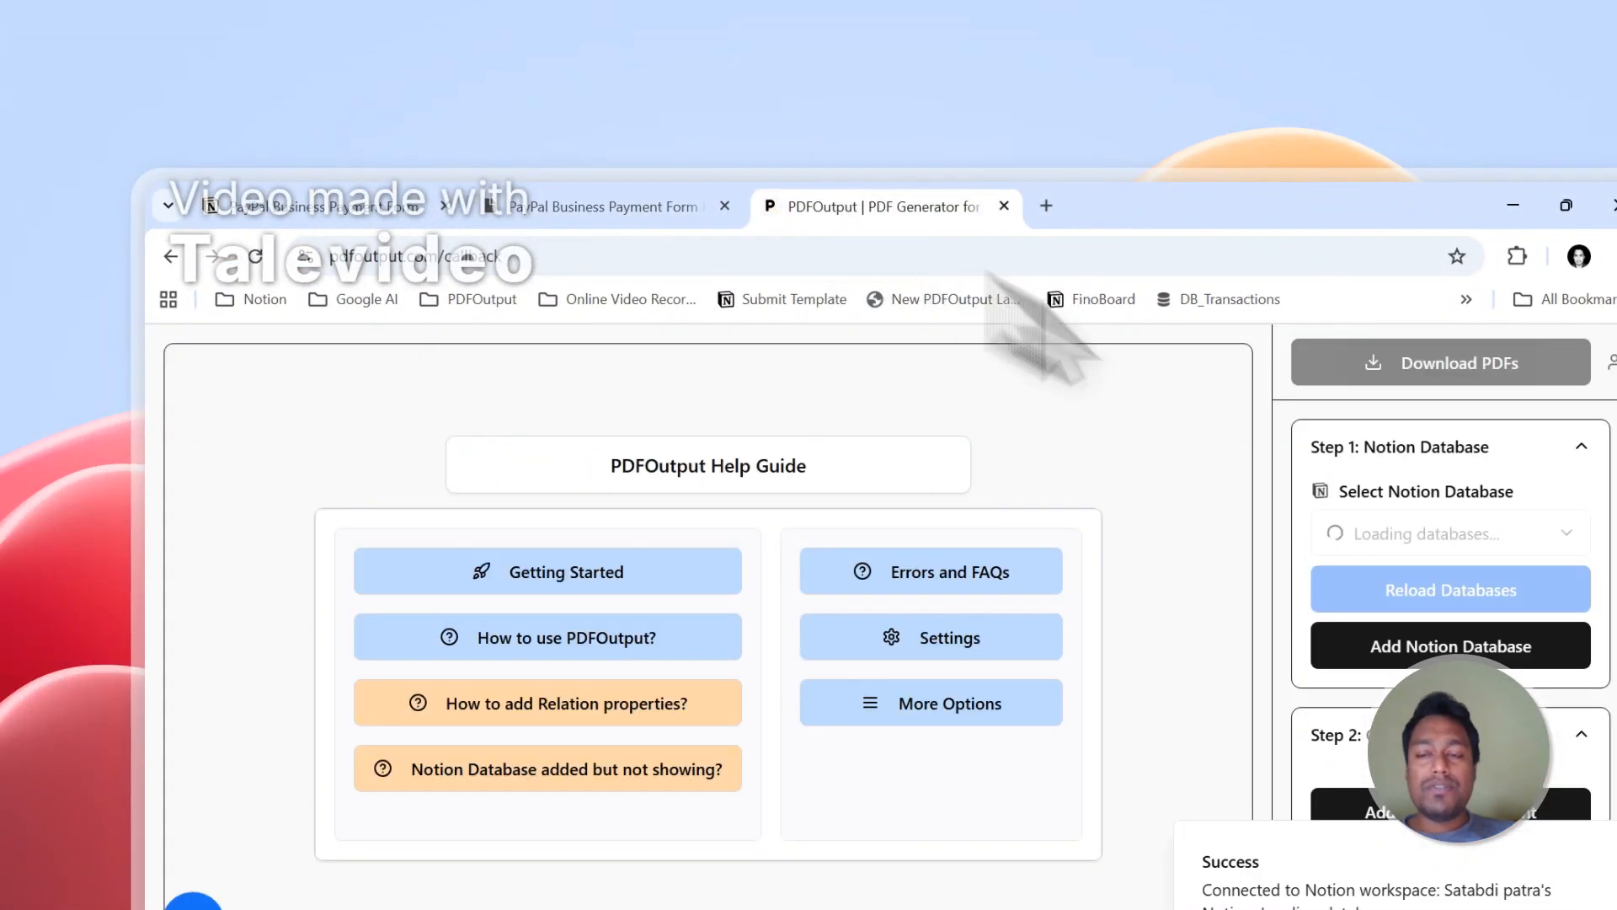
click(1348, 544)
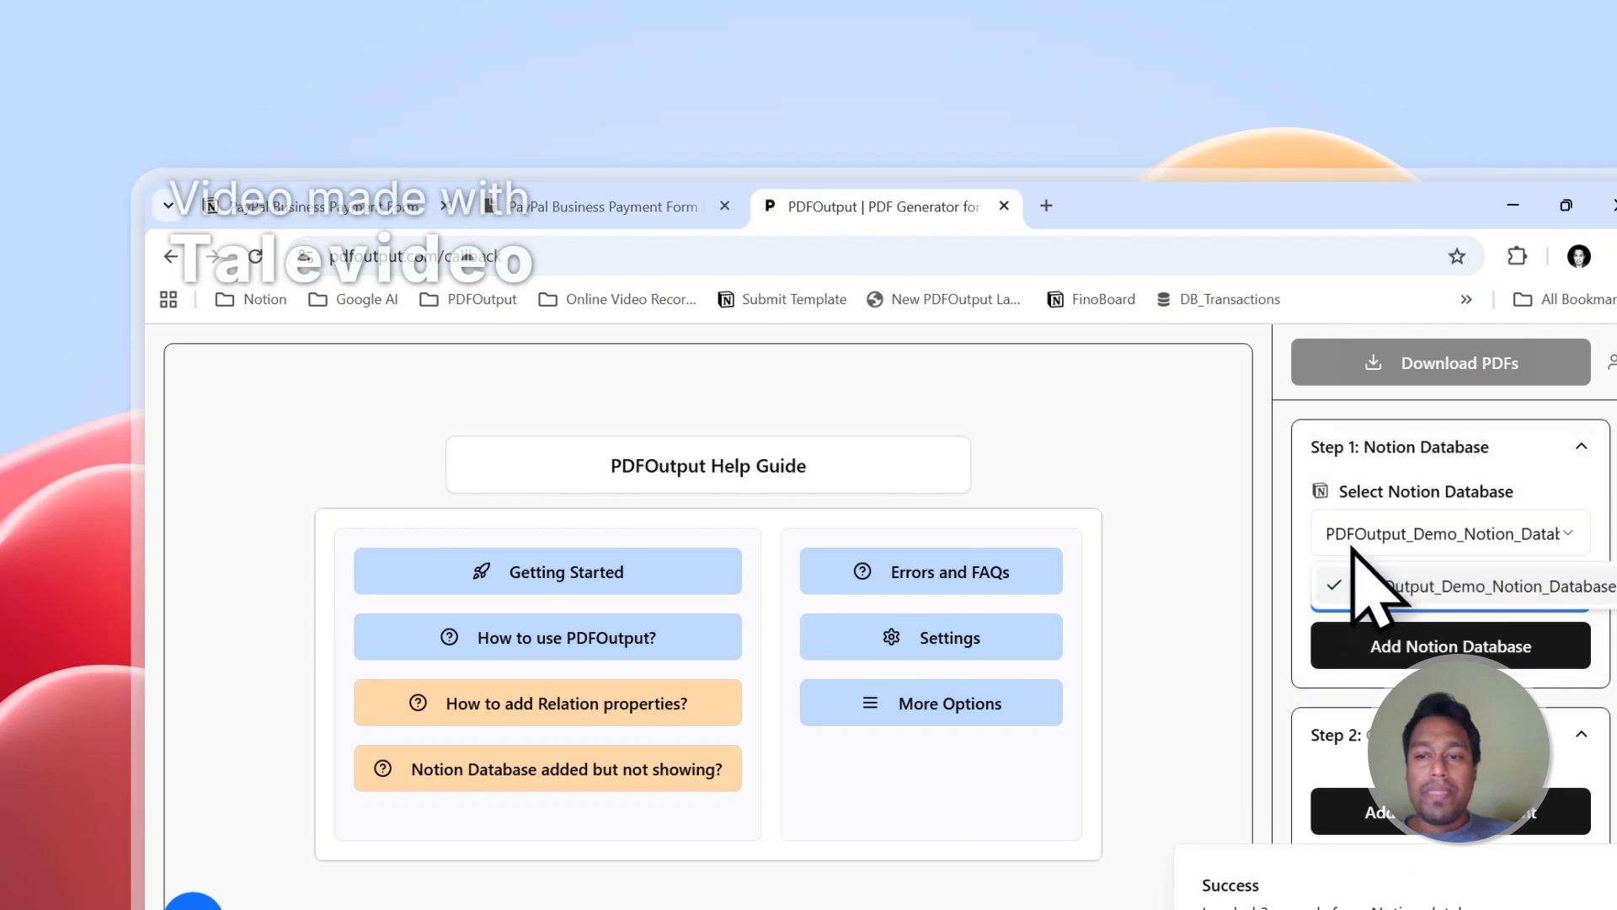
click(1423, 588)
click(1423, 594)
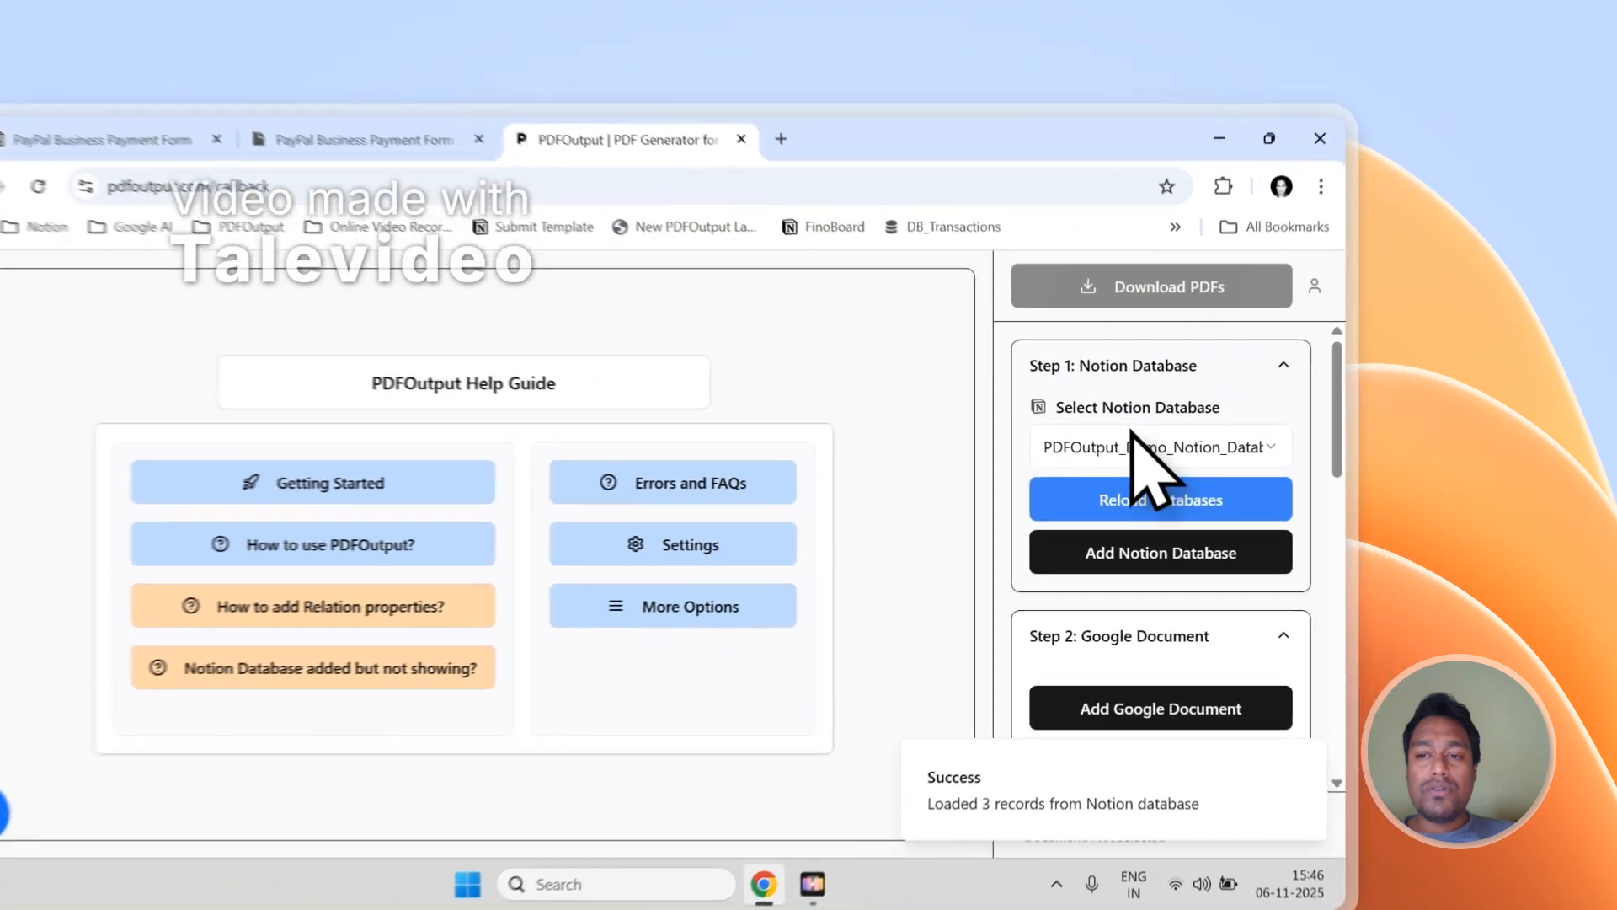
- Select PayPal Business Payments as the Notion database
click(1263, 398)
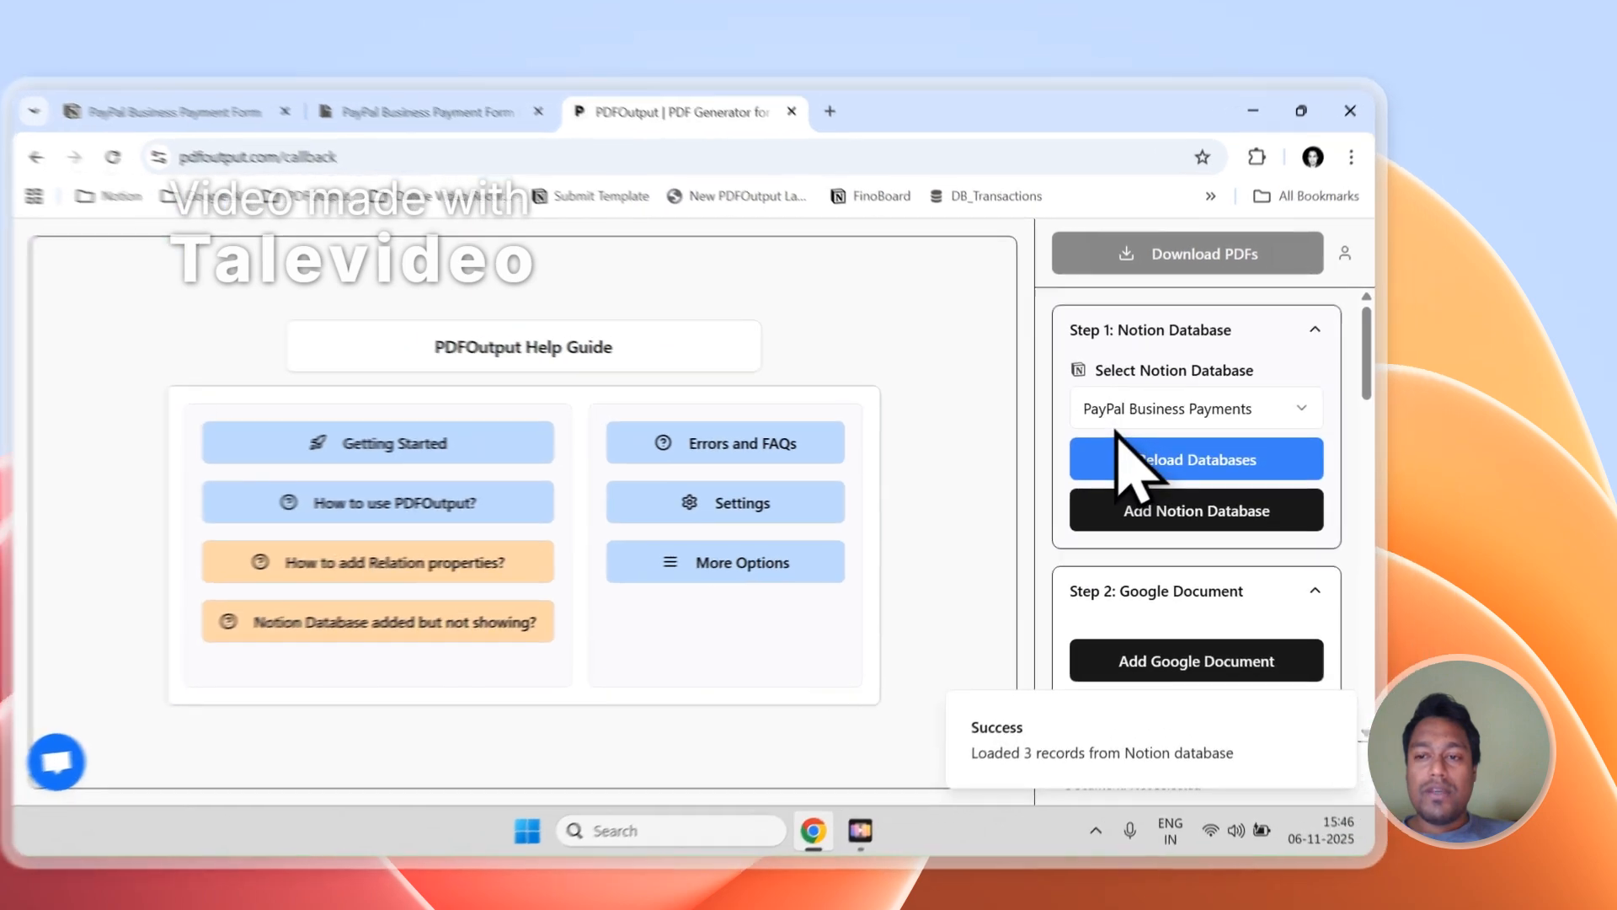
click(1247, 396)
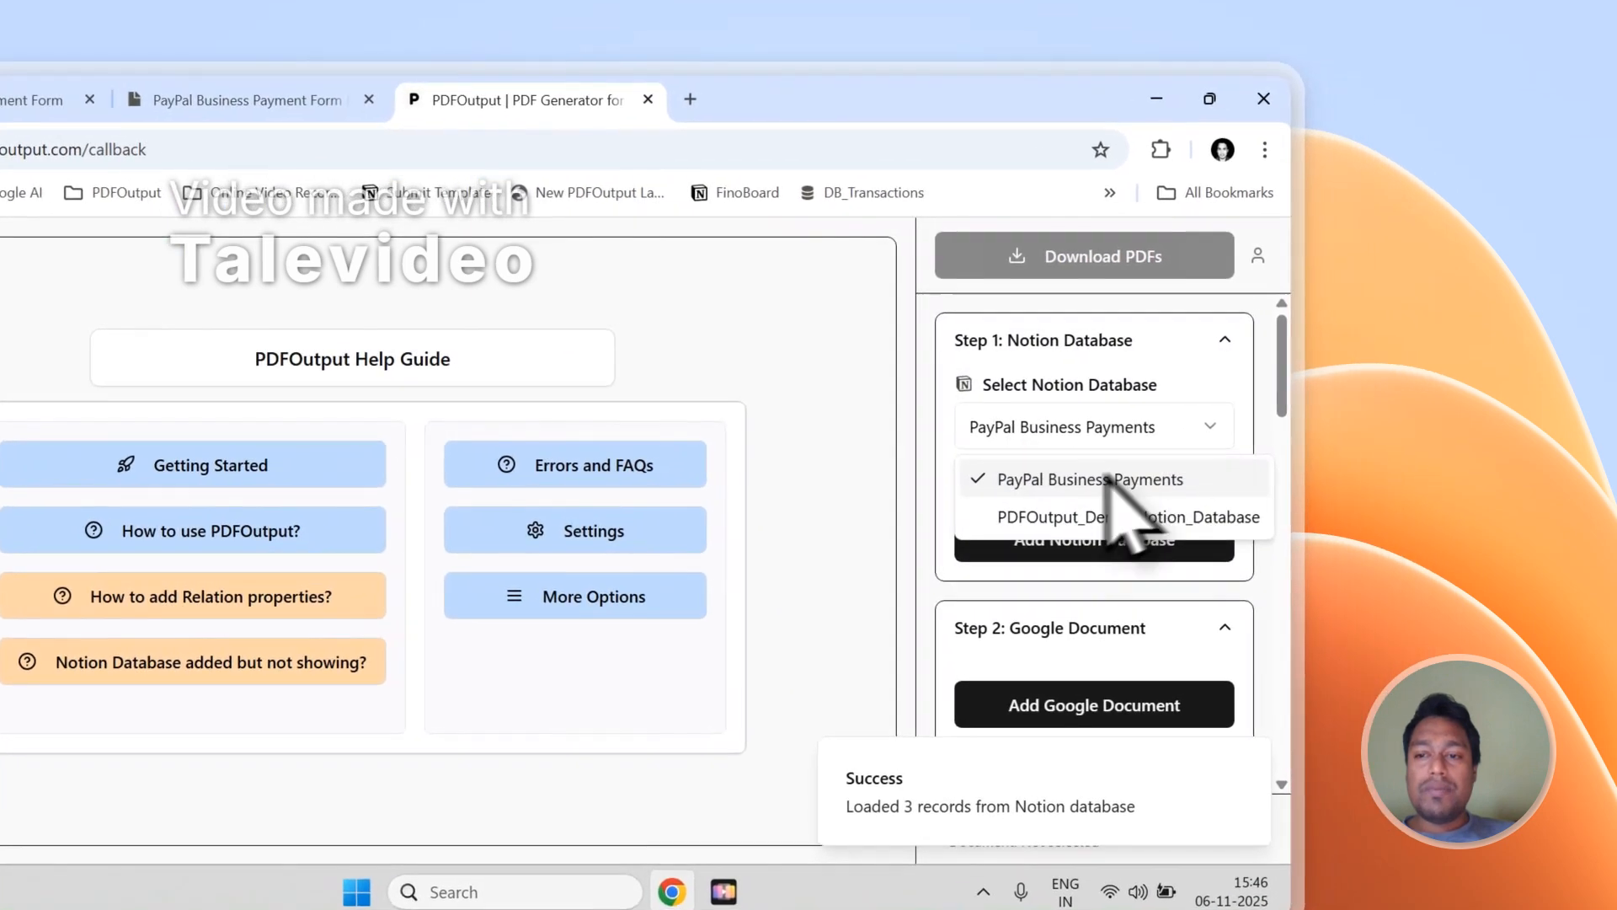
click(1078, 479)
- Browse the existing Google documents available for selection and close the file picker
scroll(1061, 387, down, 1)
scroll(1095, 429, down, 1)
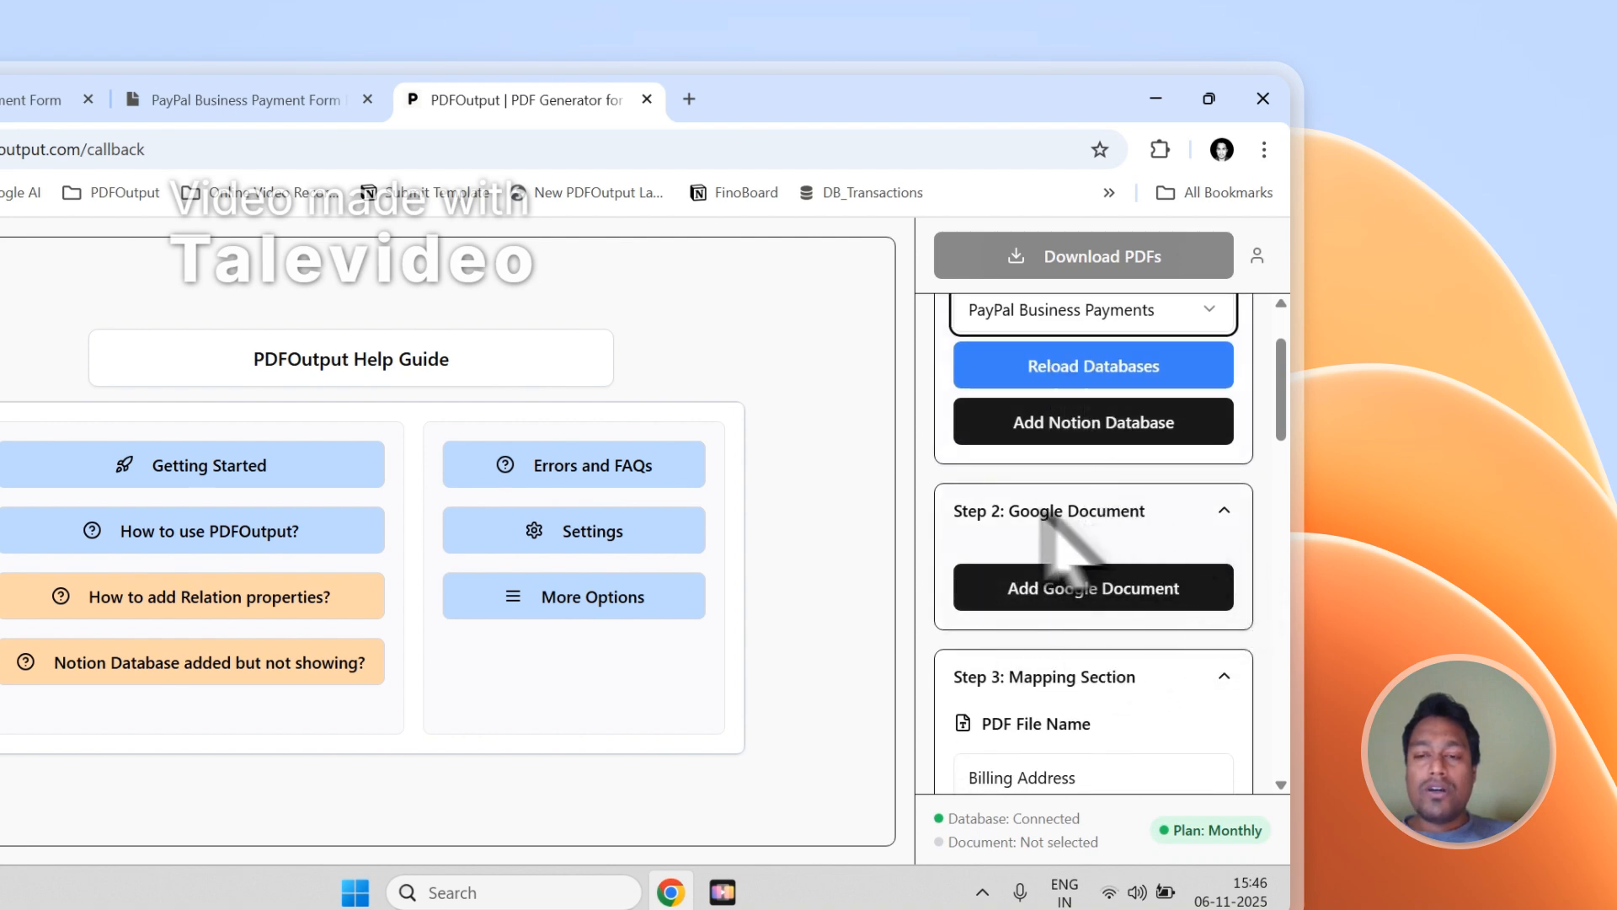
click(1048, 588)
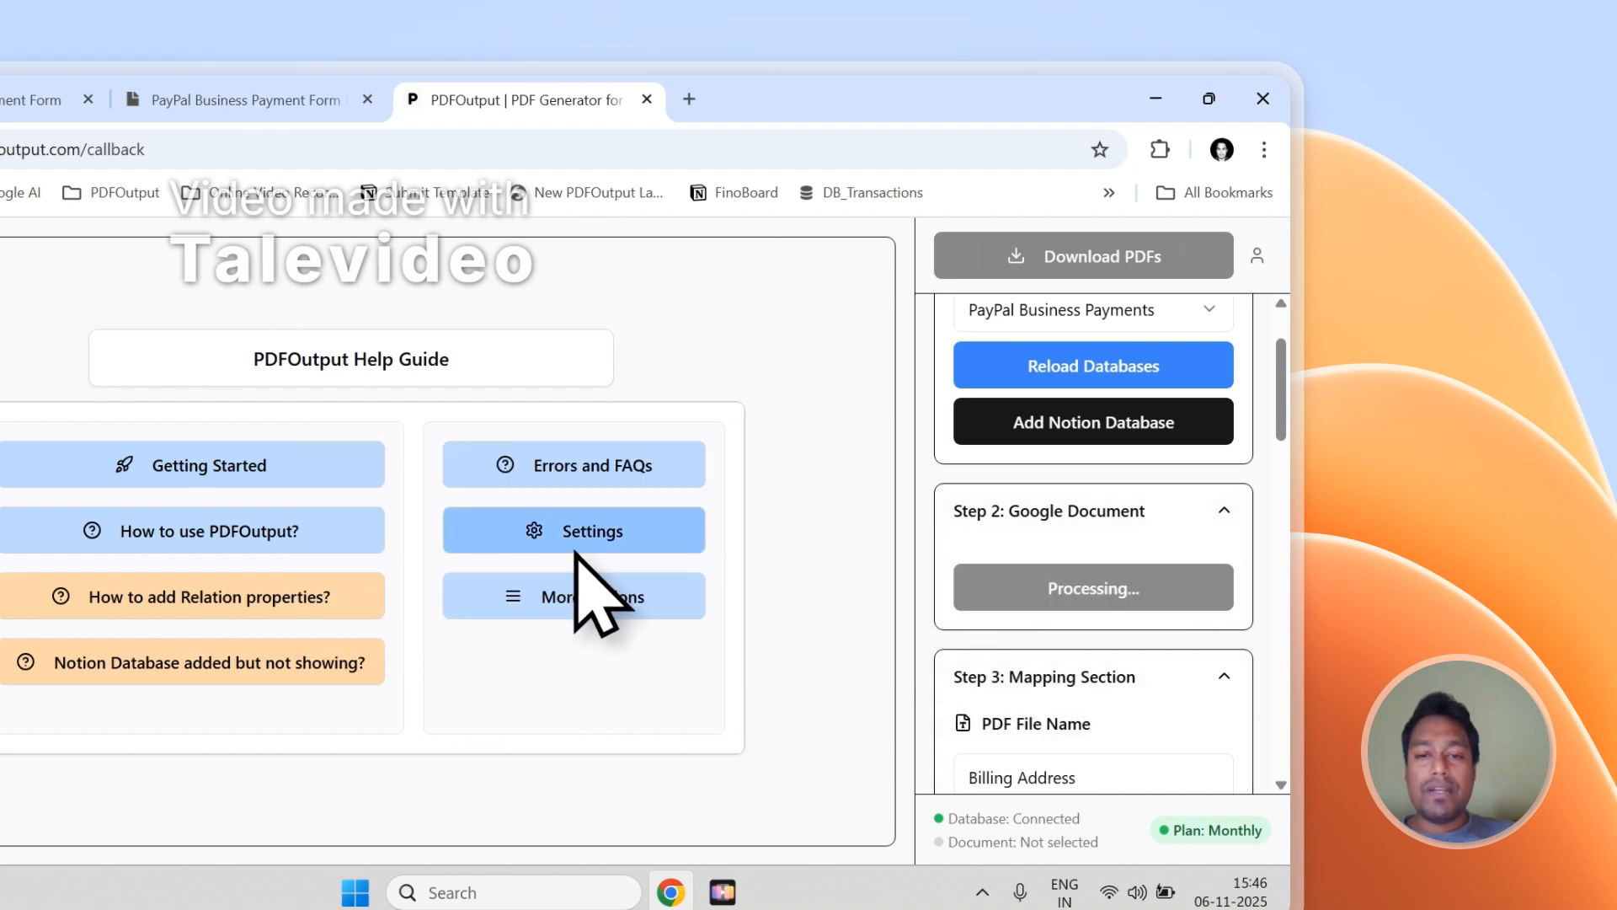
click(576, 550)
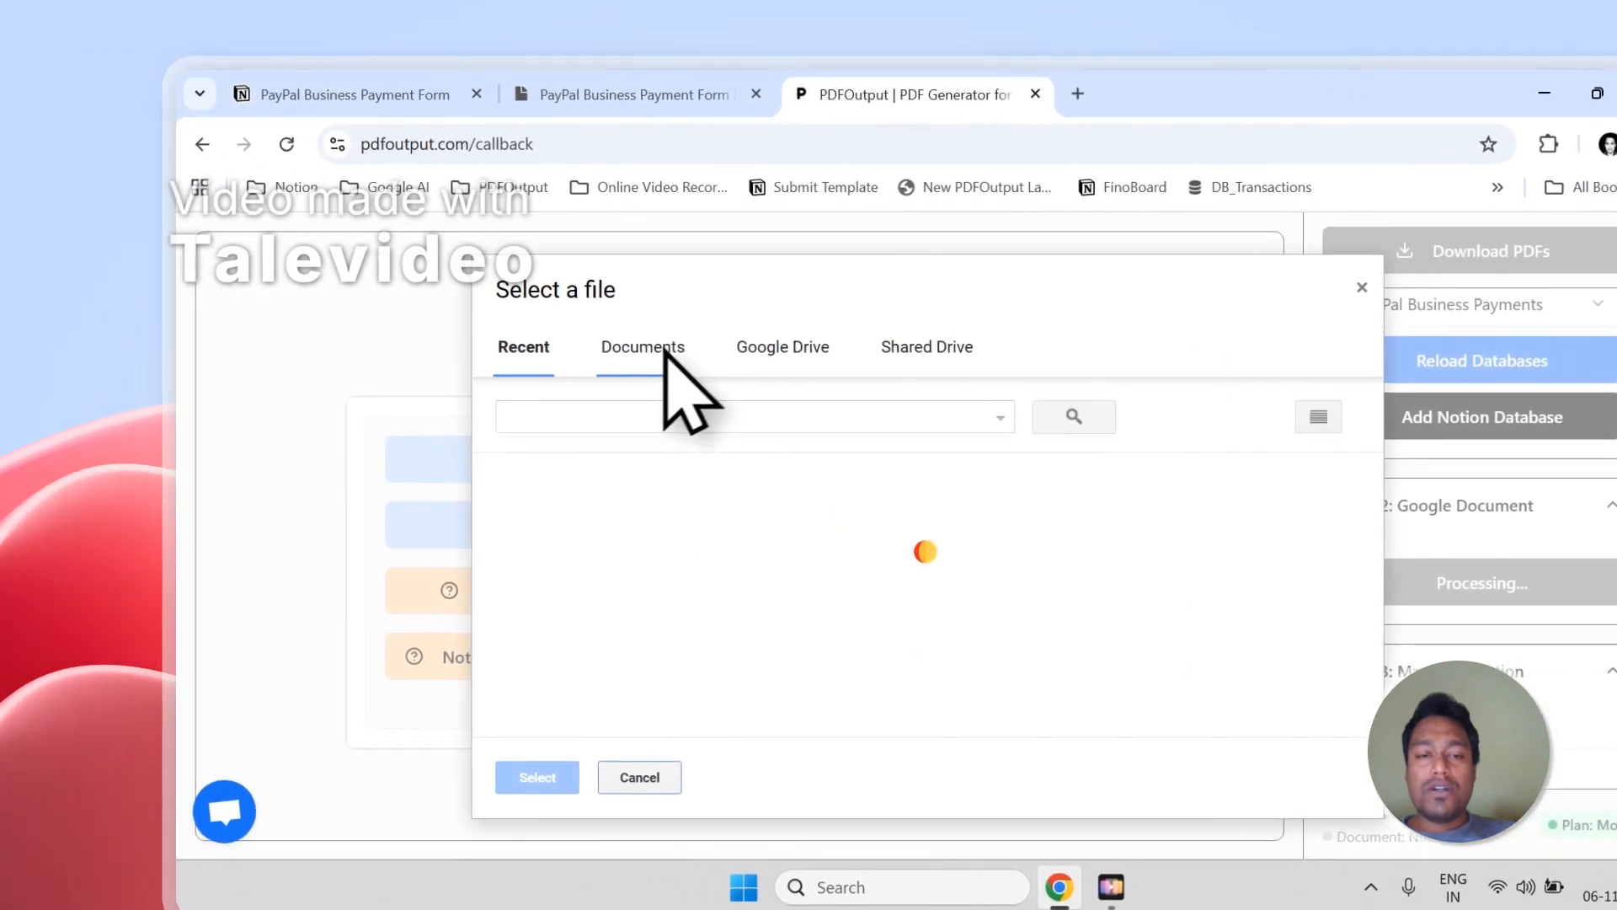
click(257, 354)
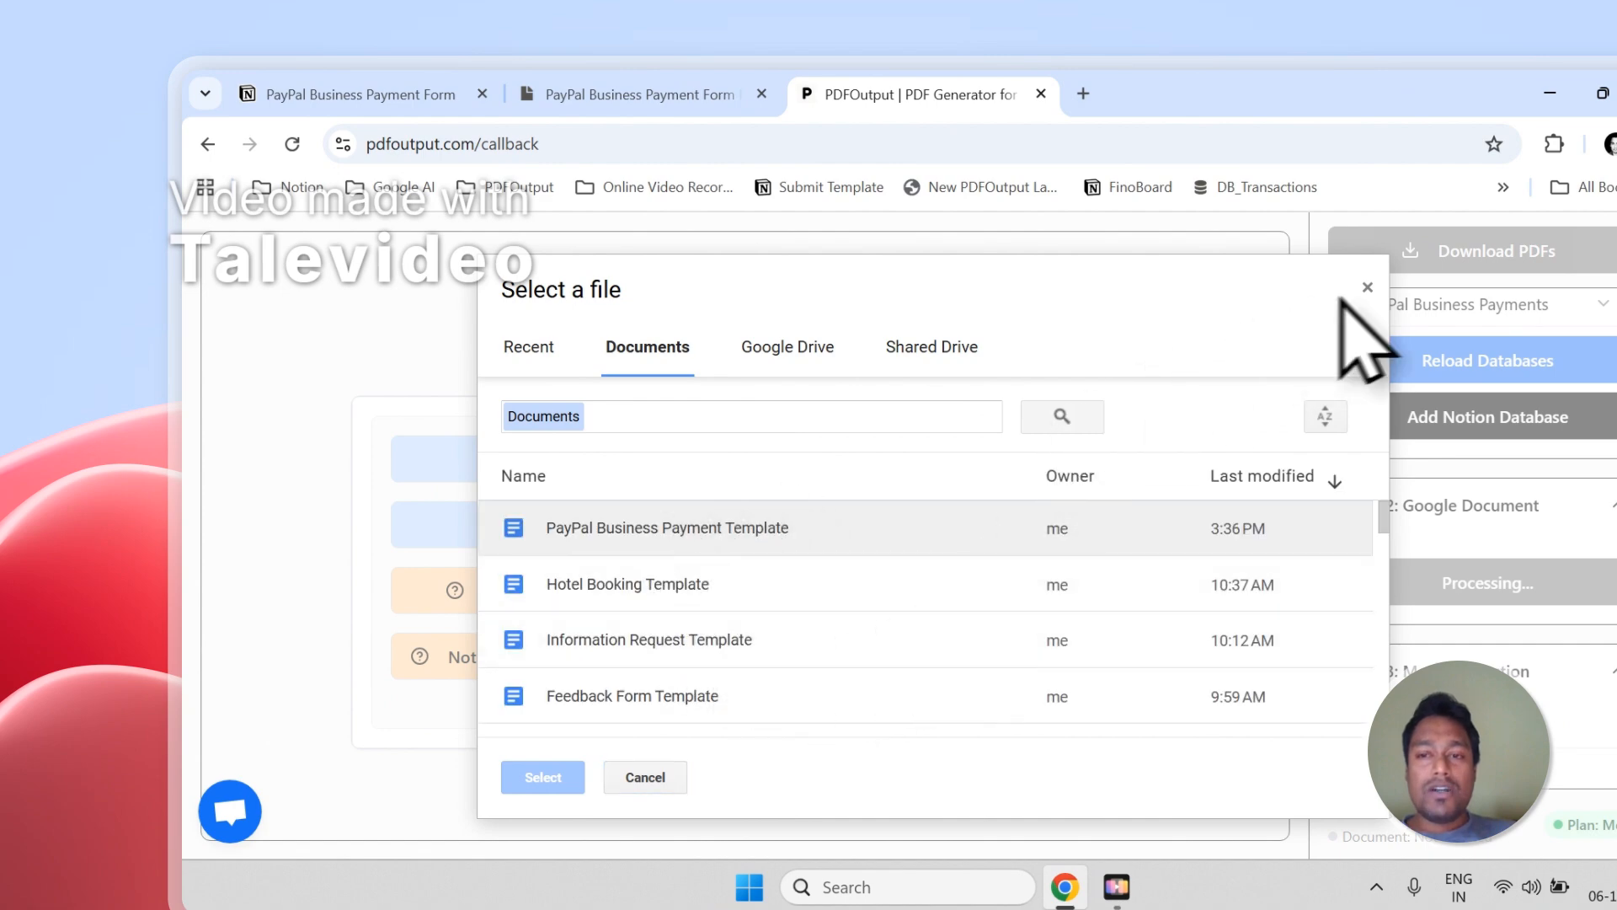
click(1367, 288)
- Add the recommended demo document as the Google Document and delete its welcome text and Placeholders heading
click(1487, 582)
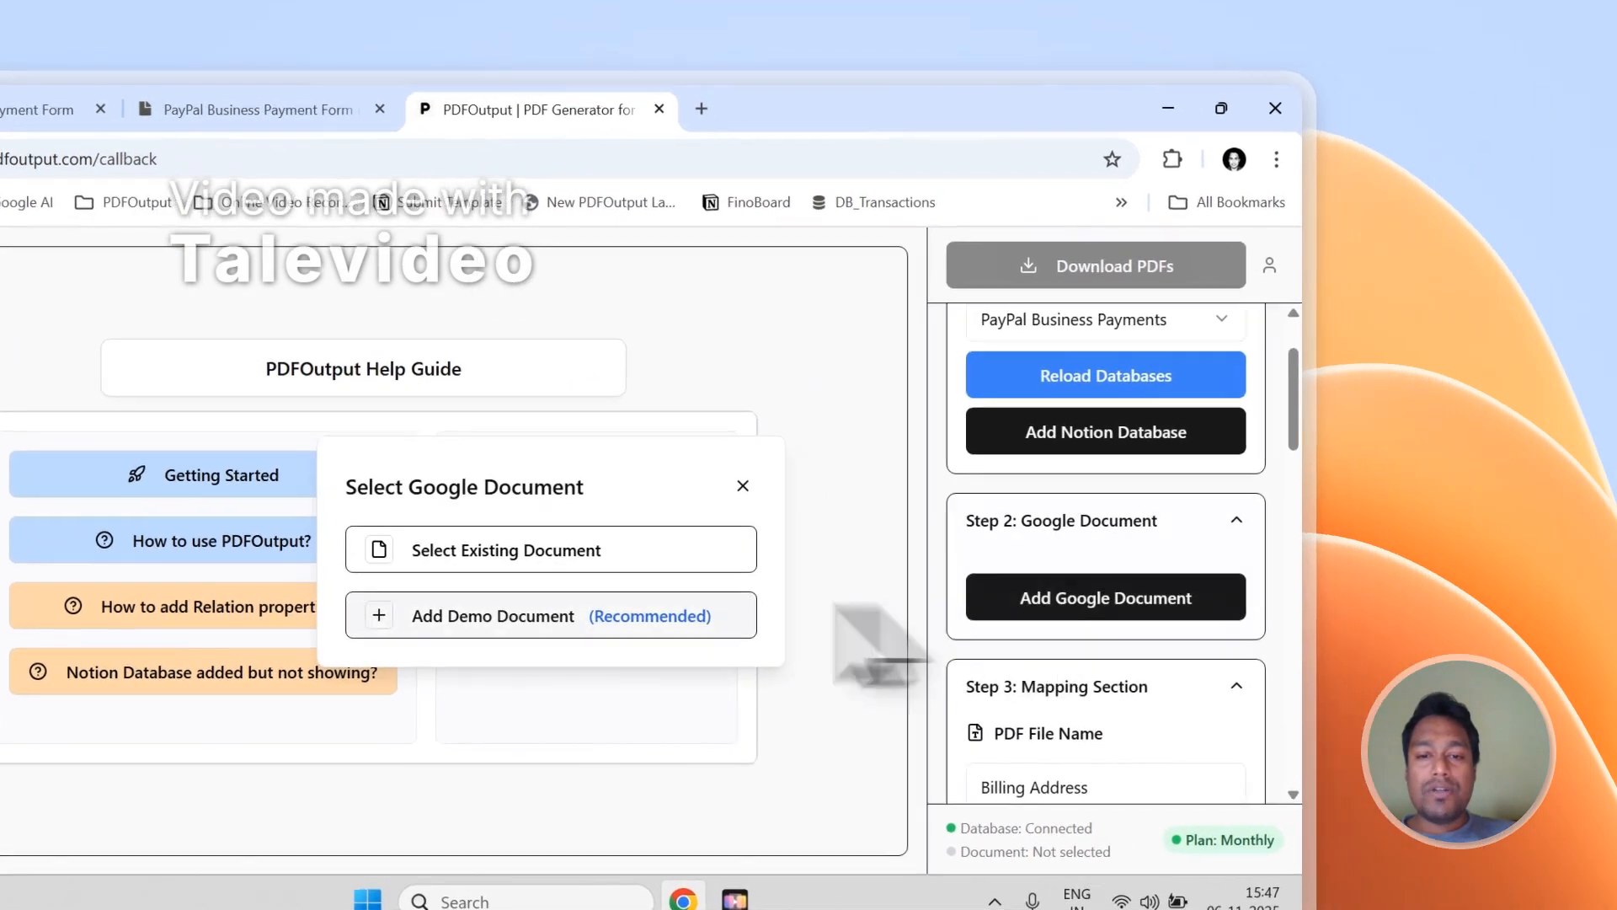
click(581, 607)
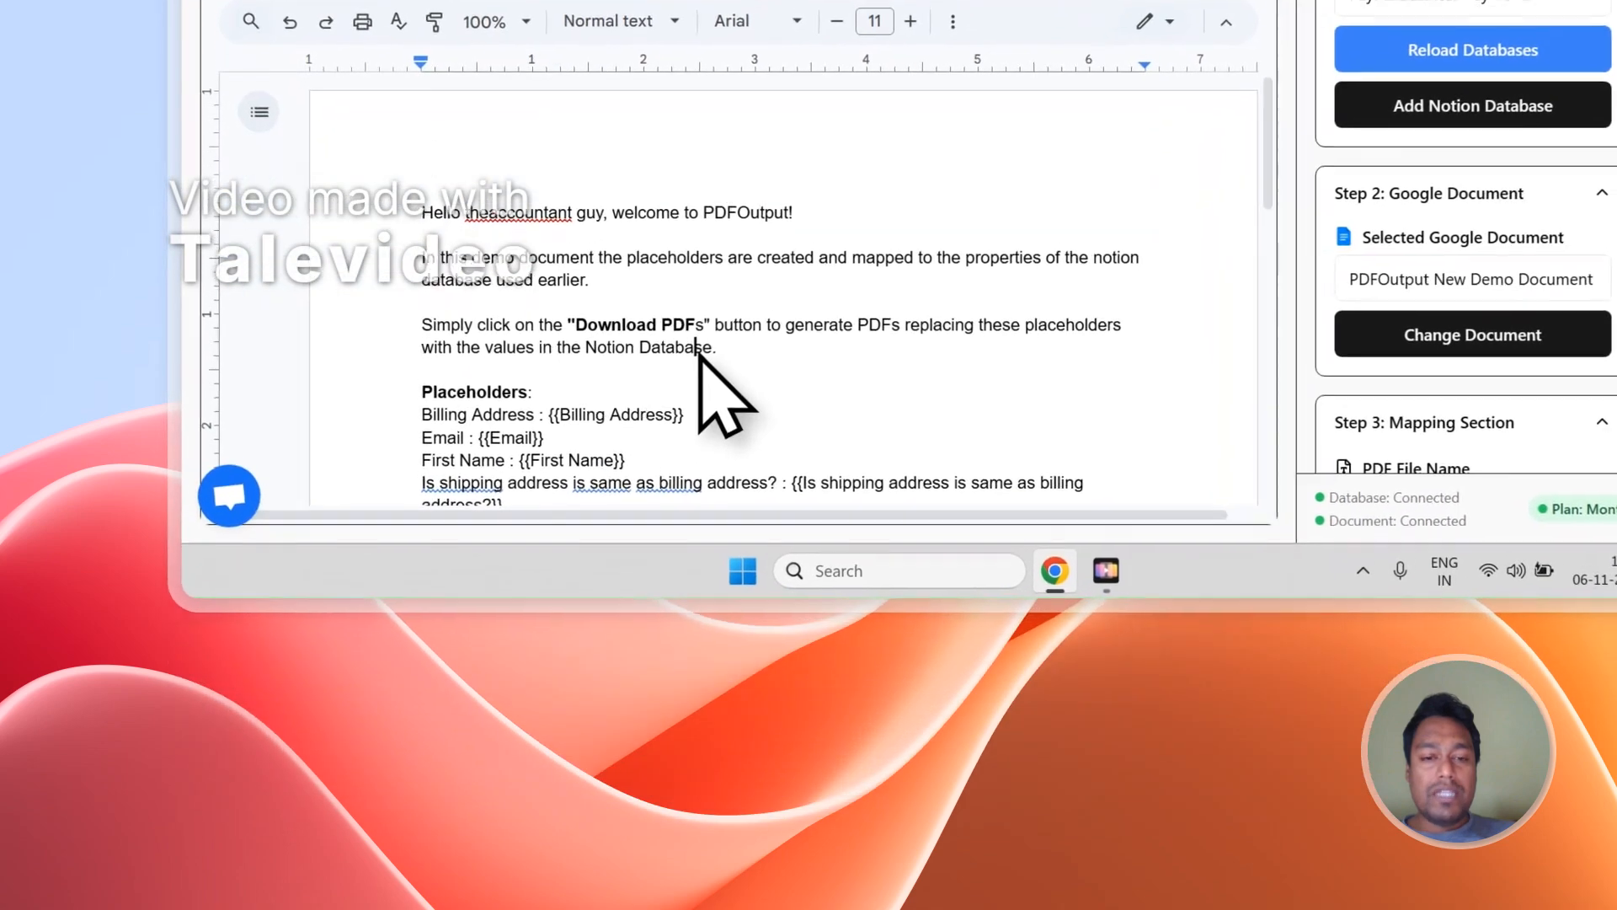
drag(722, 332, 424, 193)
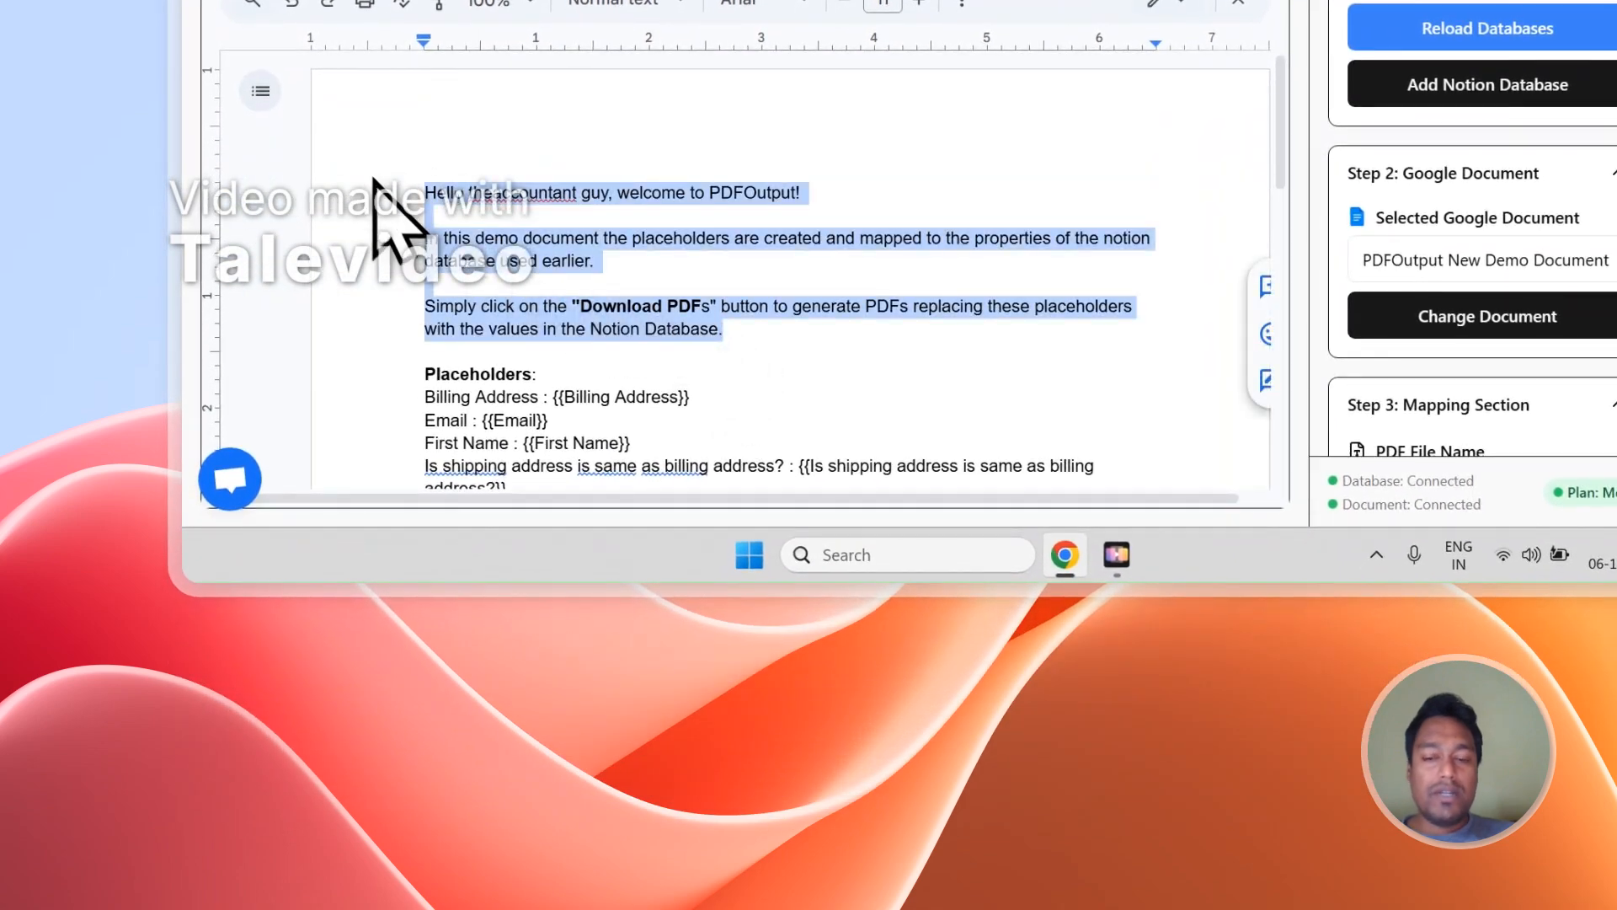
key(BackSpace)
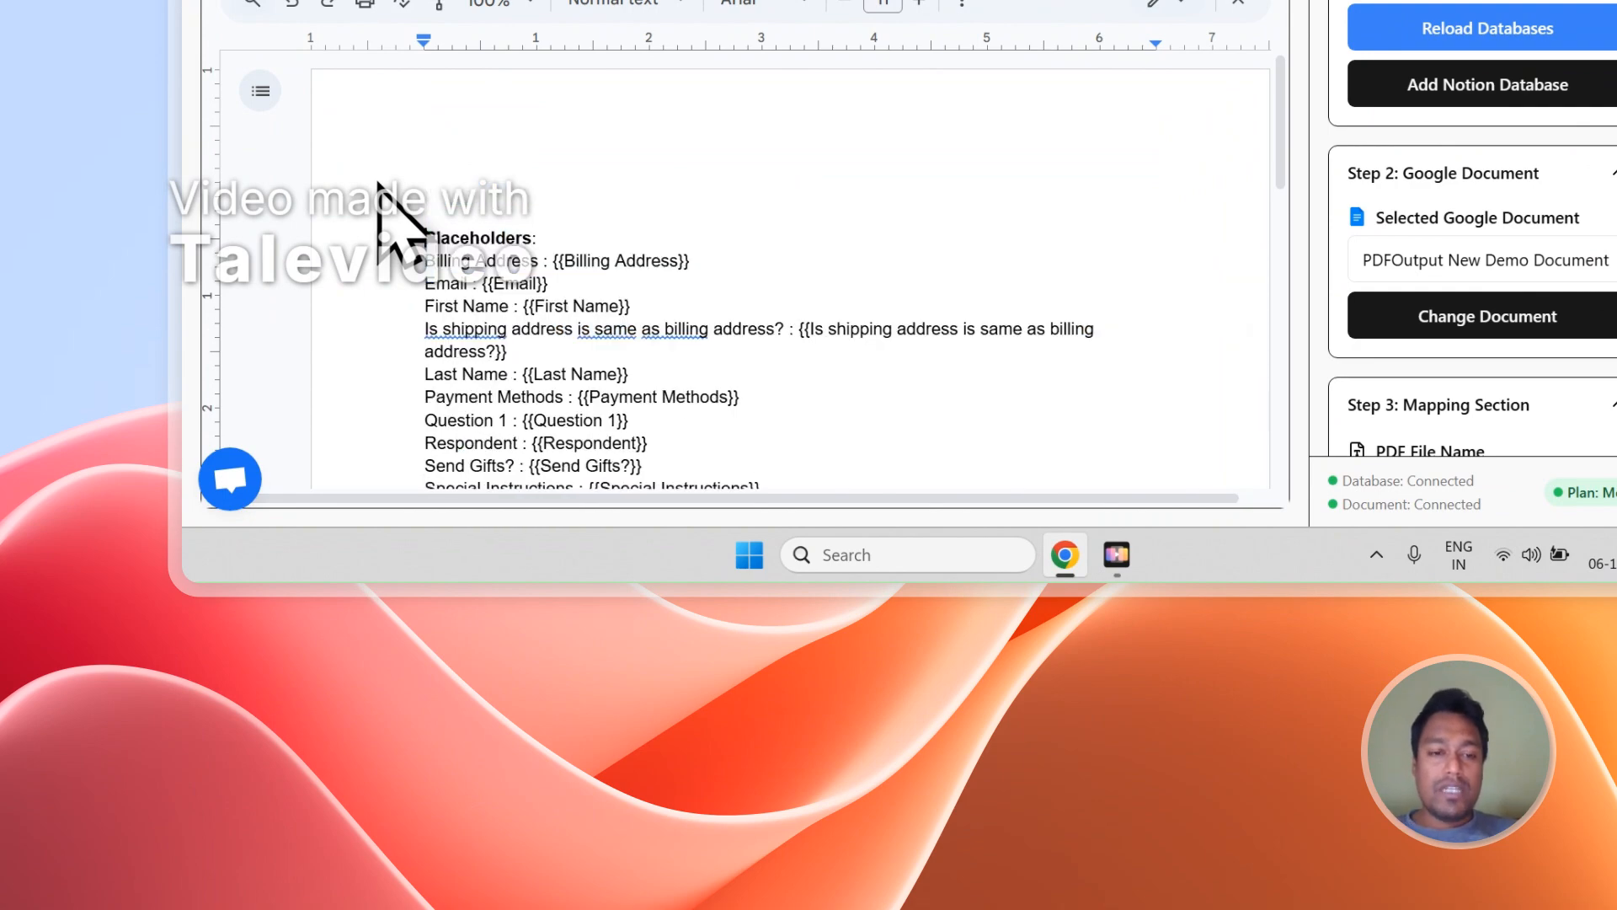
key(shift+End)
key(Delete)
key(Delete)
key(BackSpace)
key(BackSpace)
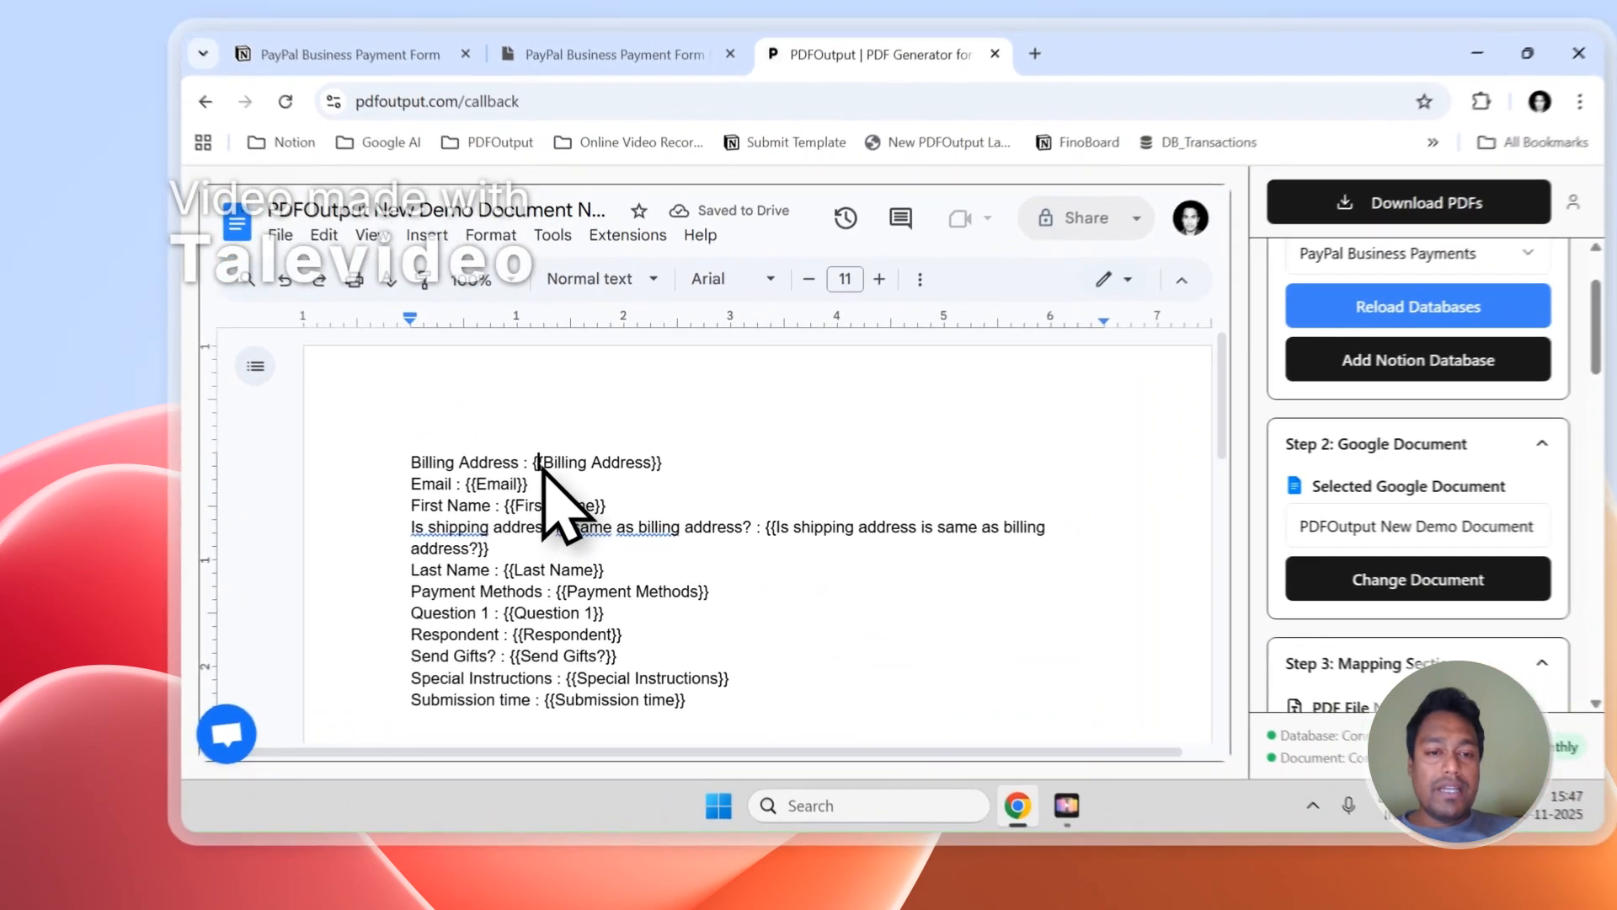
- Compare the document's Email and Question 1 placeholders with the columns on the form's responses page
drag(492, 481, 597, 482)
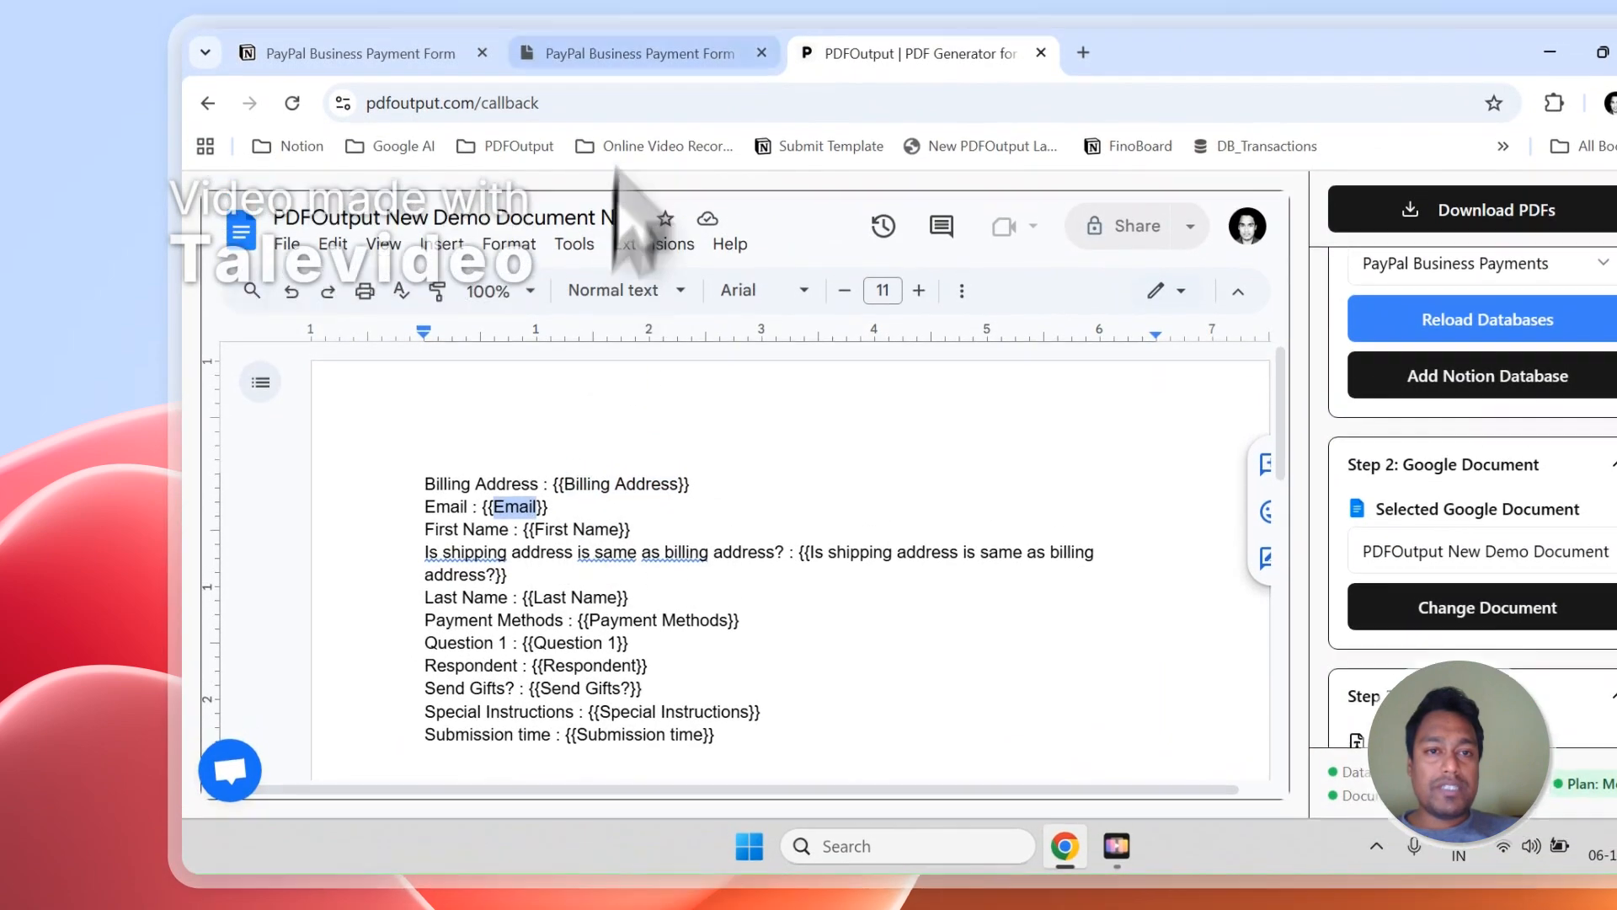
click(632, 22)
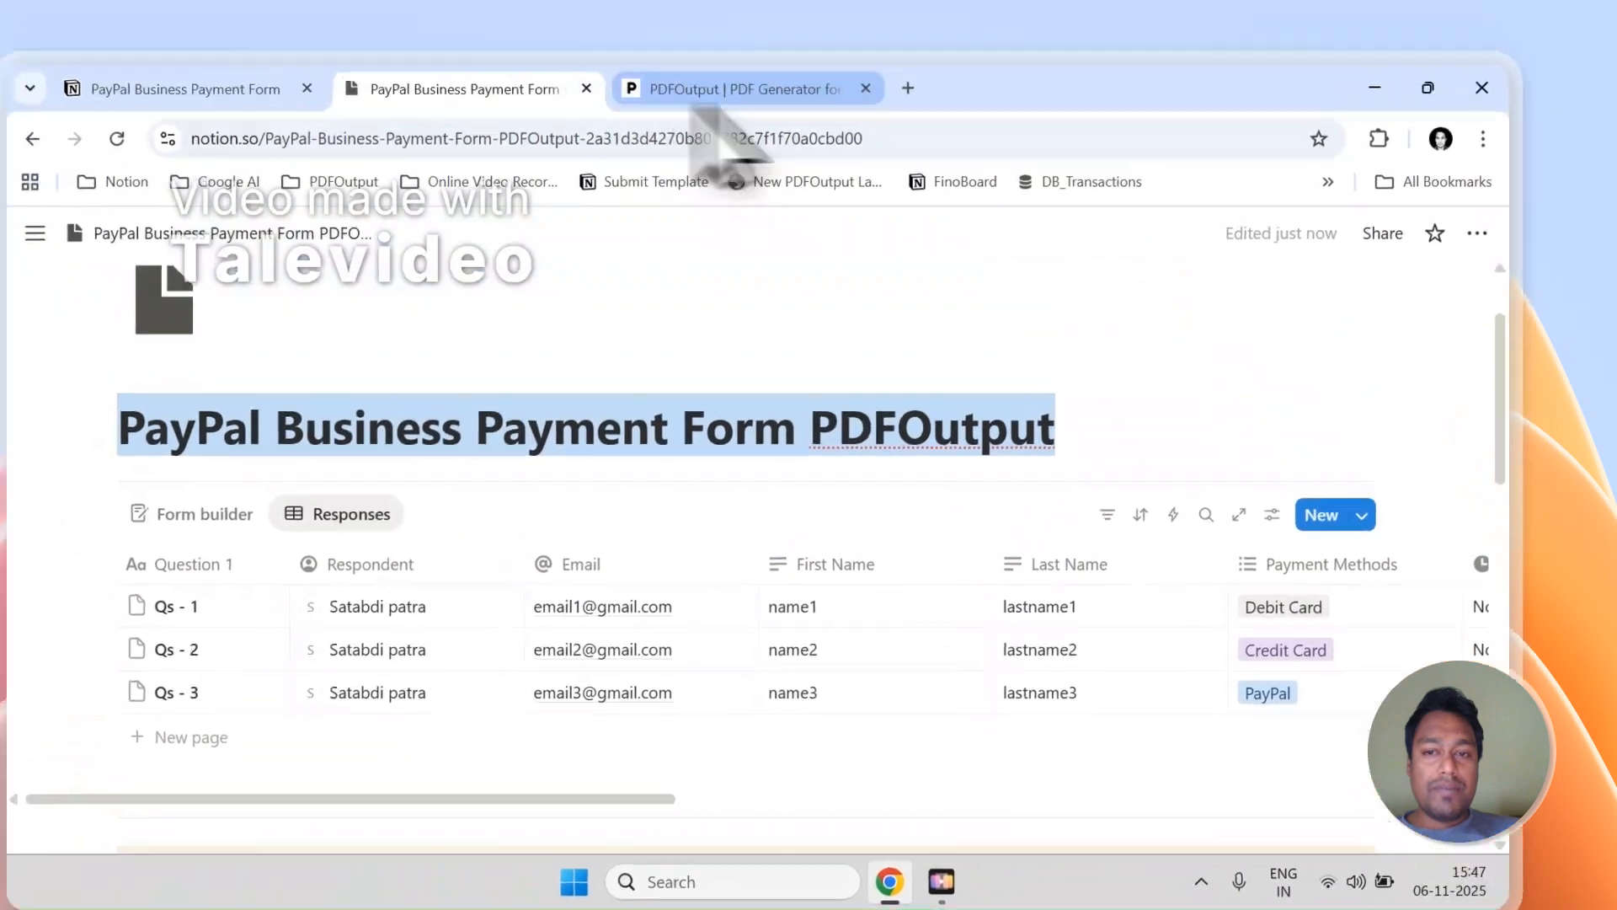
click(1002, 8)
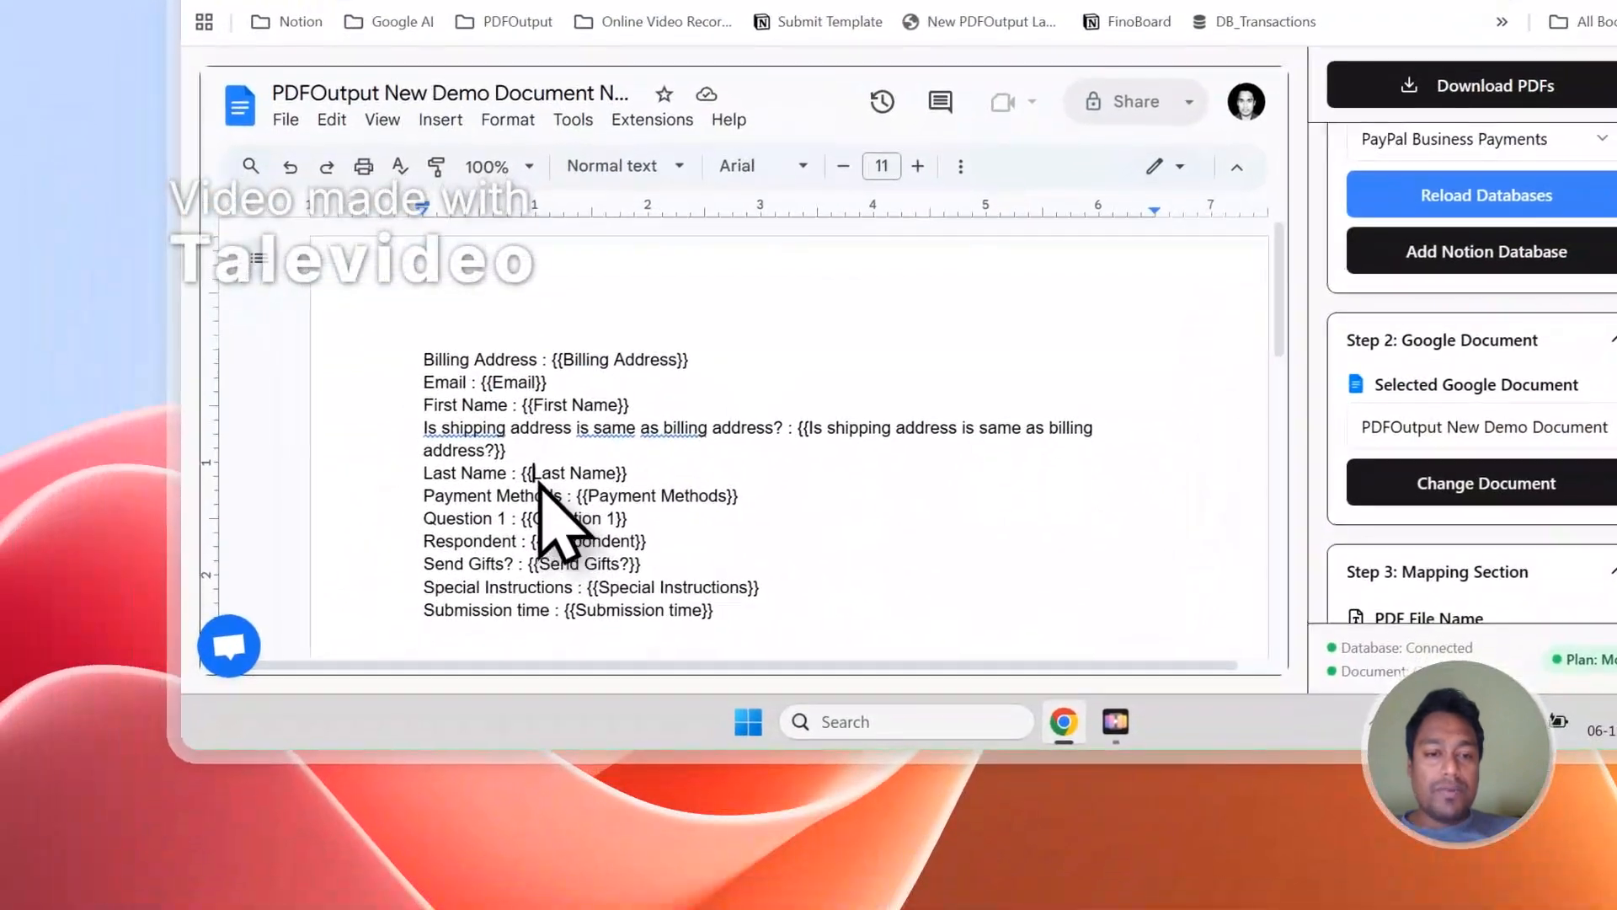
drag(421, 739, 511, 742)
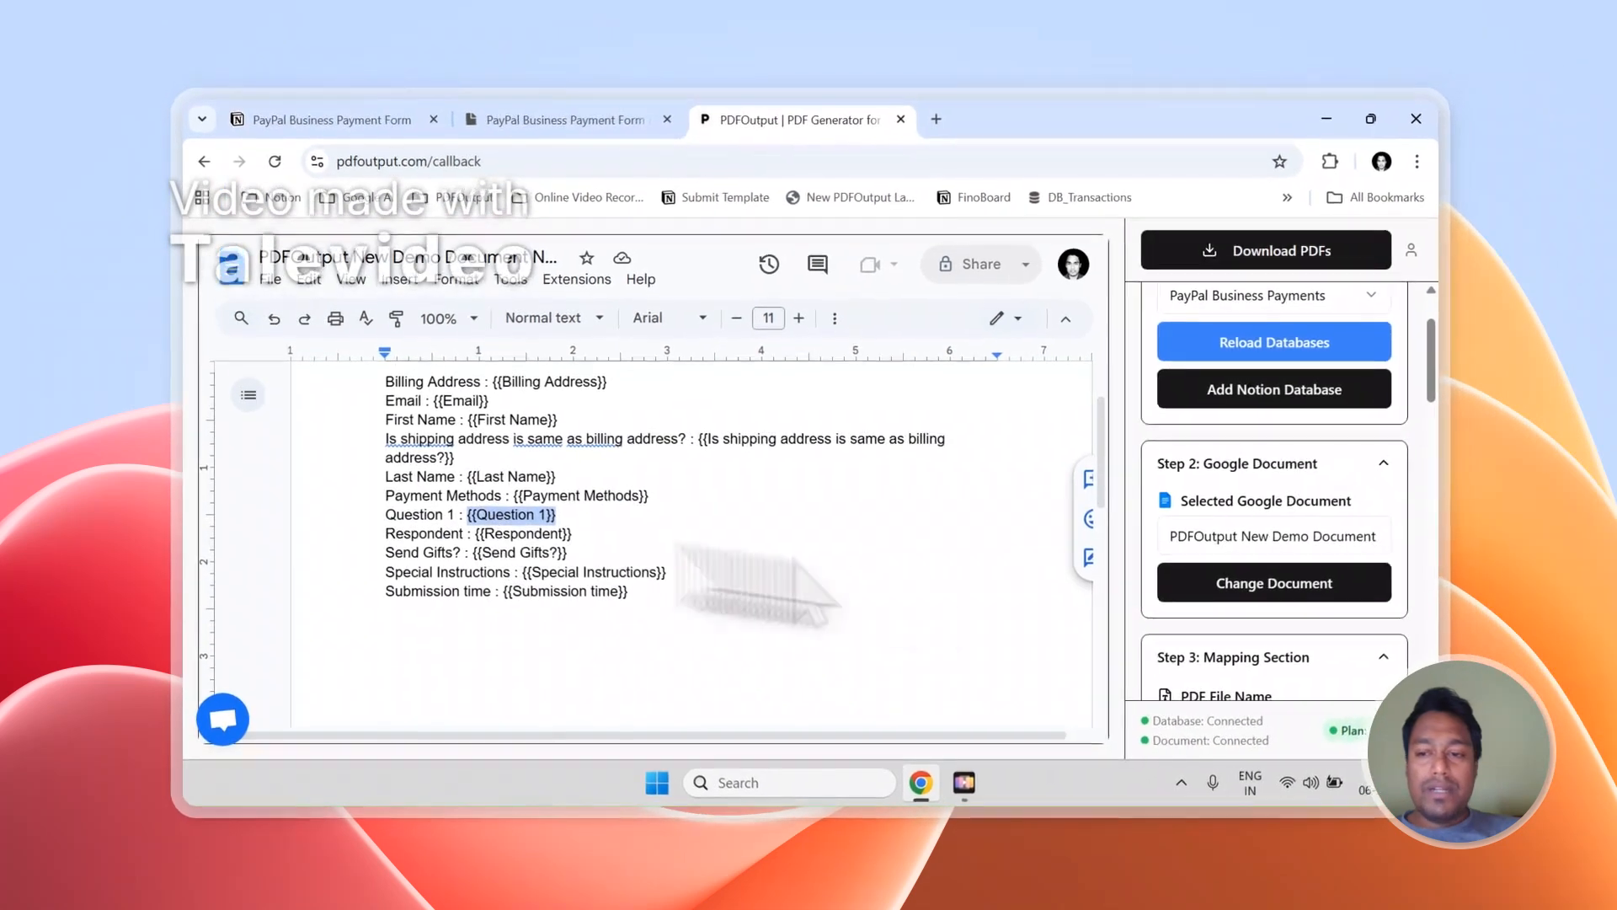
- Copy the Email property's placeholder from the mapping section and paste it below the Submission time line in the document
scroll(1585, 466, down, 10)
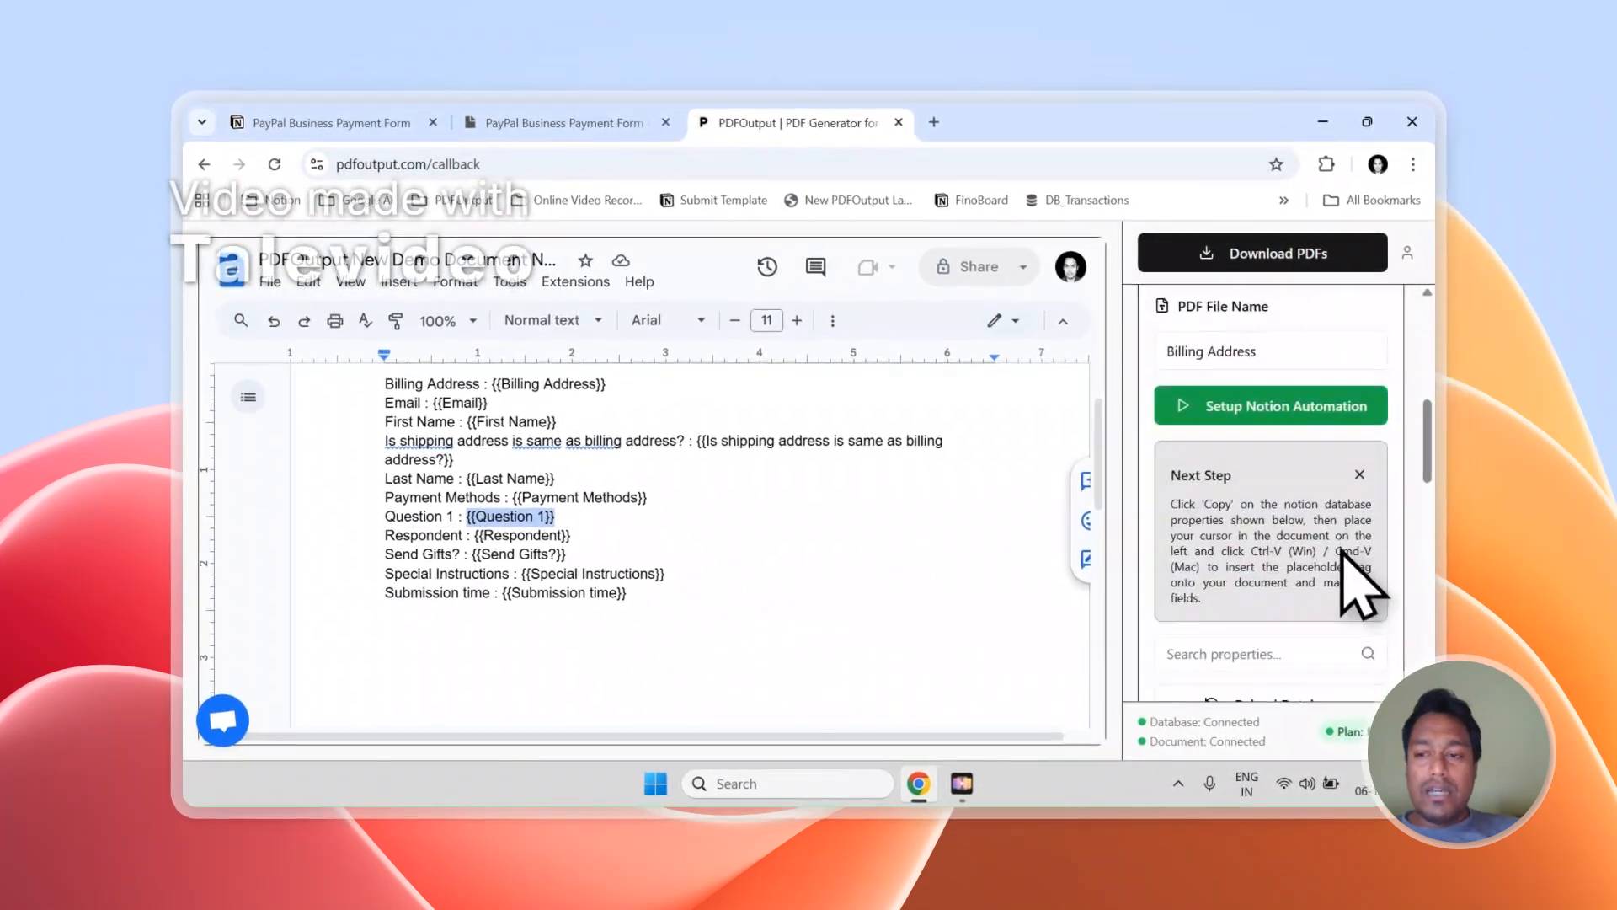
scroll(1343, 556, down, 7)
scroll(1337, 590, up, 4)
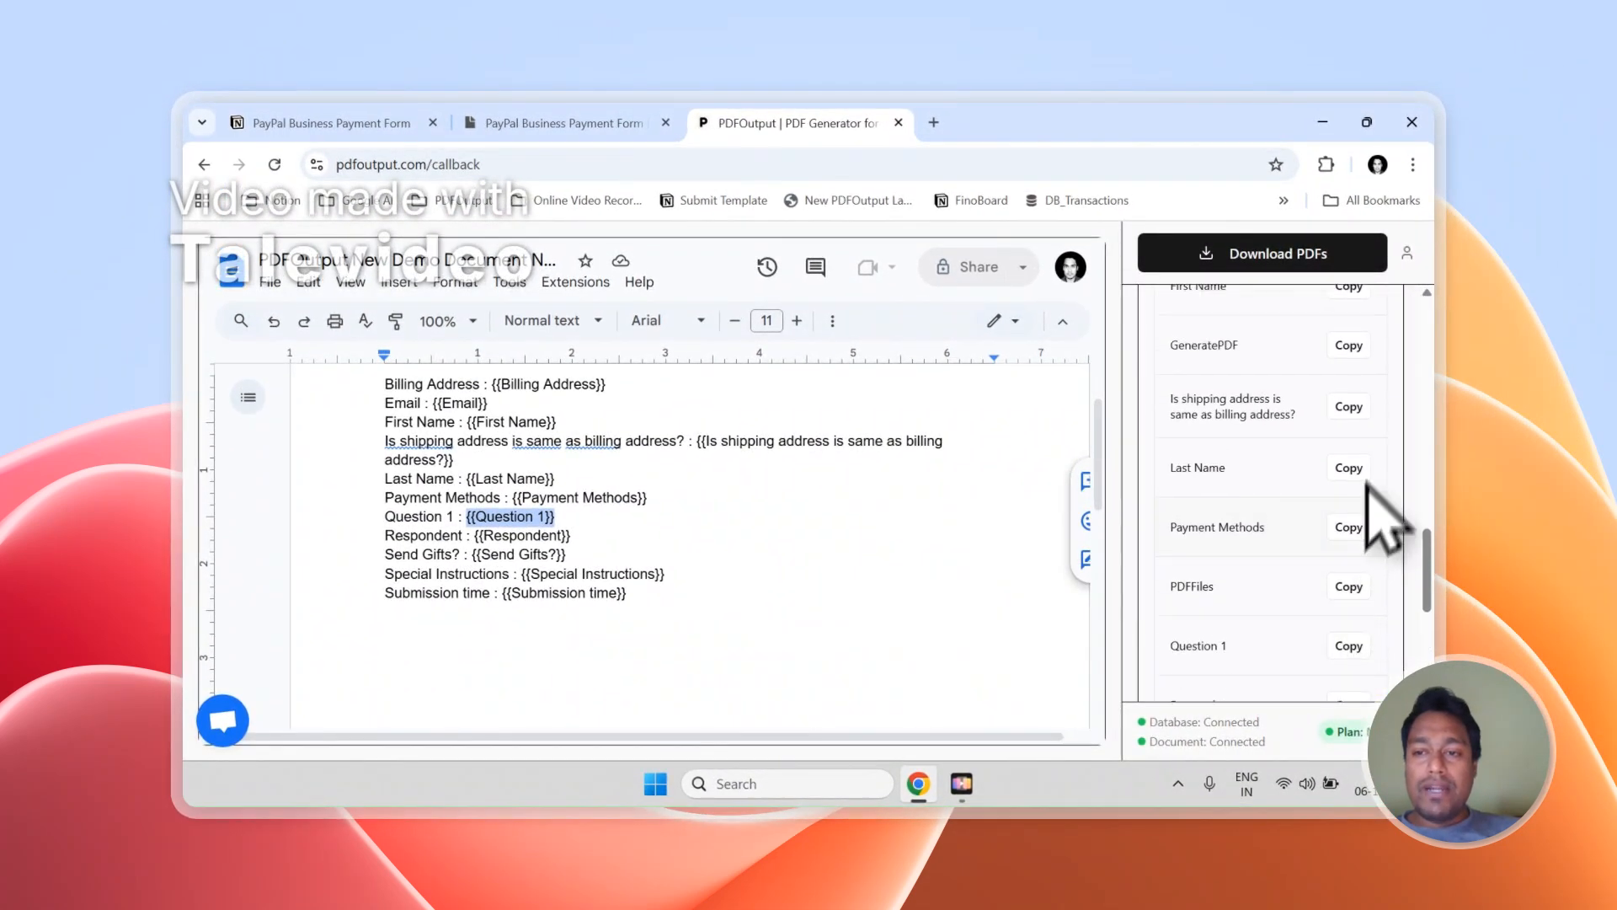
scroll(1263, 433, down, 1)
scroll(1246, 455, up, 4)
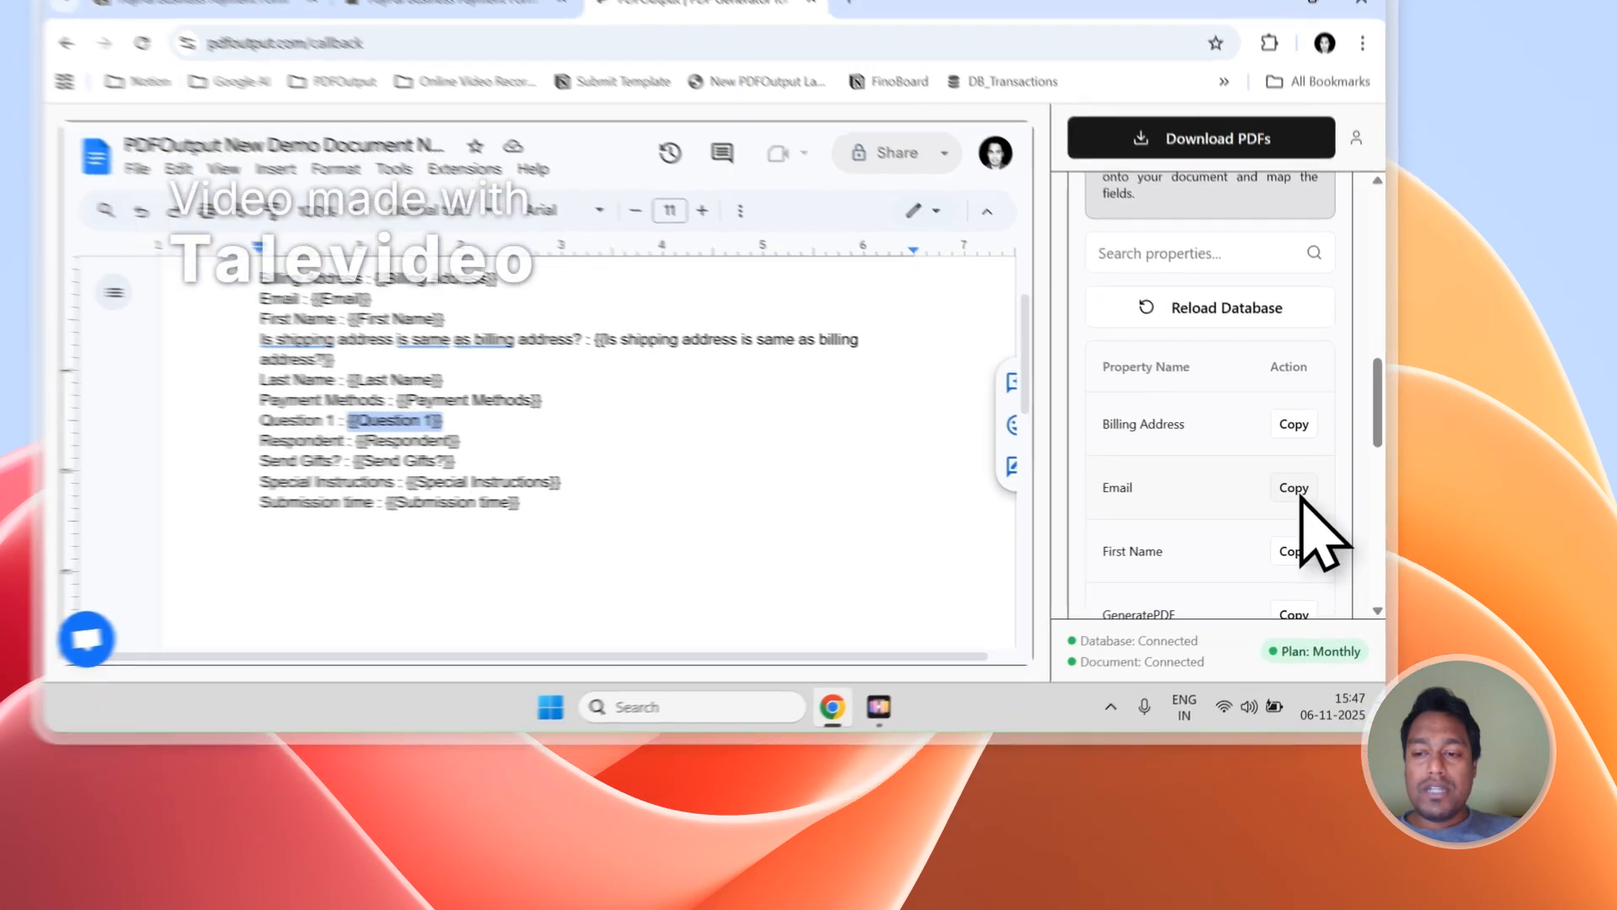
click(1348, 579)
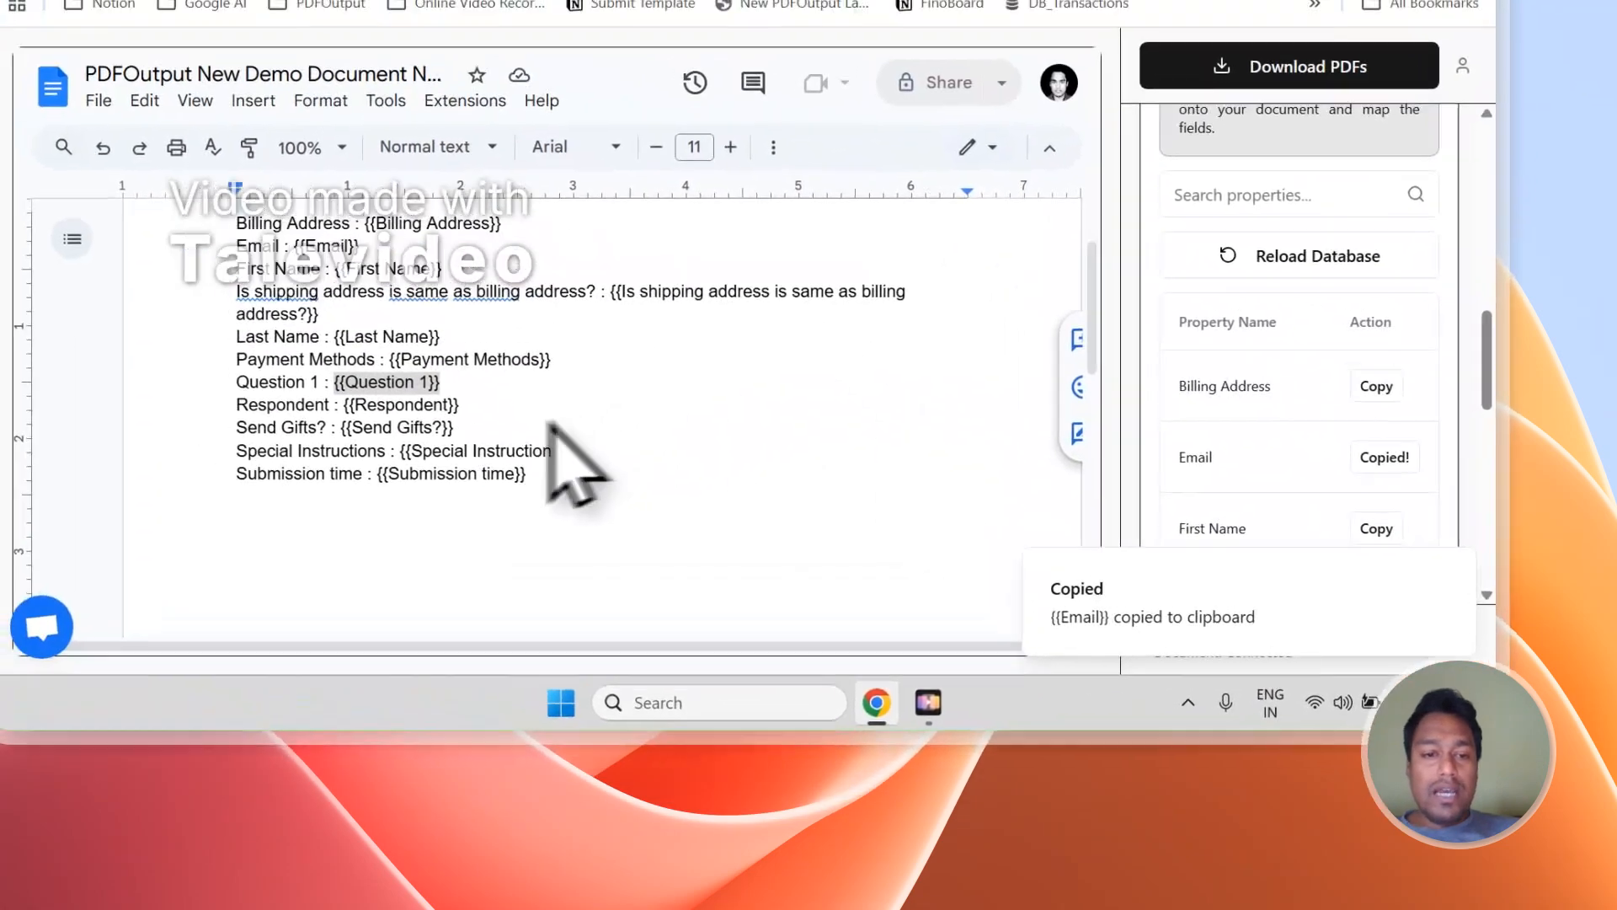
click(537, 471)
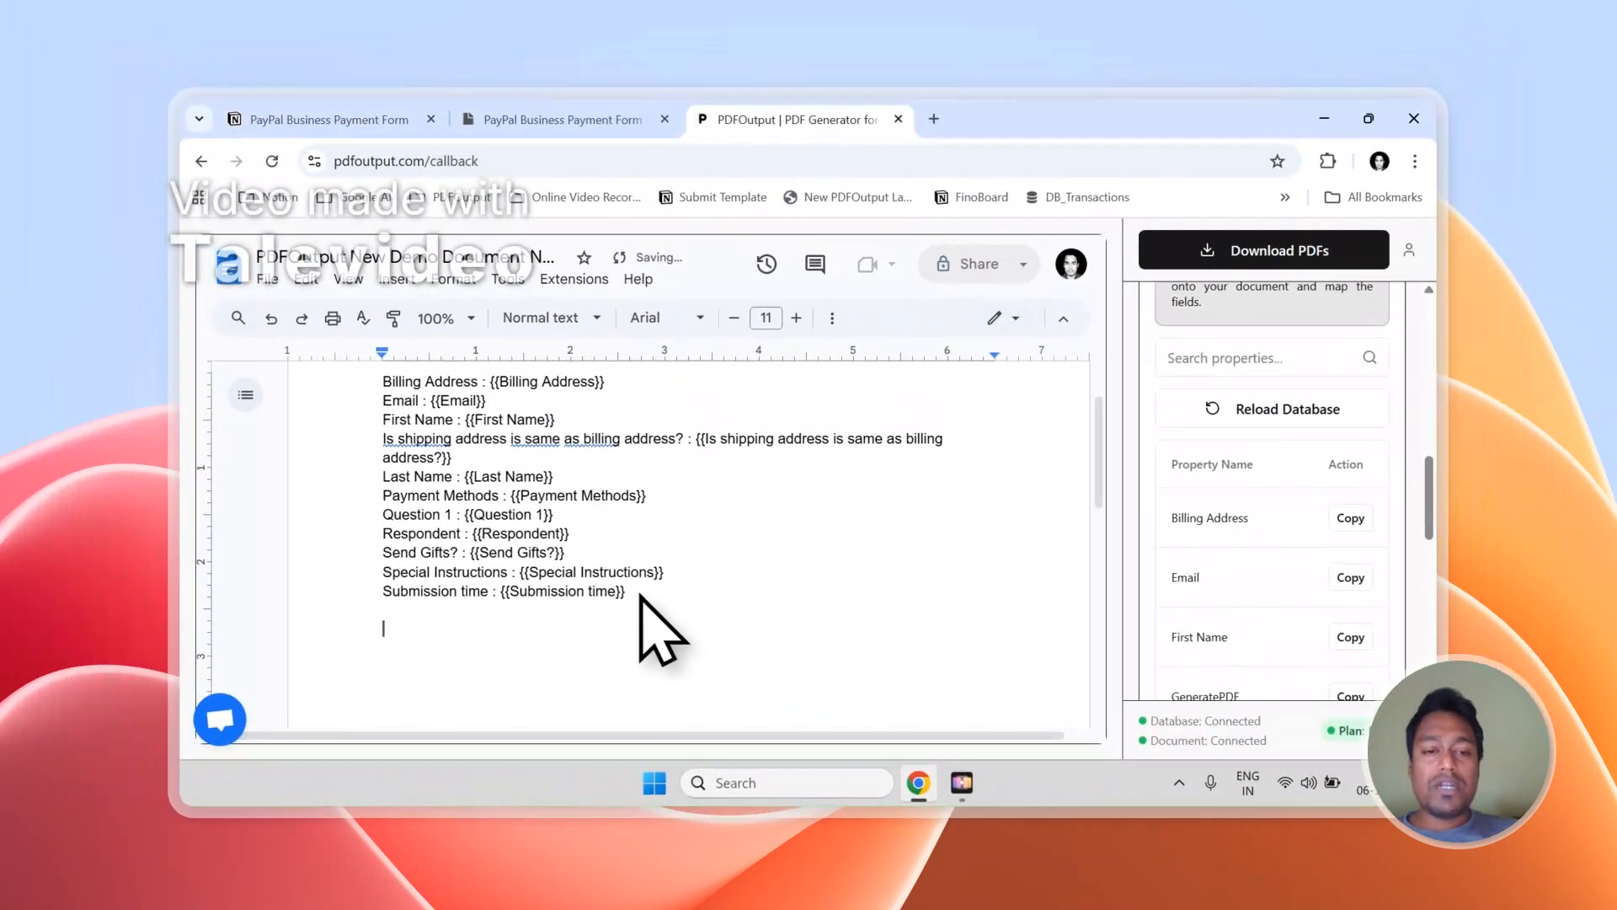
scroll(1181, 563, up, 4)
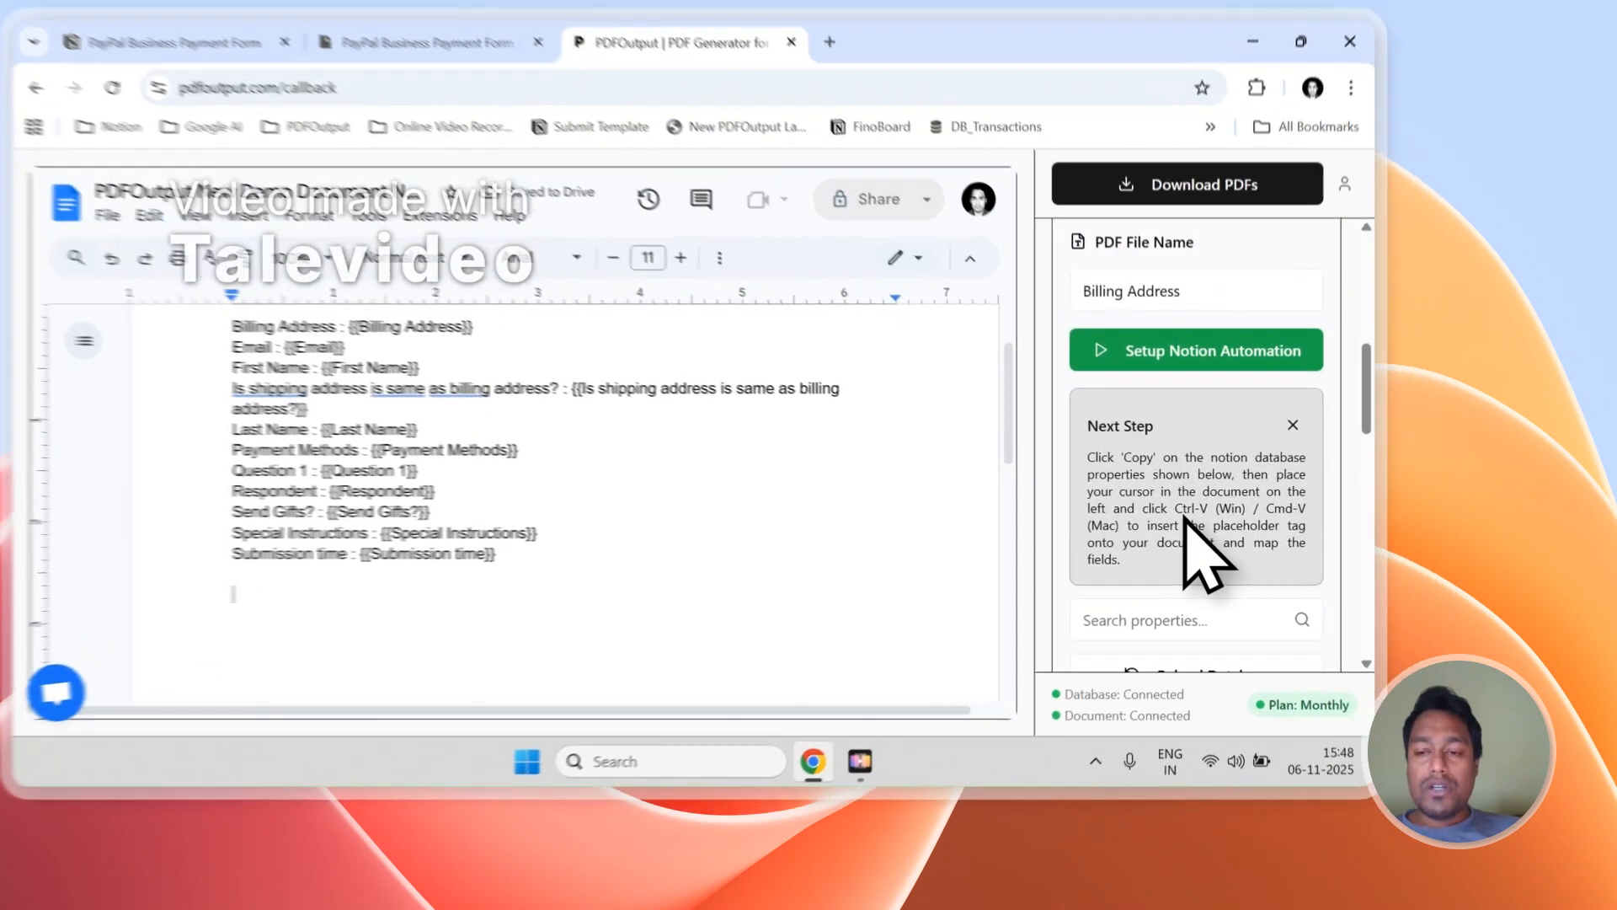
drag(1257, 551, 1270, 582)
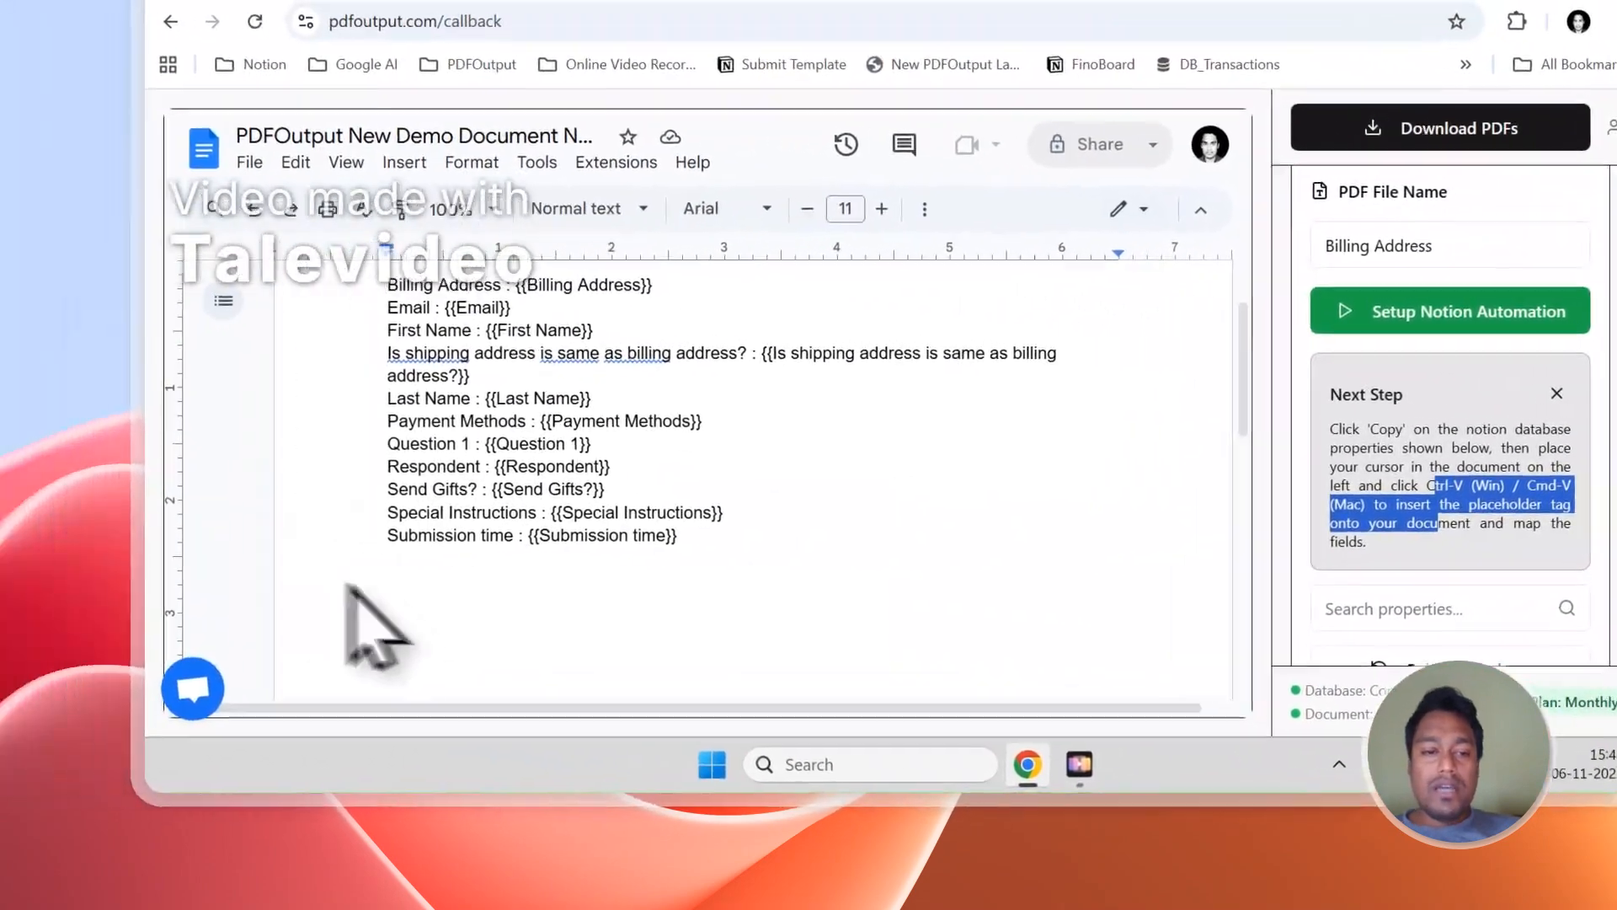
click(425, 583)
key(ctrl+v)
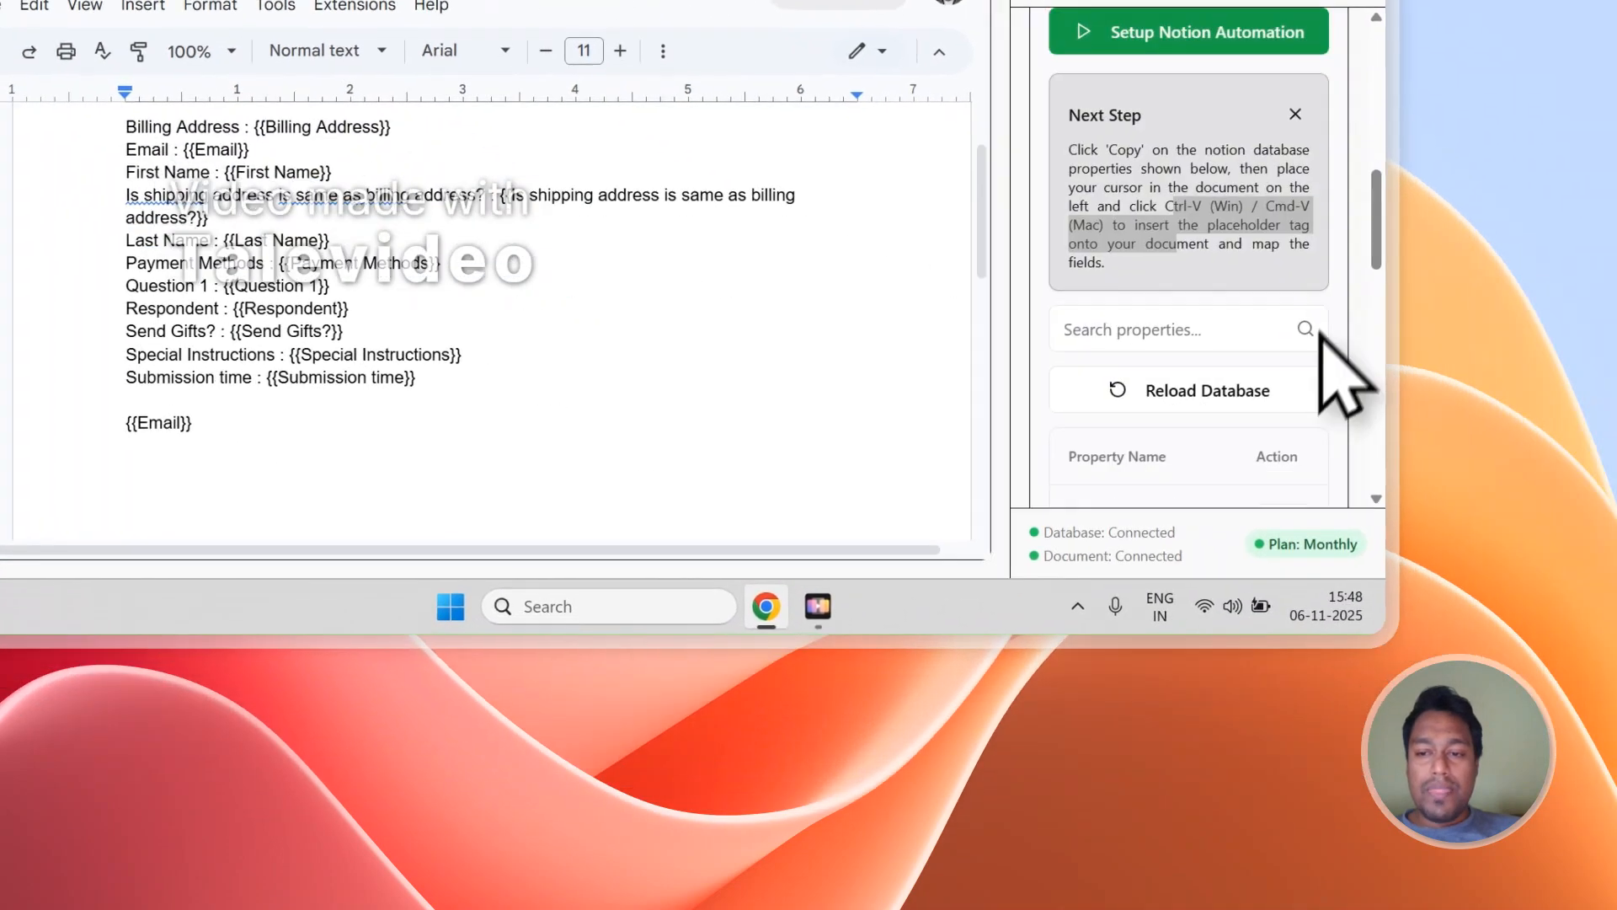
- Copy the Last Name property's placeholder and paste it below the added {{Email}} placeholder
scroll(1569, 465, down, 5)
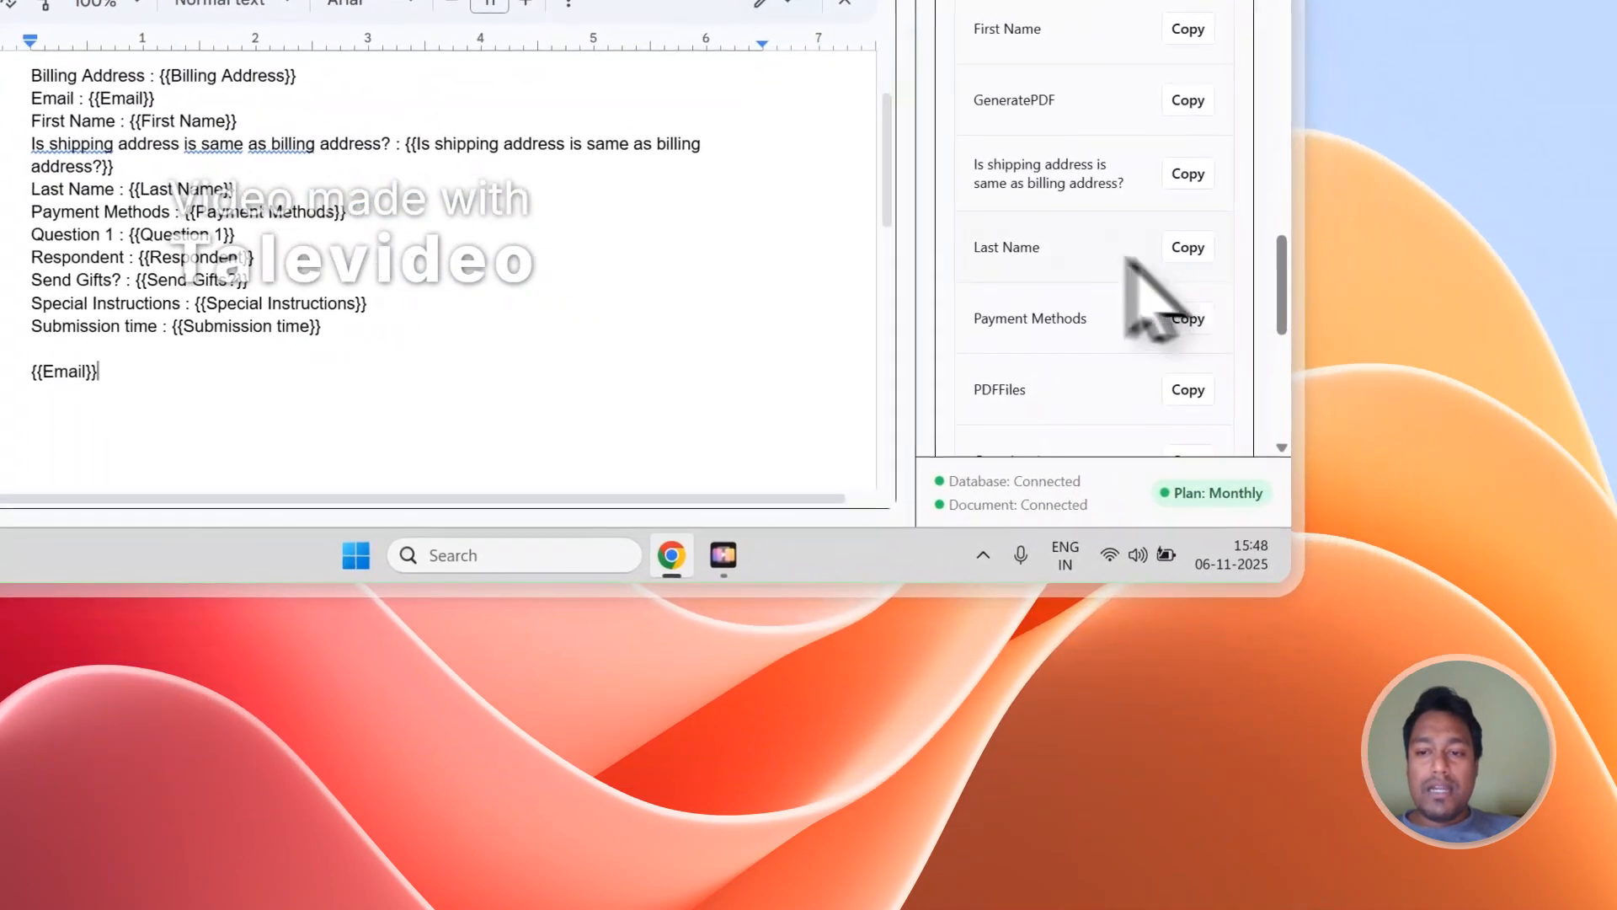
click(1187, 247)
key(Return)
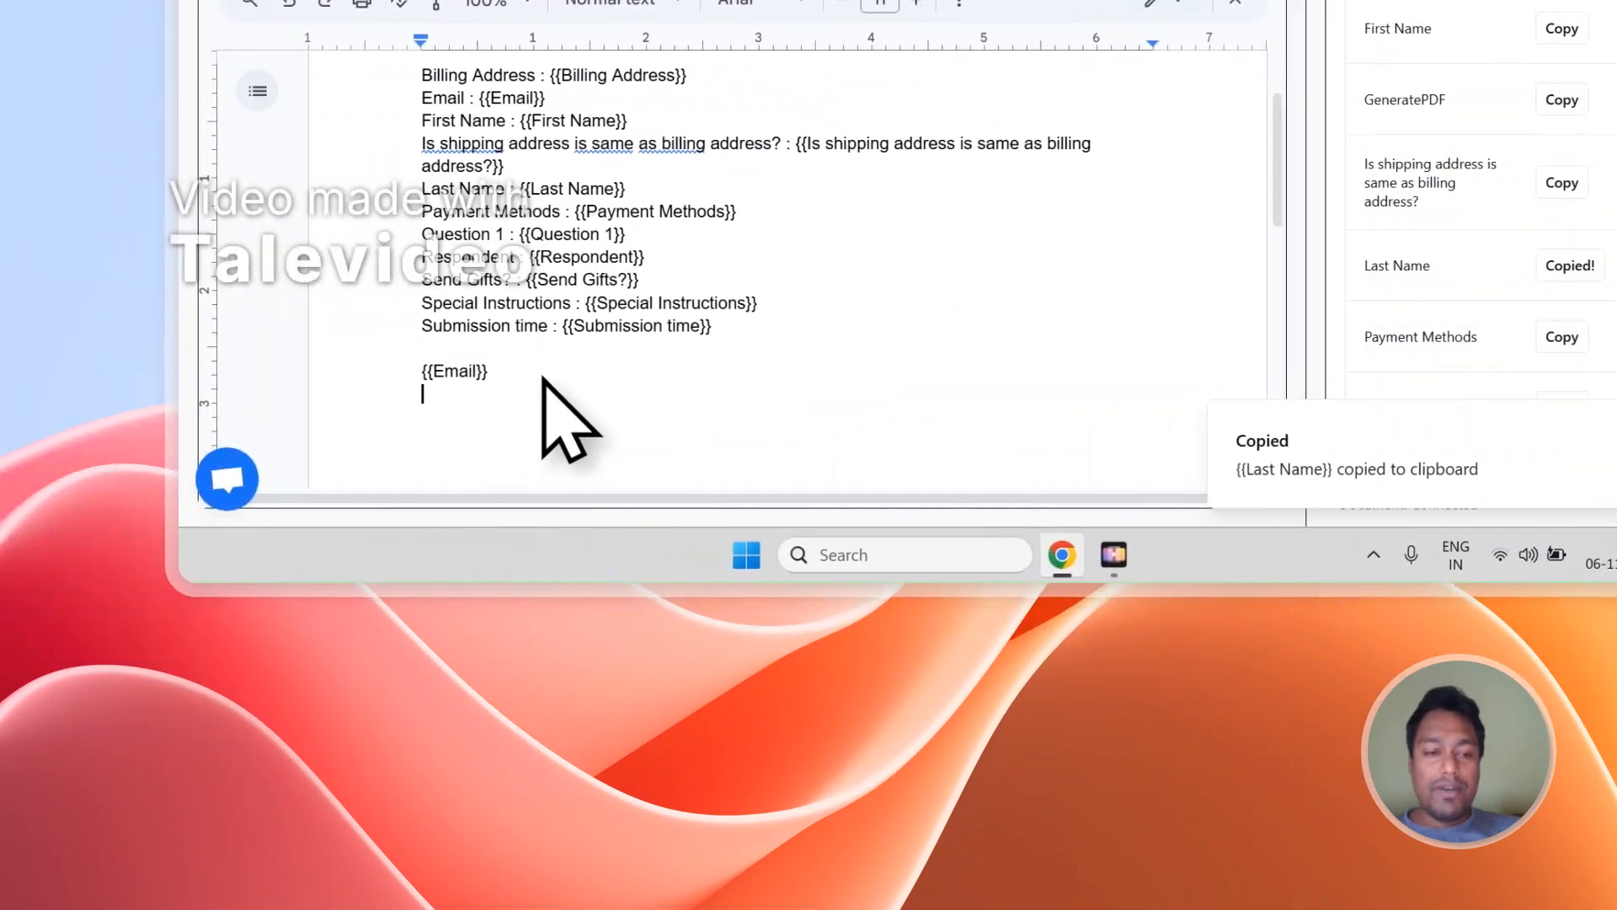
key(ctrl+v)
- Delete the extra {{Email}} and {{Last Name}} placeholders below the Submission time line in the document
key(shift+Up)
key(shift+Up)
key(shift+Up)
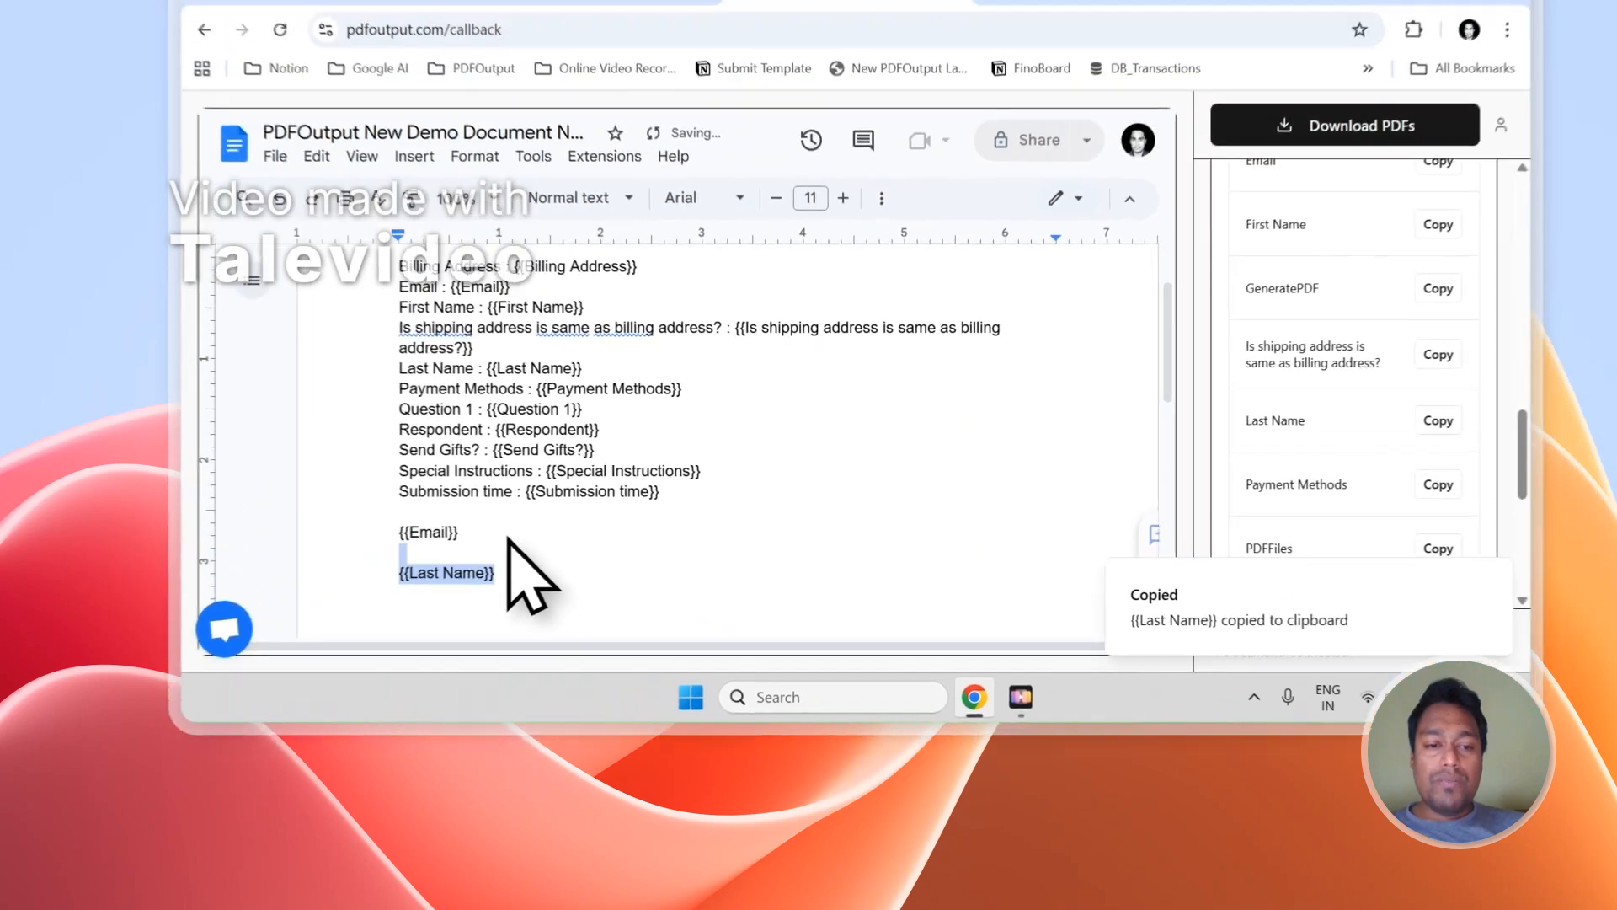
key(BackSpace)
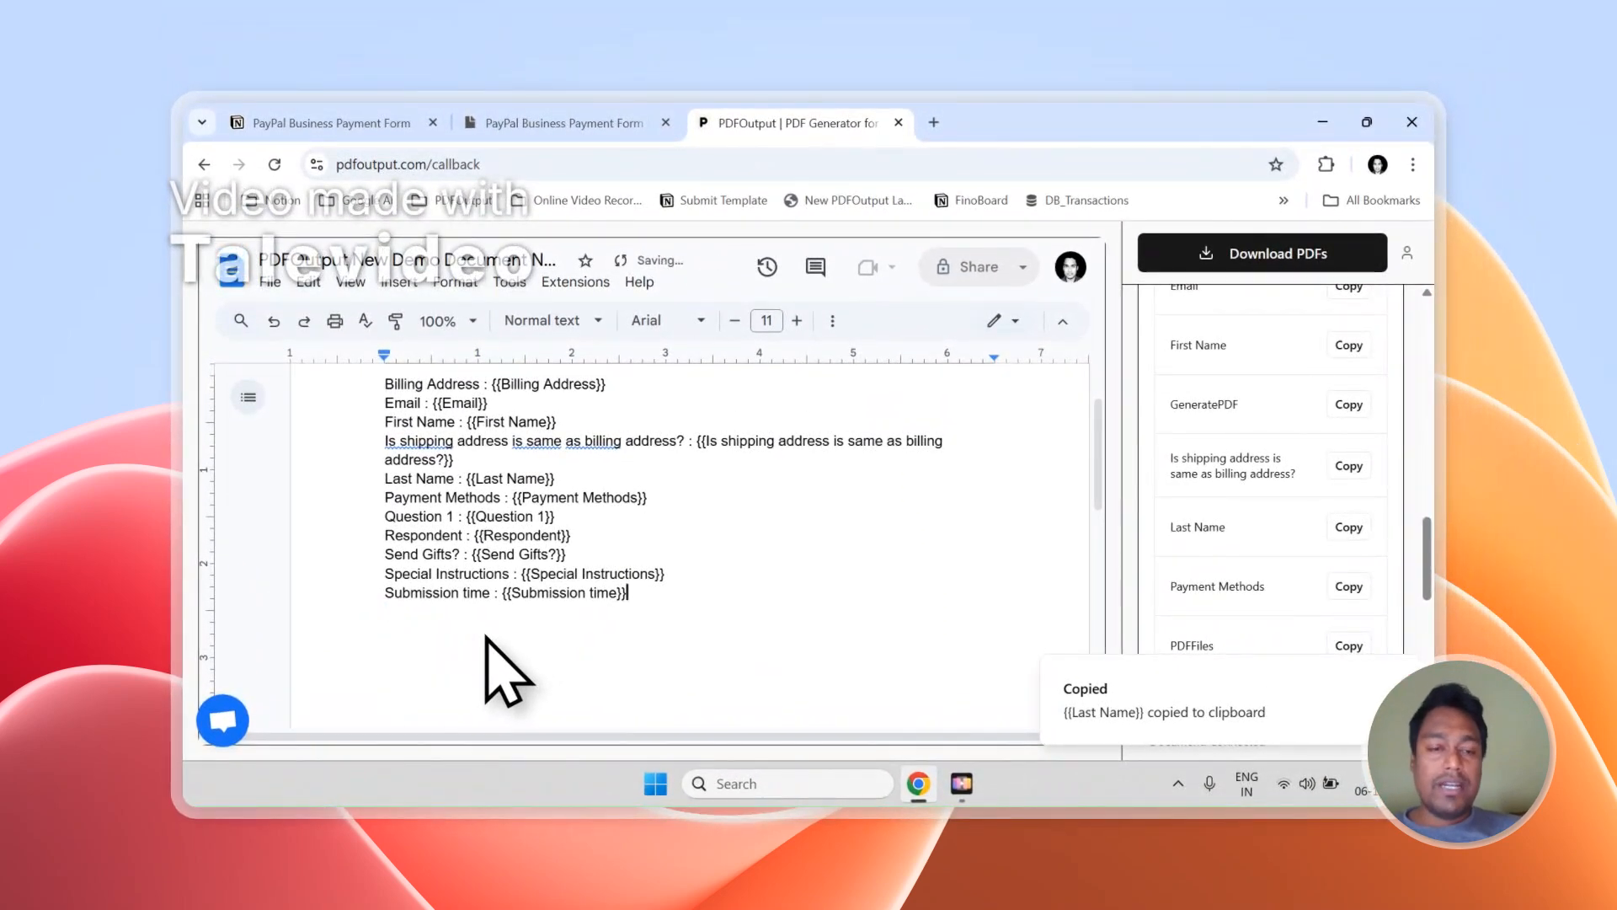
scroll(456, 625, up, 2)
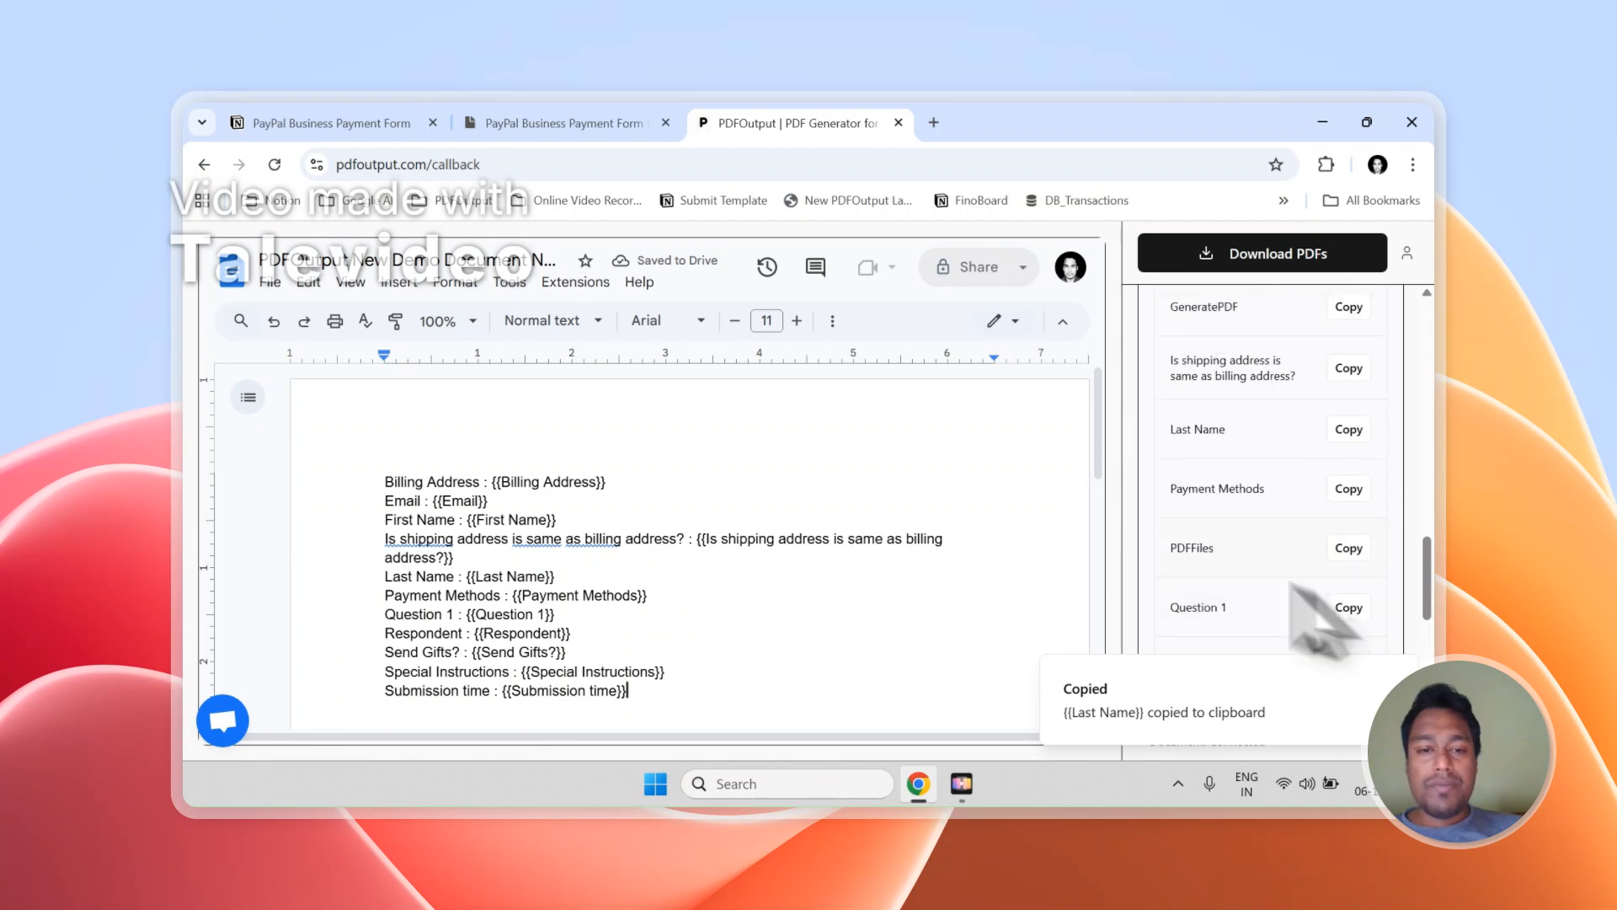
- Set the PDF File Name to the First Name property and check it against the First Name column of the form responses
scroll(1335, 522, up, 10)
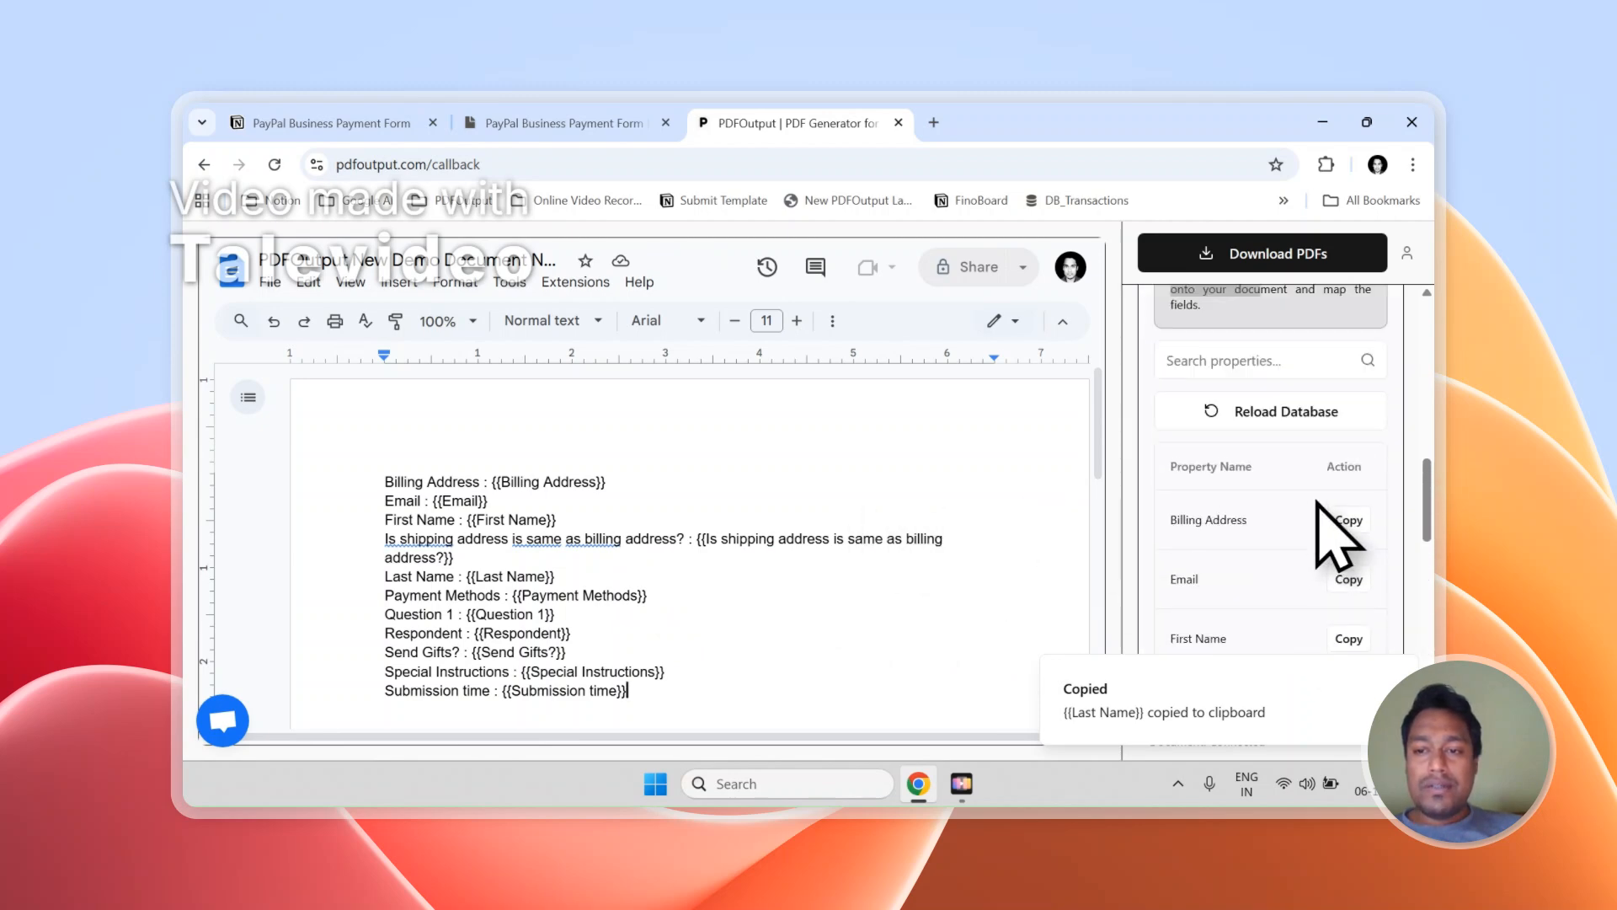
scroll(1320, 506, down, 1)
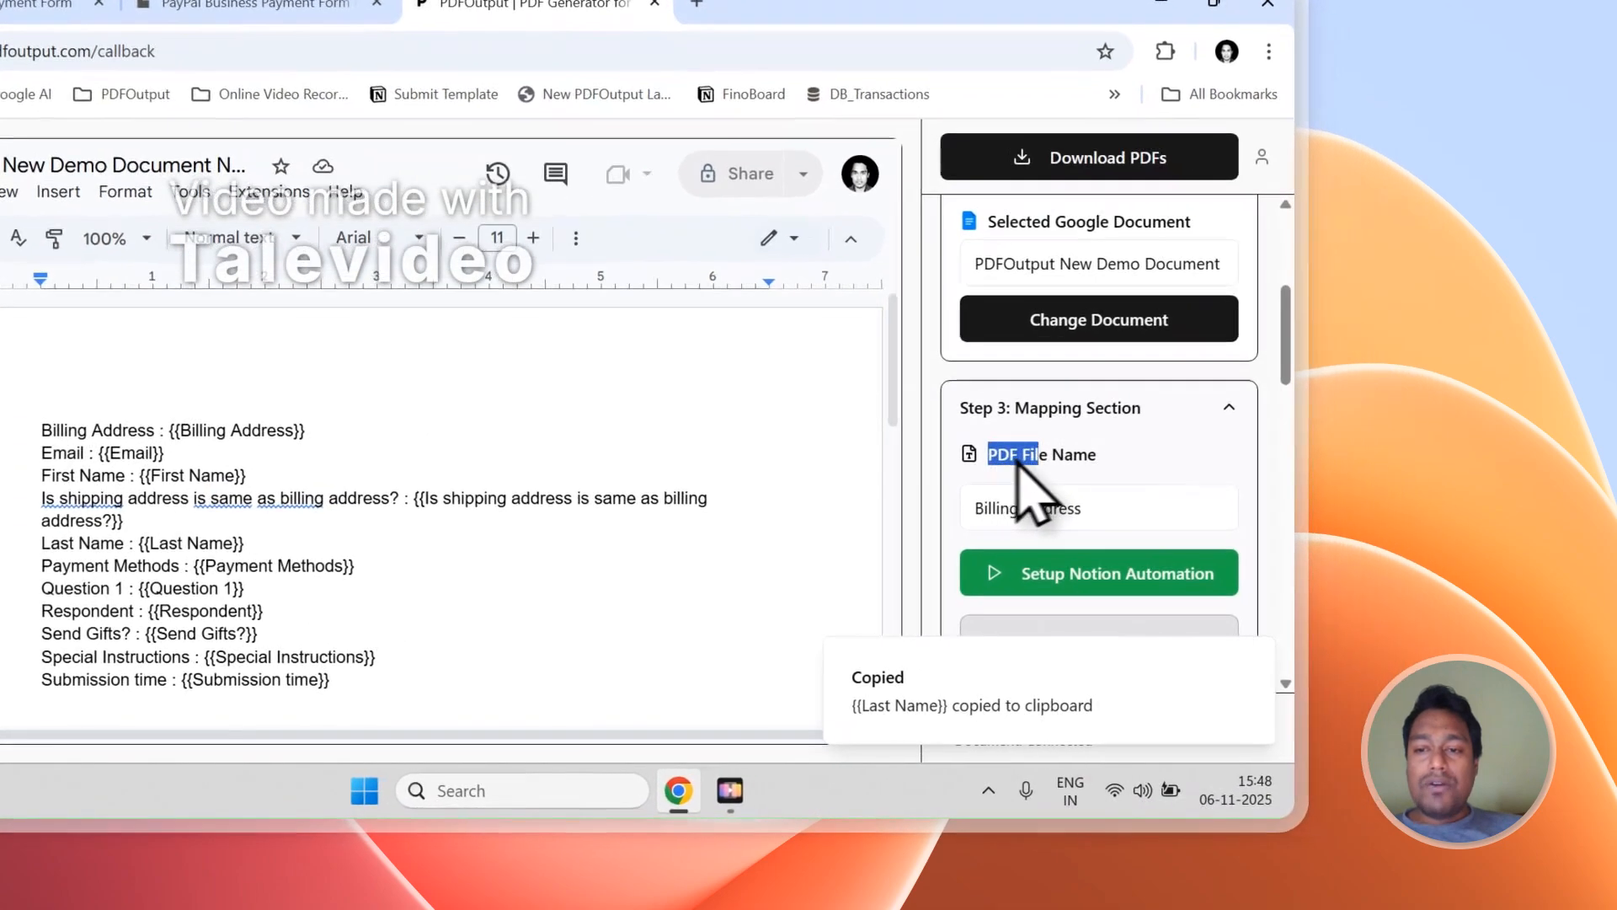
click(278, 2)
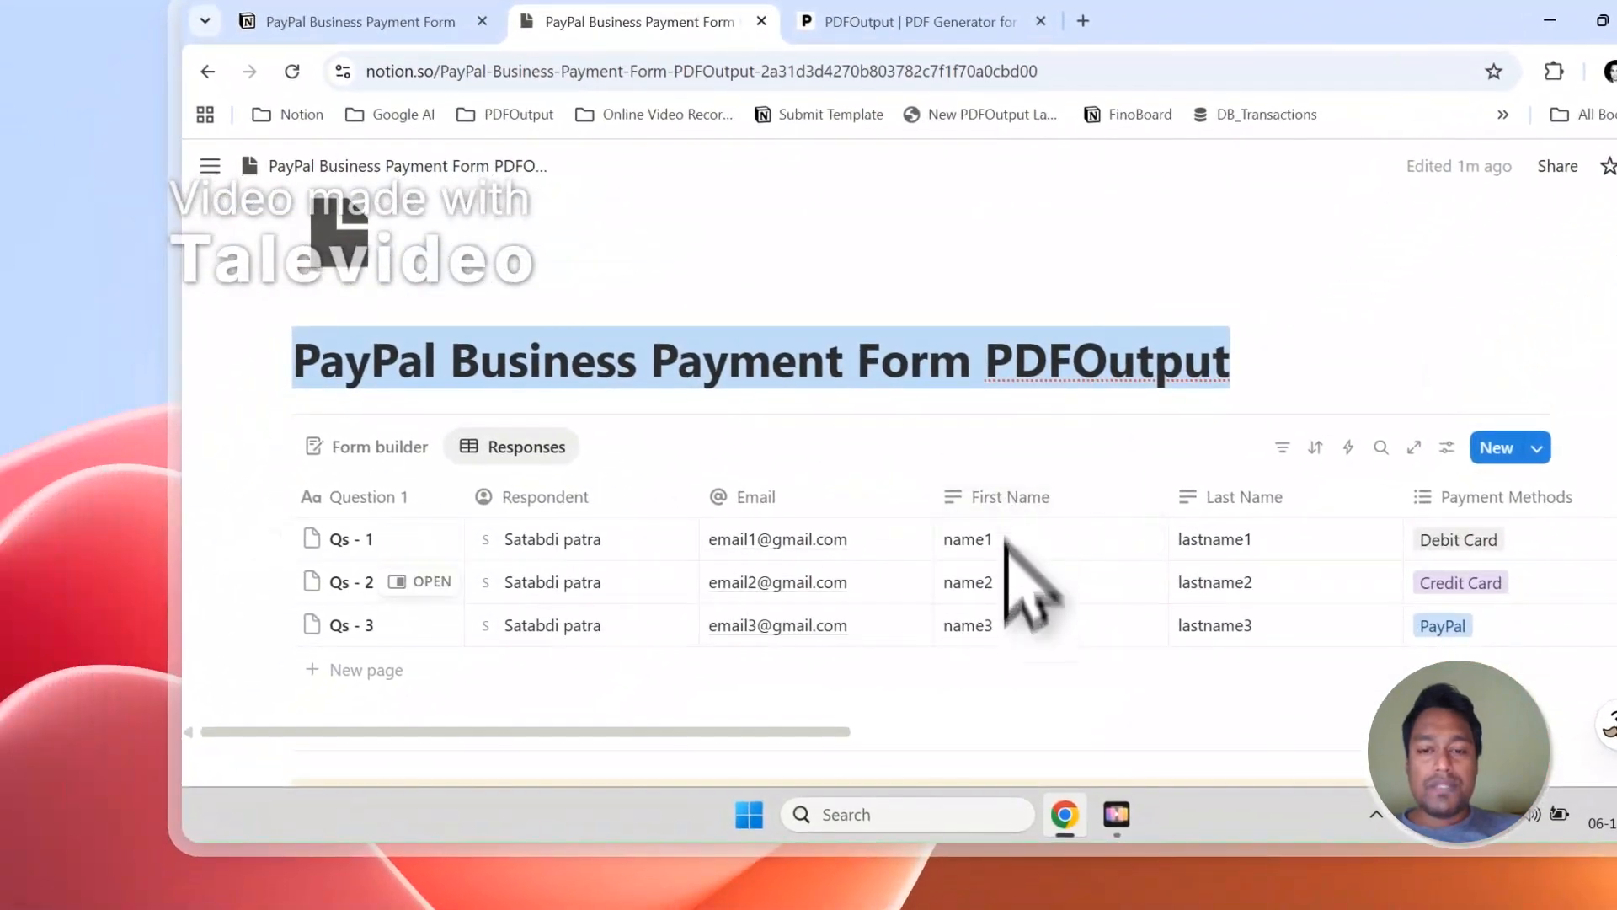
click(918, 23)
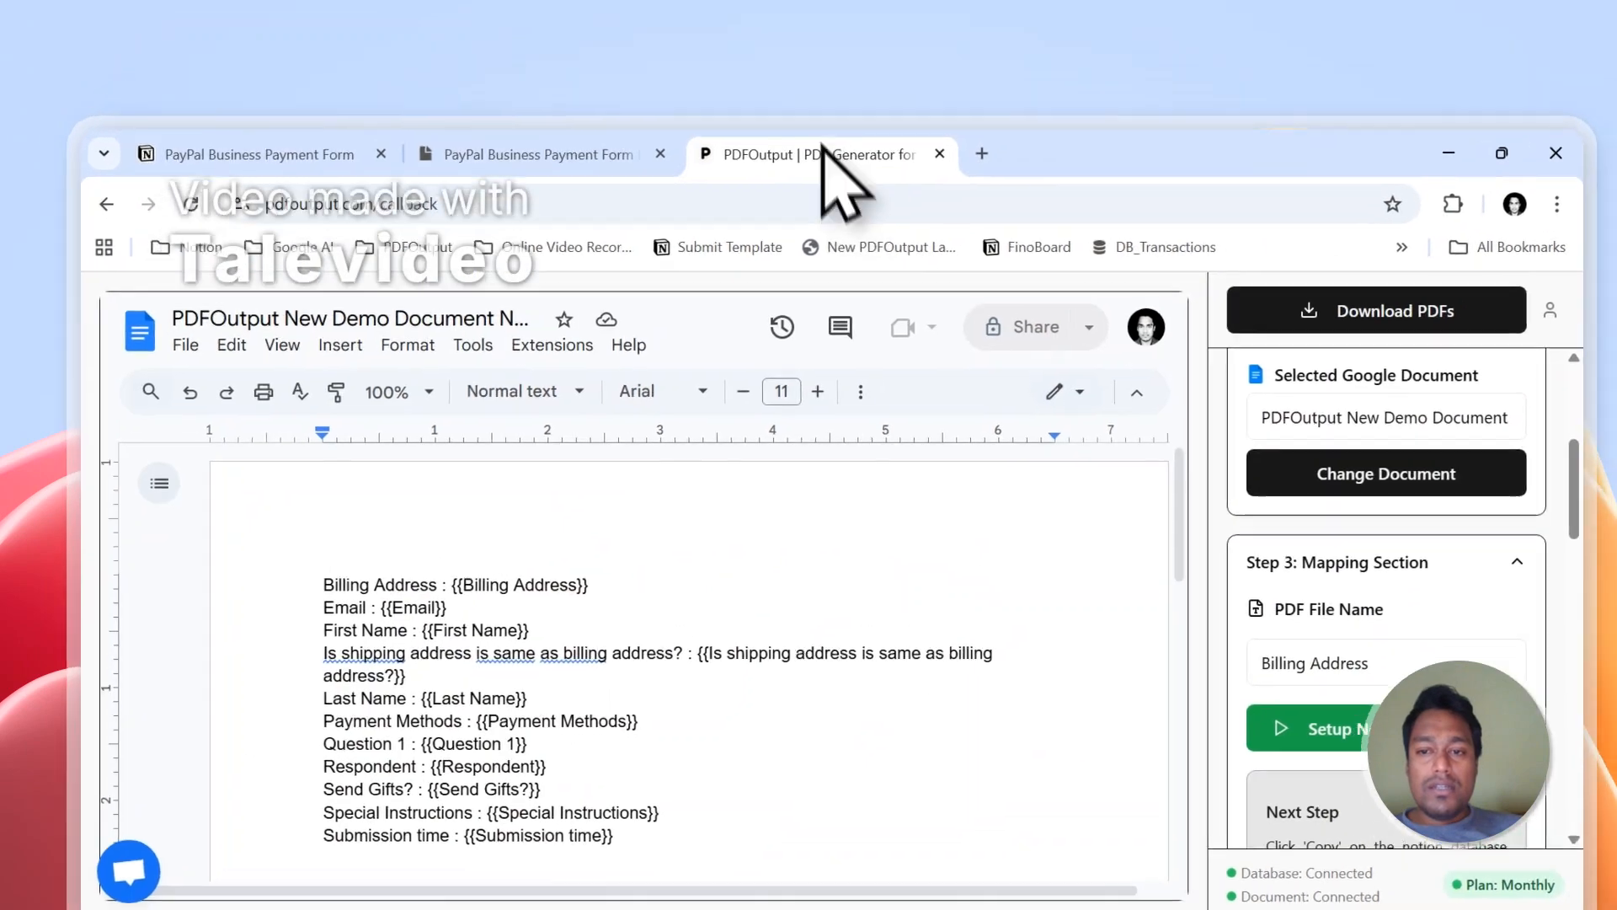
click(1057, 539)
mouse_move(1045, 500)
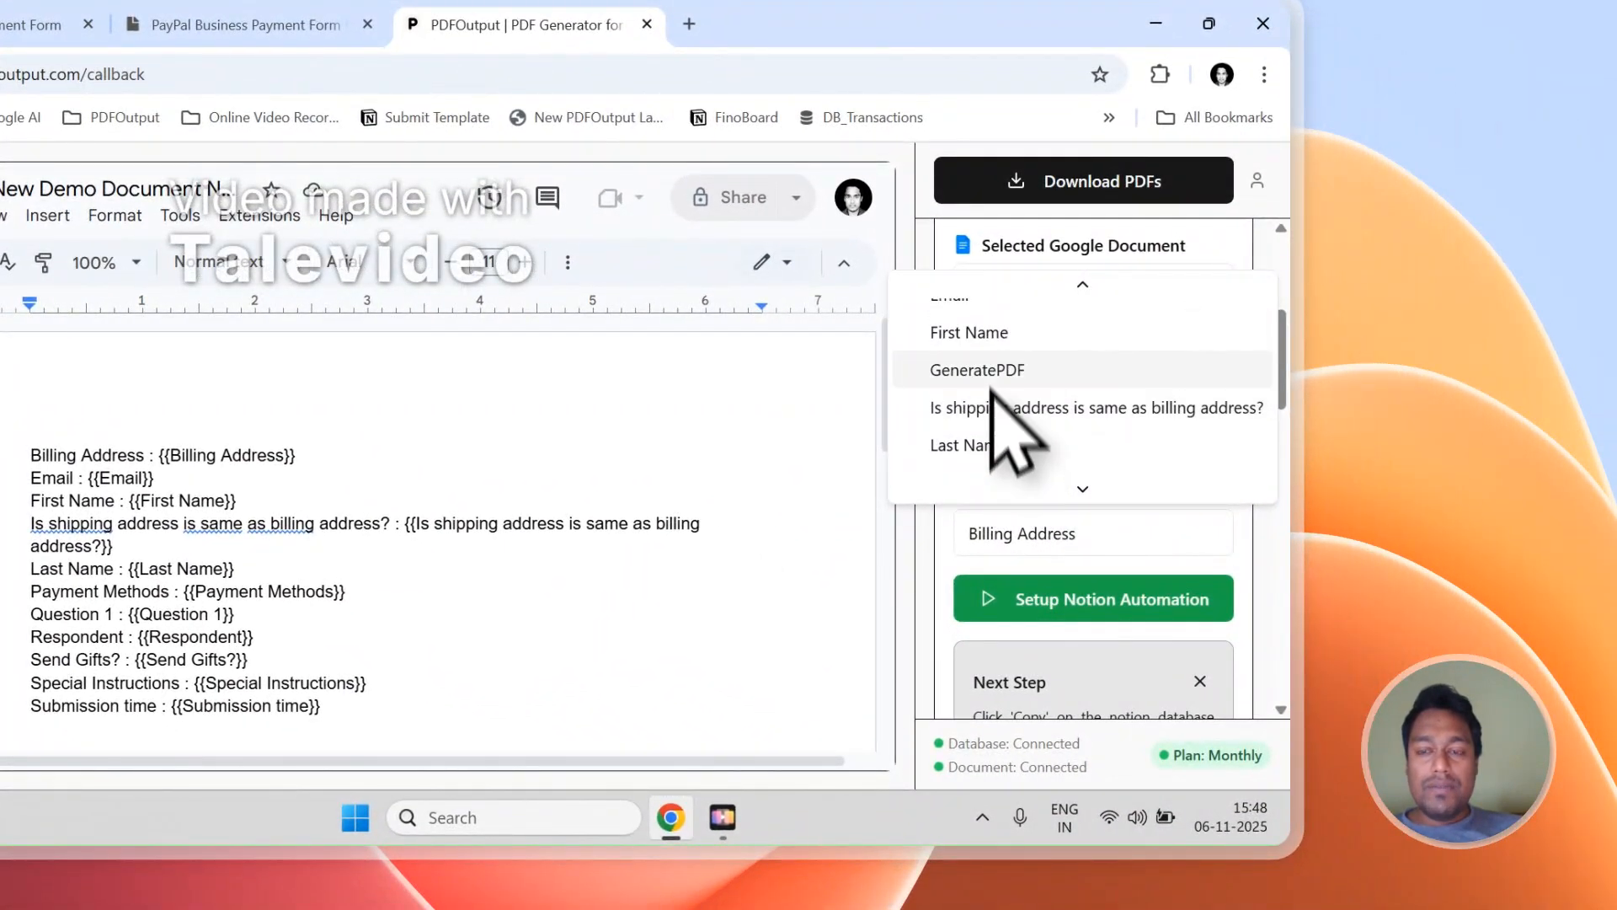
click(992, 336)
click(253, 24)
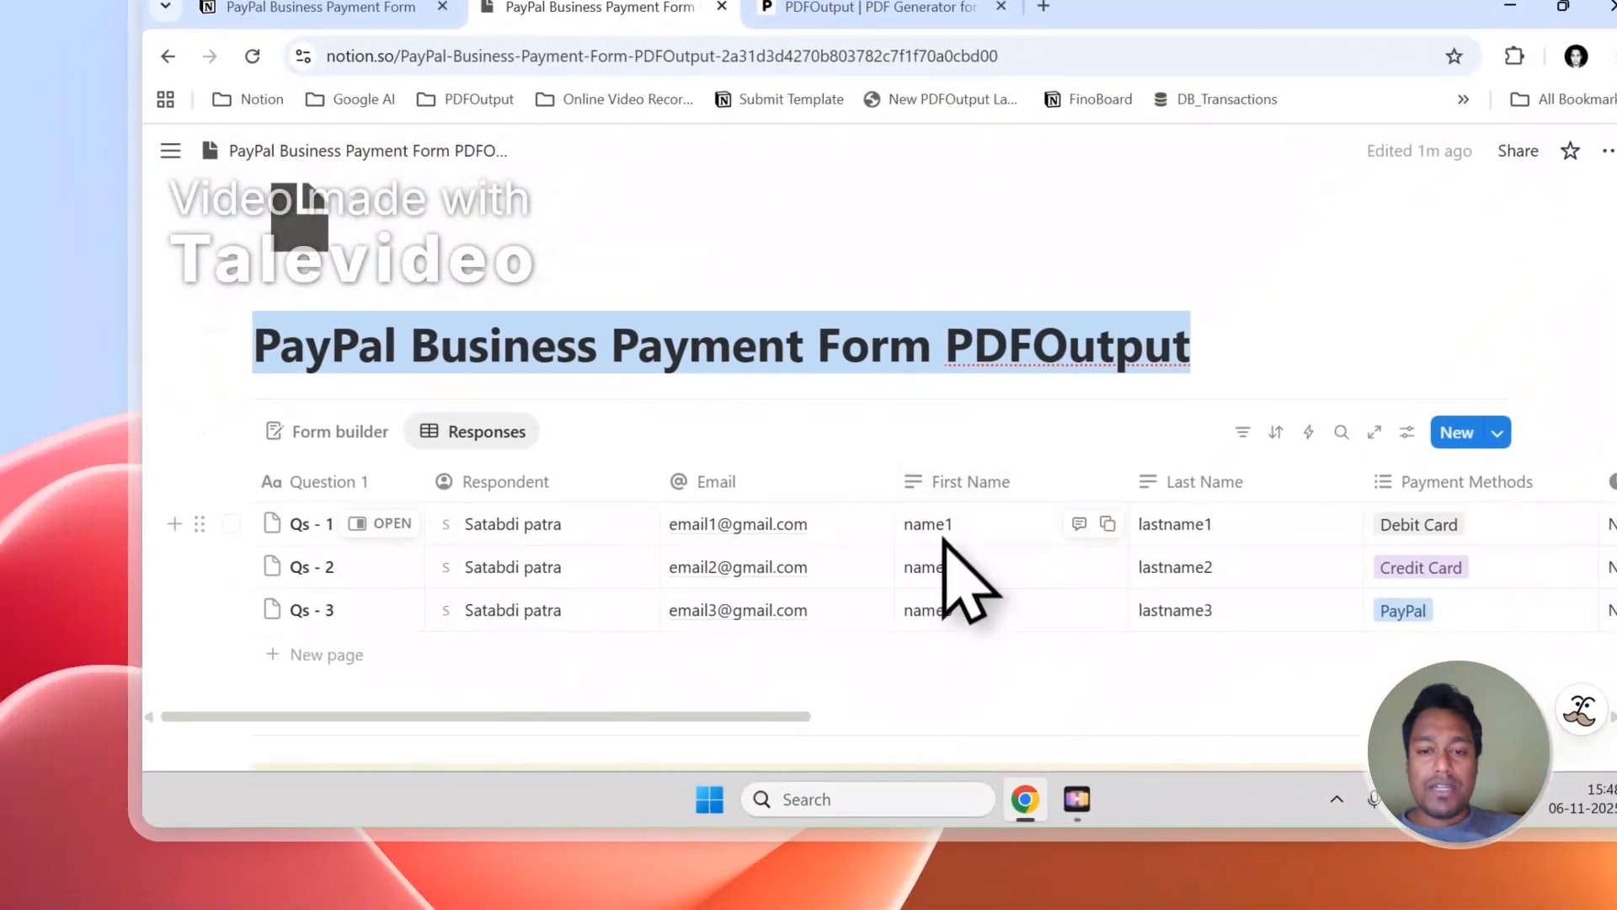
click(880, 8)
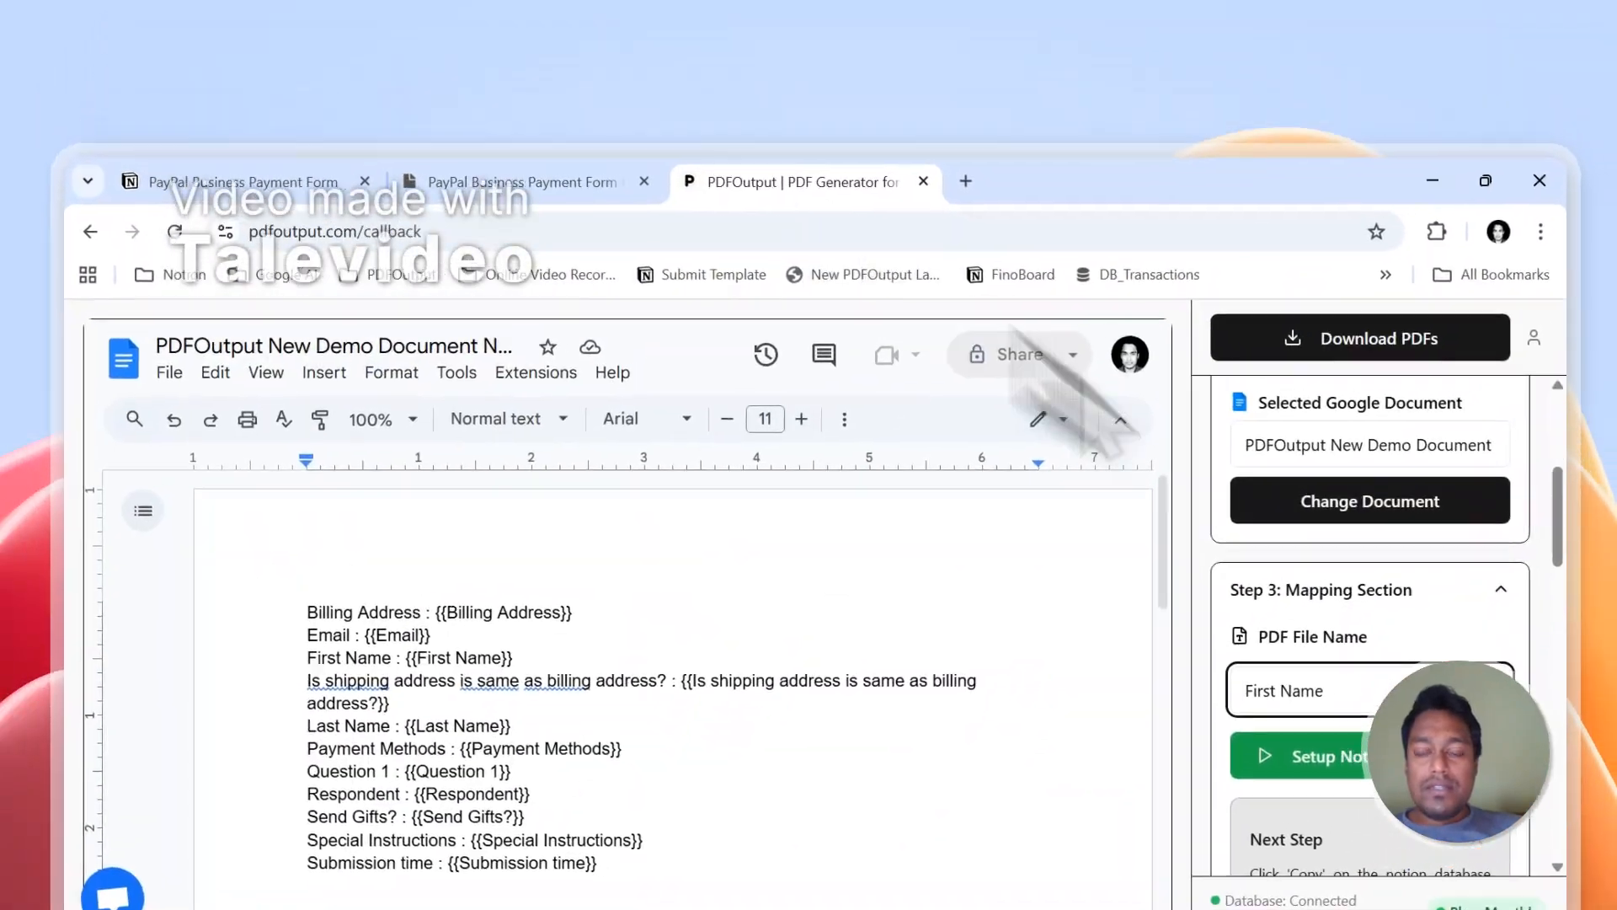
- Examine the GeneratePDF status options of the first two form responses, keeping Ready to Generate, beside the PDFFiles column
scroll(1271, 578, up, 3)
click(282, 20)
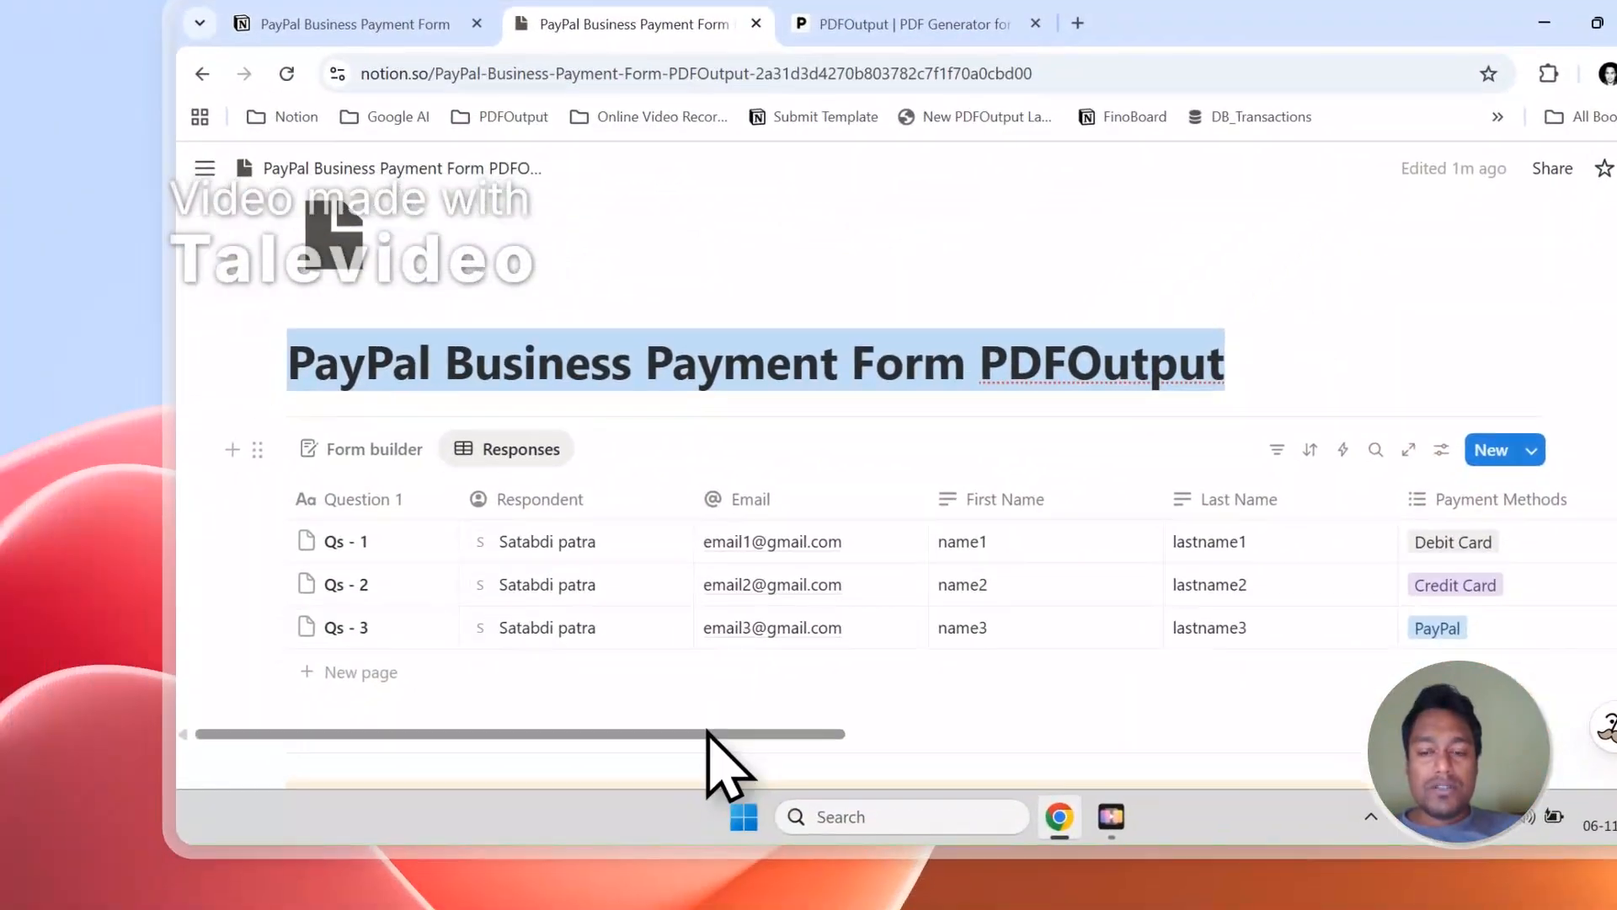
drag(344, 729, 848, 731)
drag(1210, 726, 1527, 726)
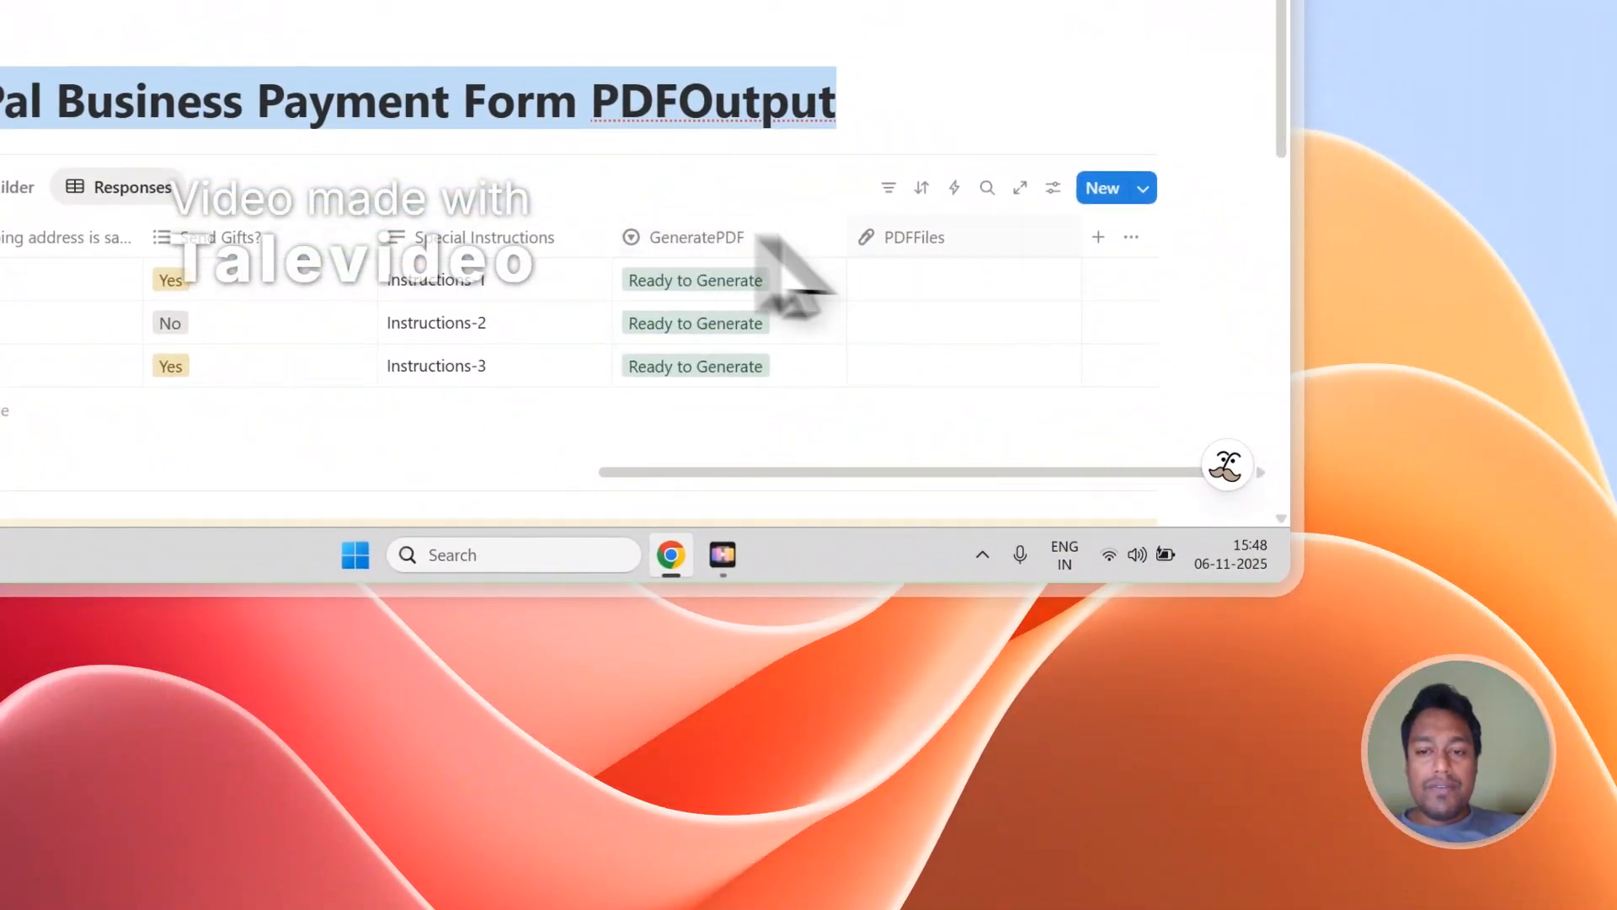
click(722, 289)
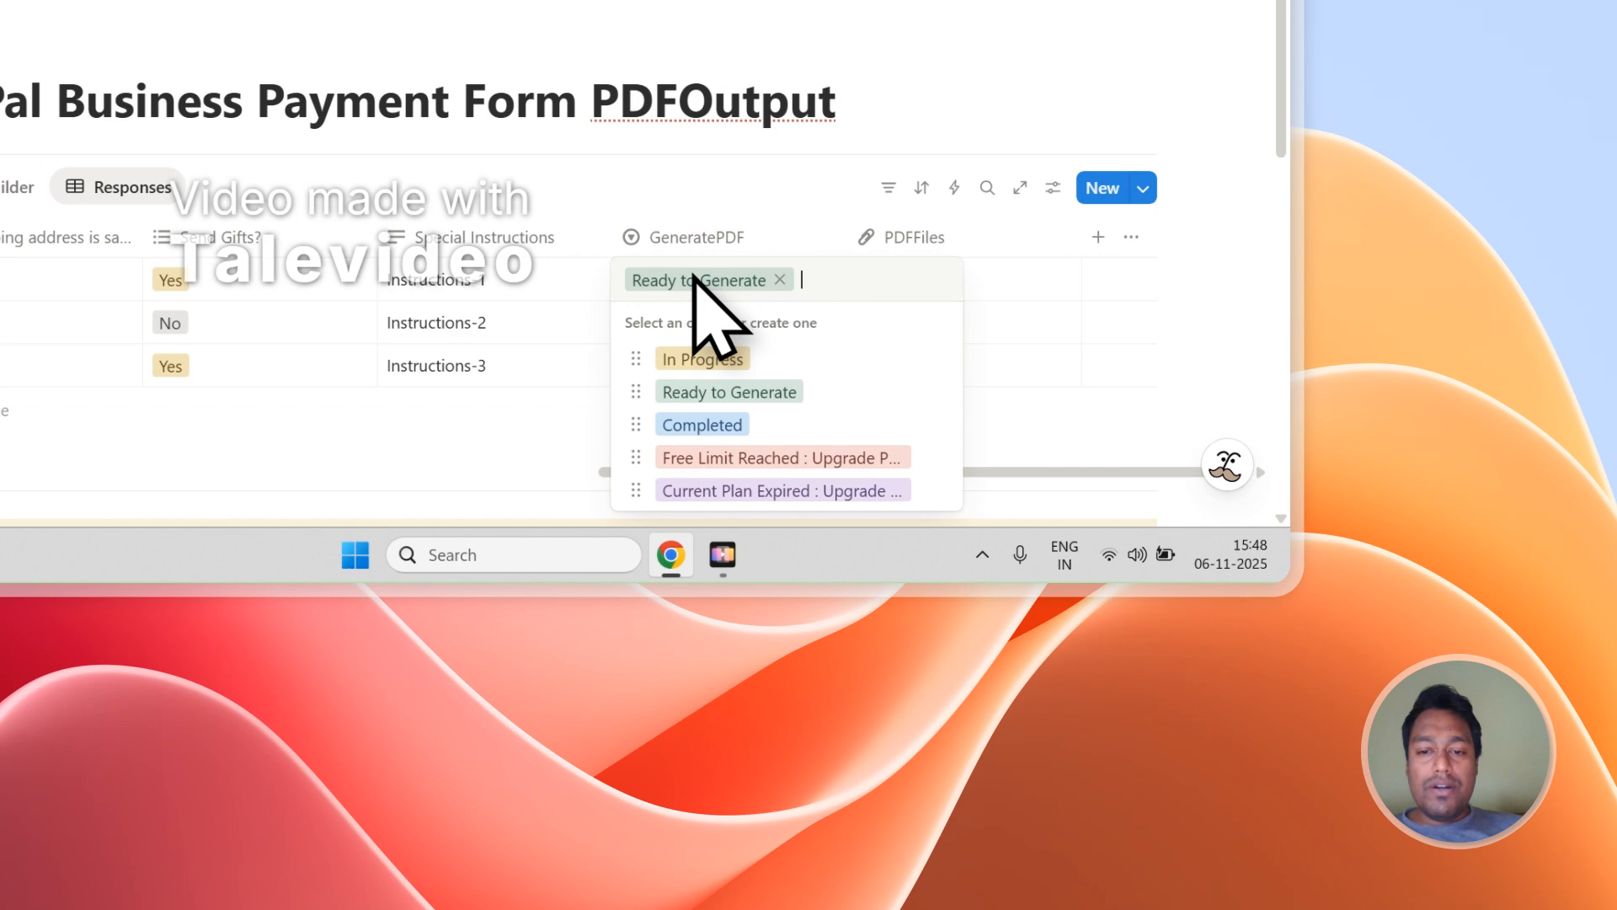
click(819, 394)
click(763, 335)
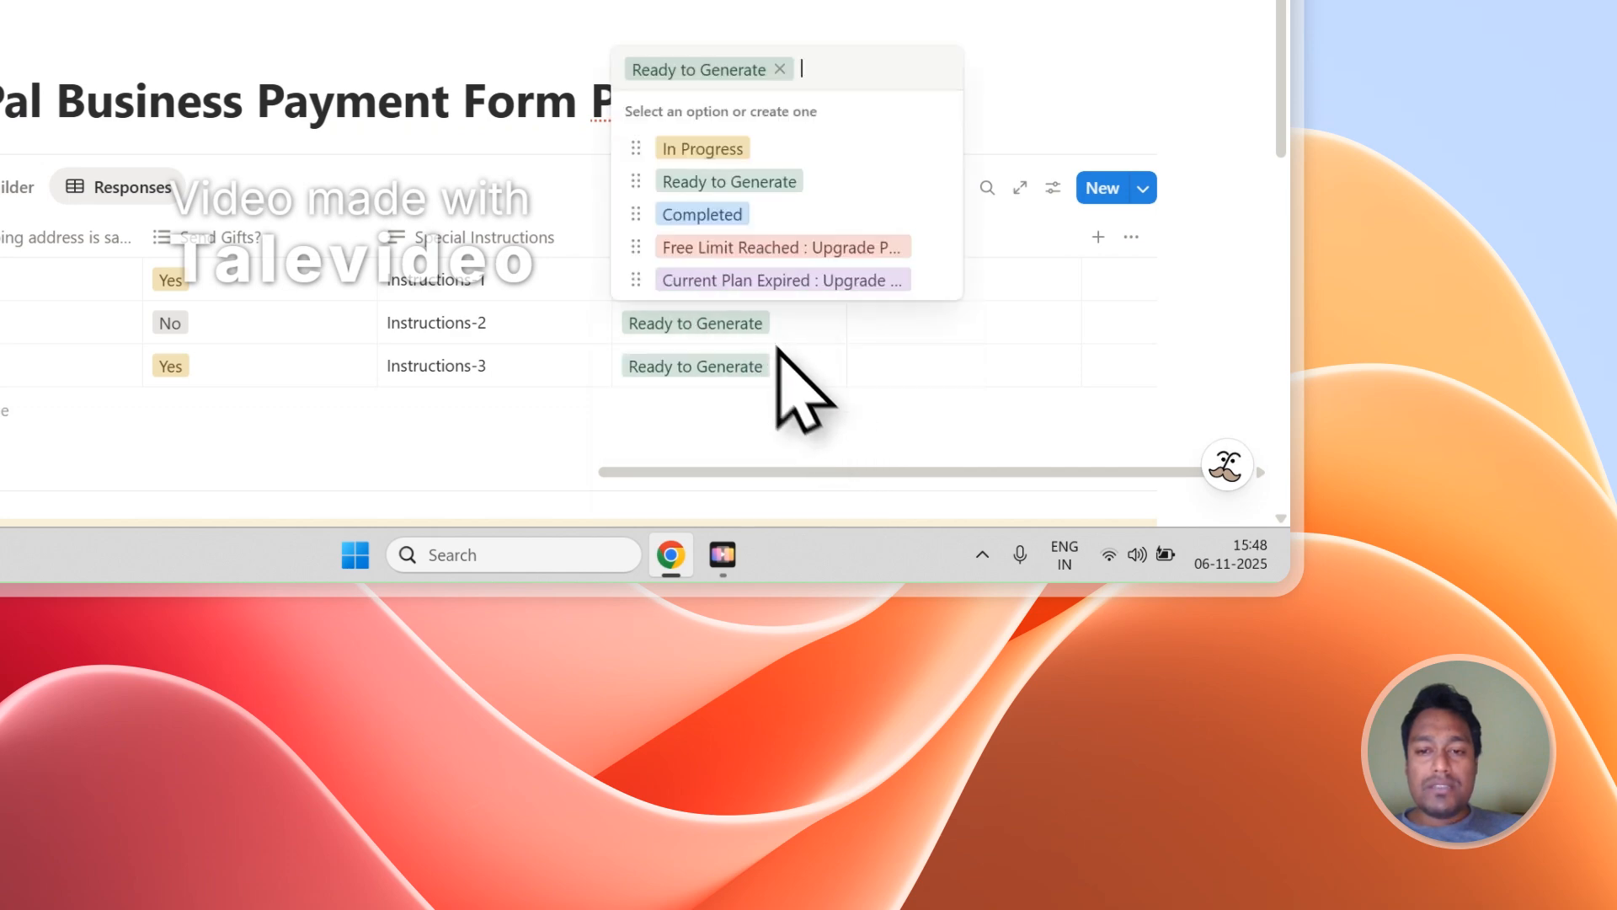
click(773, 179)
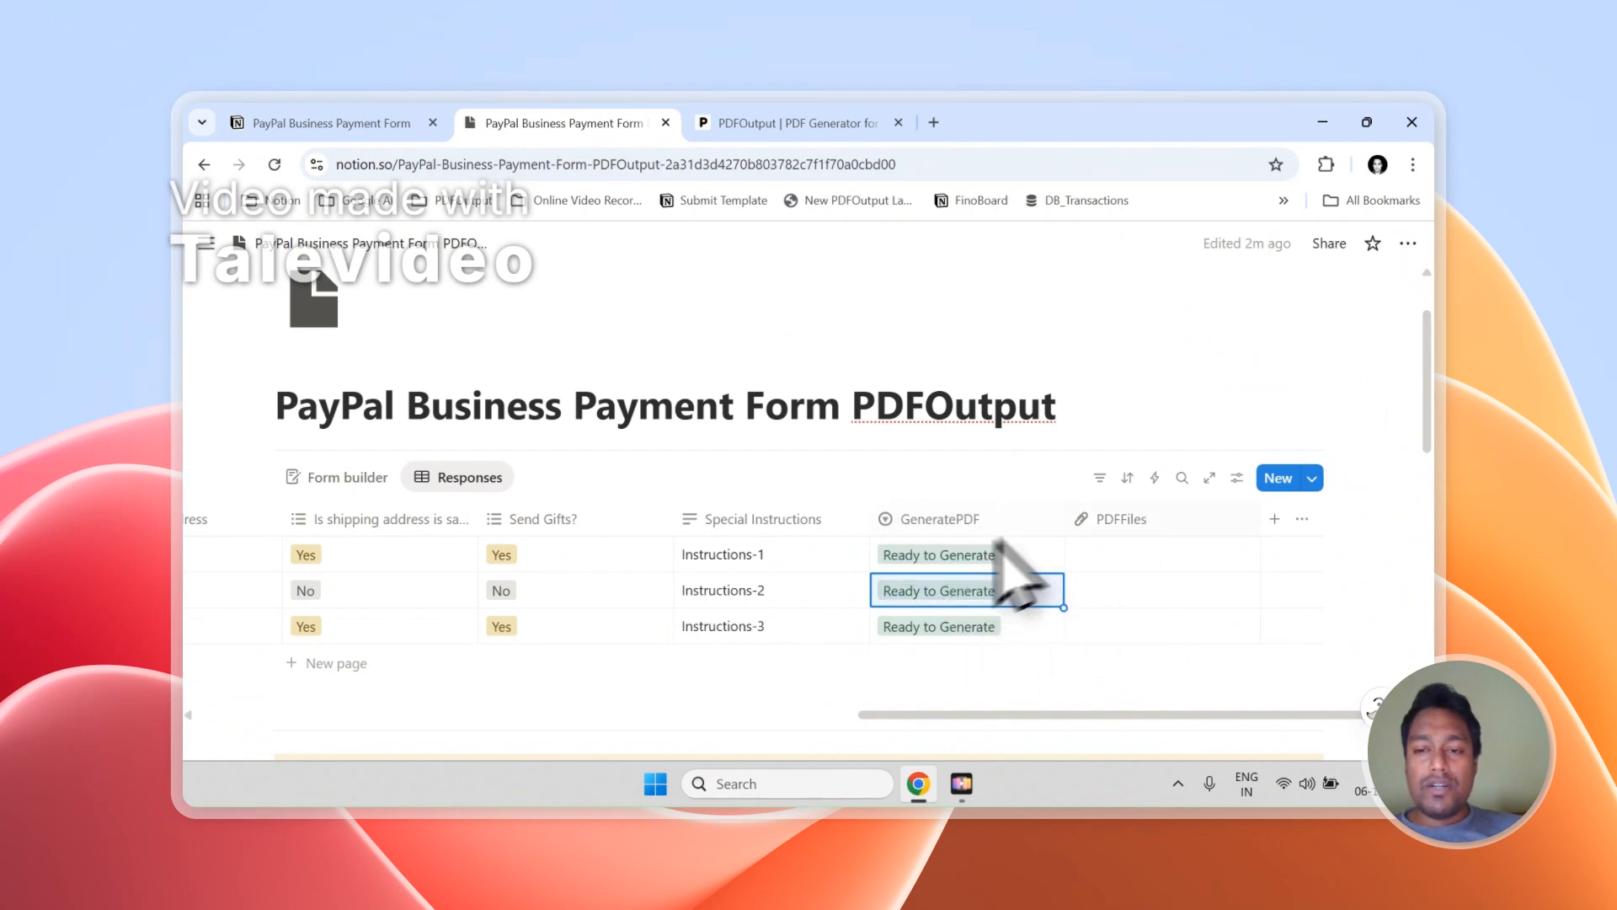
- Start downloading the PDFs from PDFOutput, and follow their progress in the Notion responses table and the browser's recent downloads
click(788, 123)
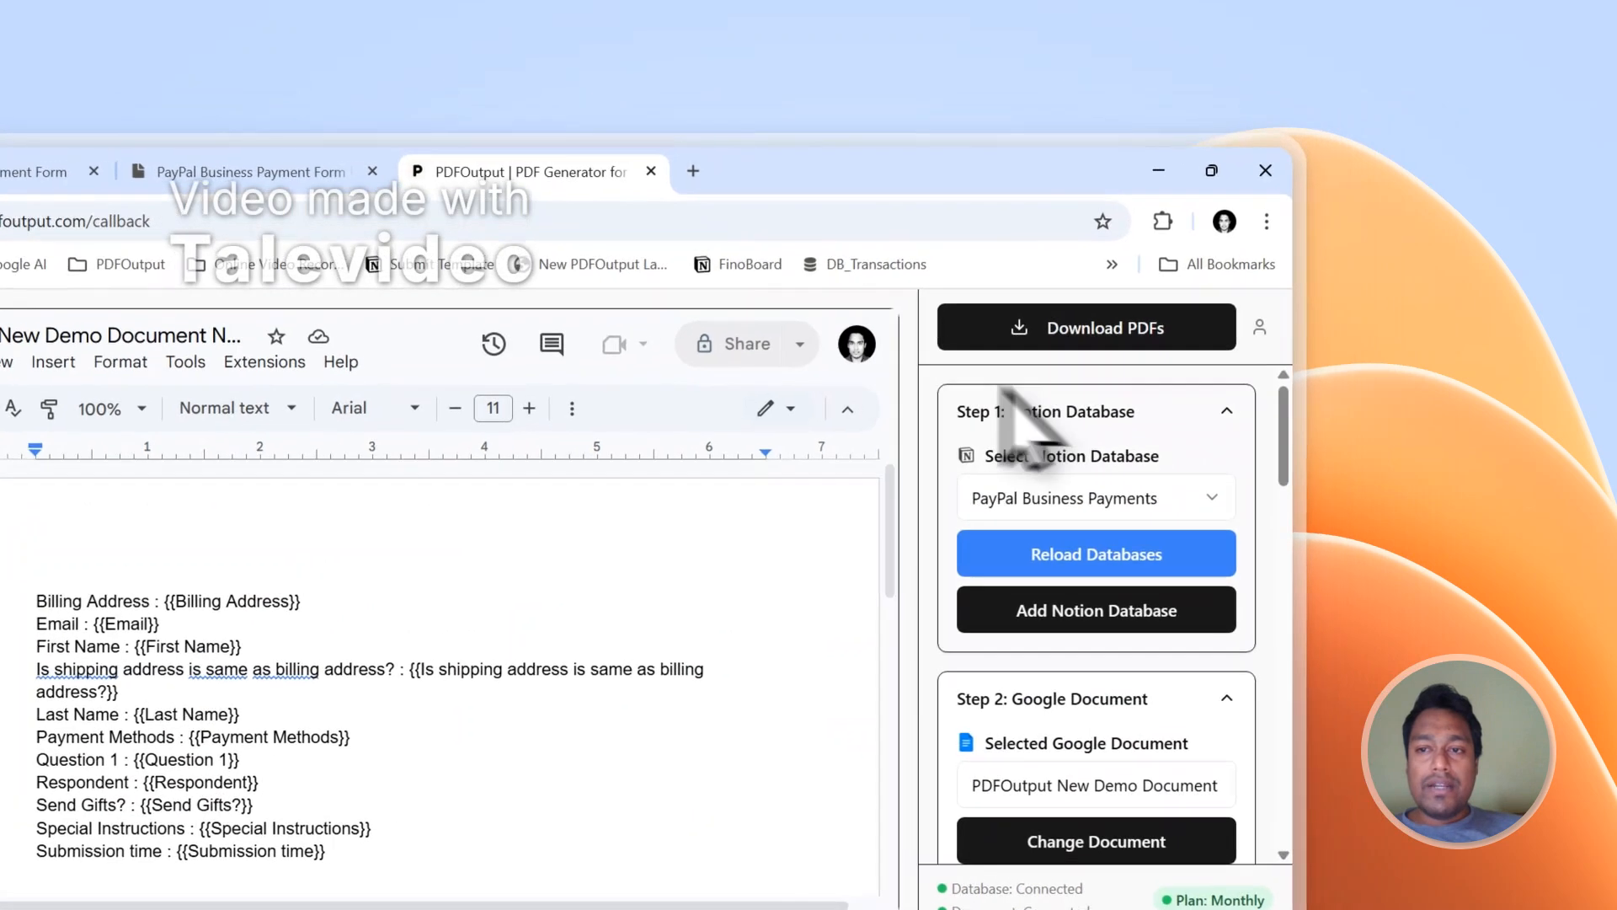
click(1262, 253)
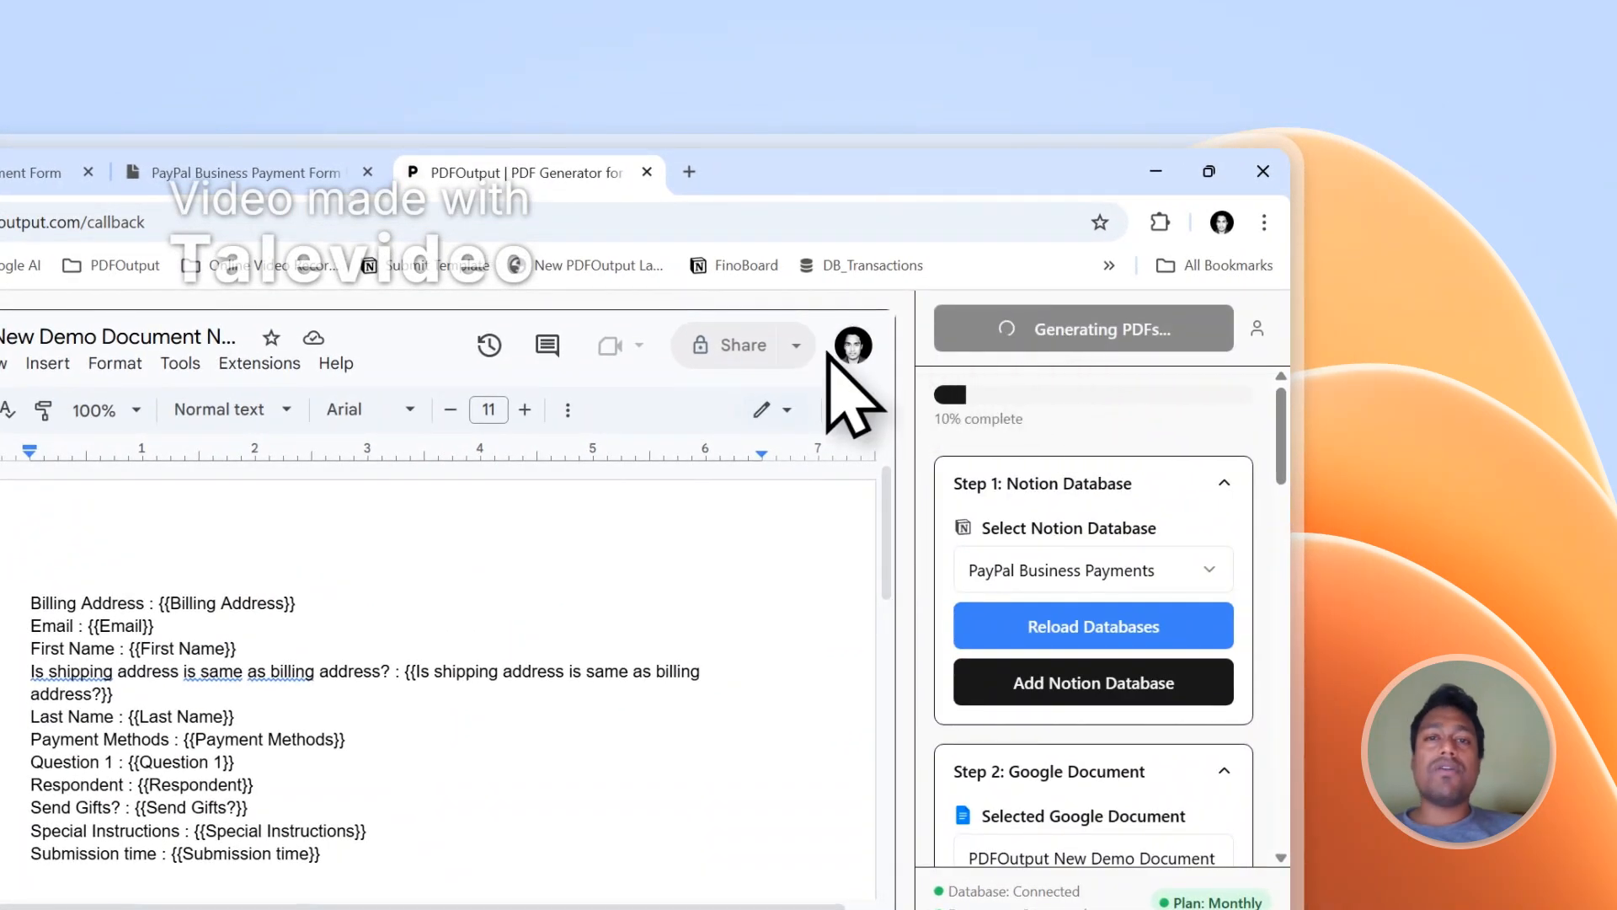
click(323, 155)
click(884, 543)
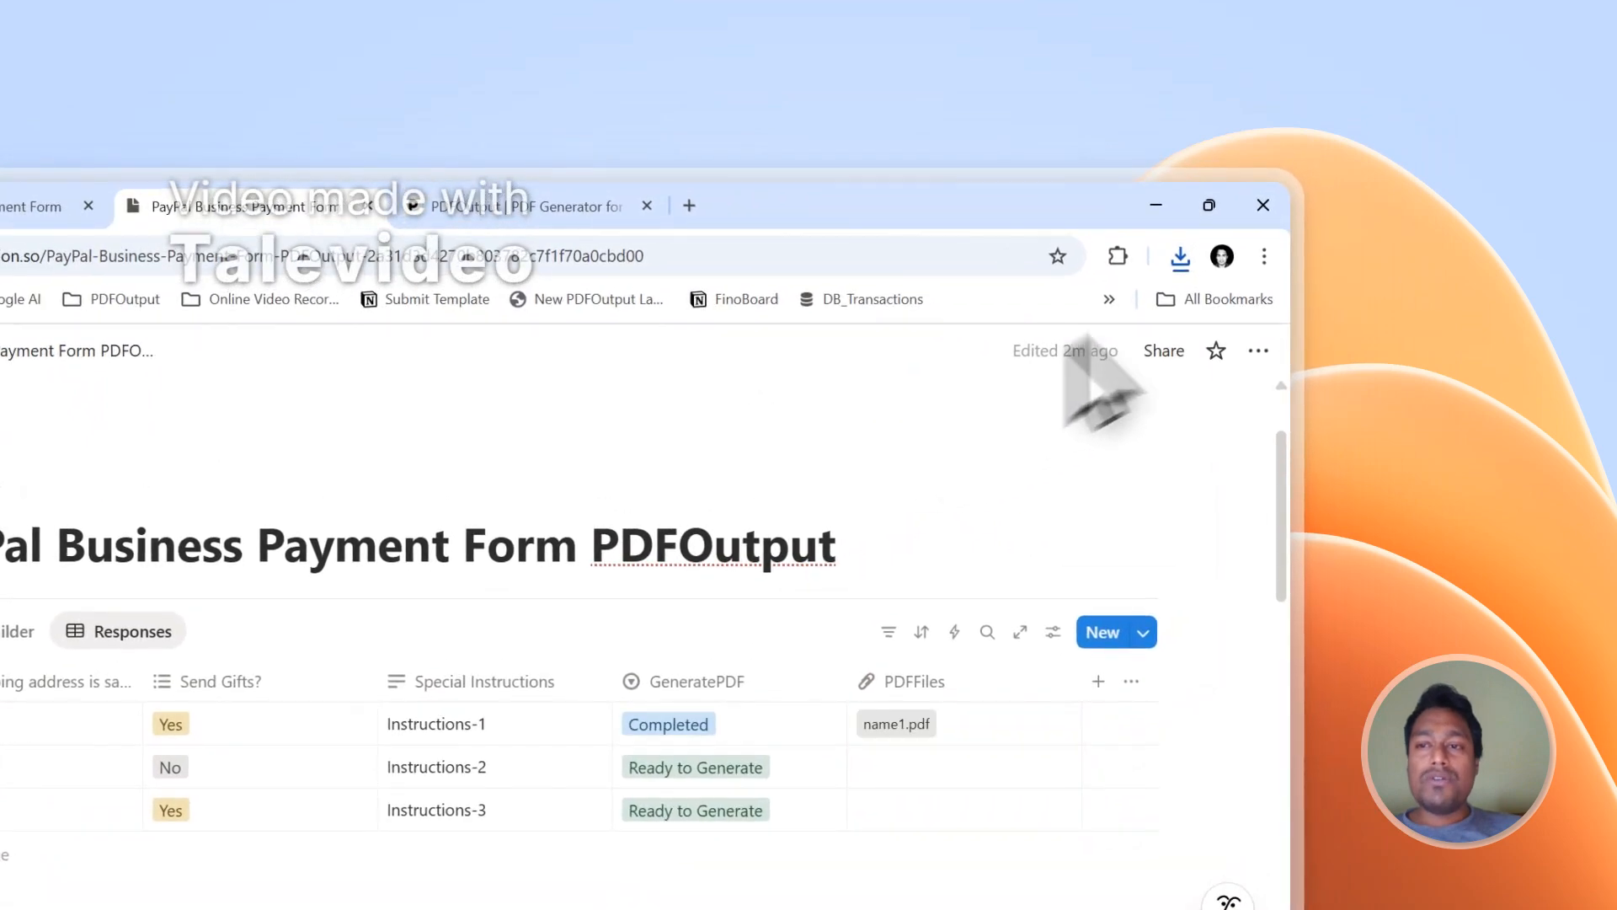
click(1186, 257)
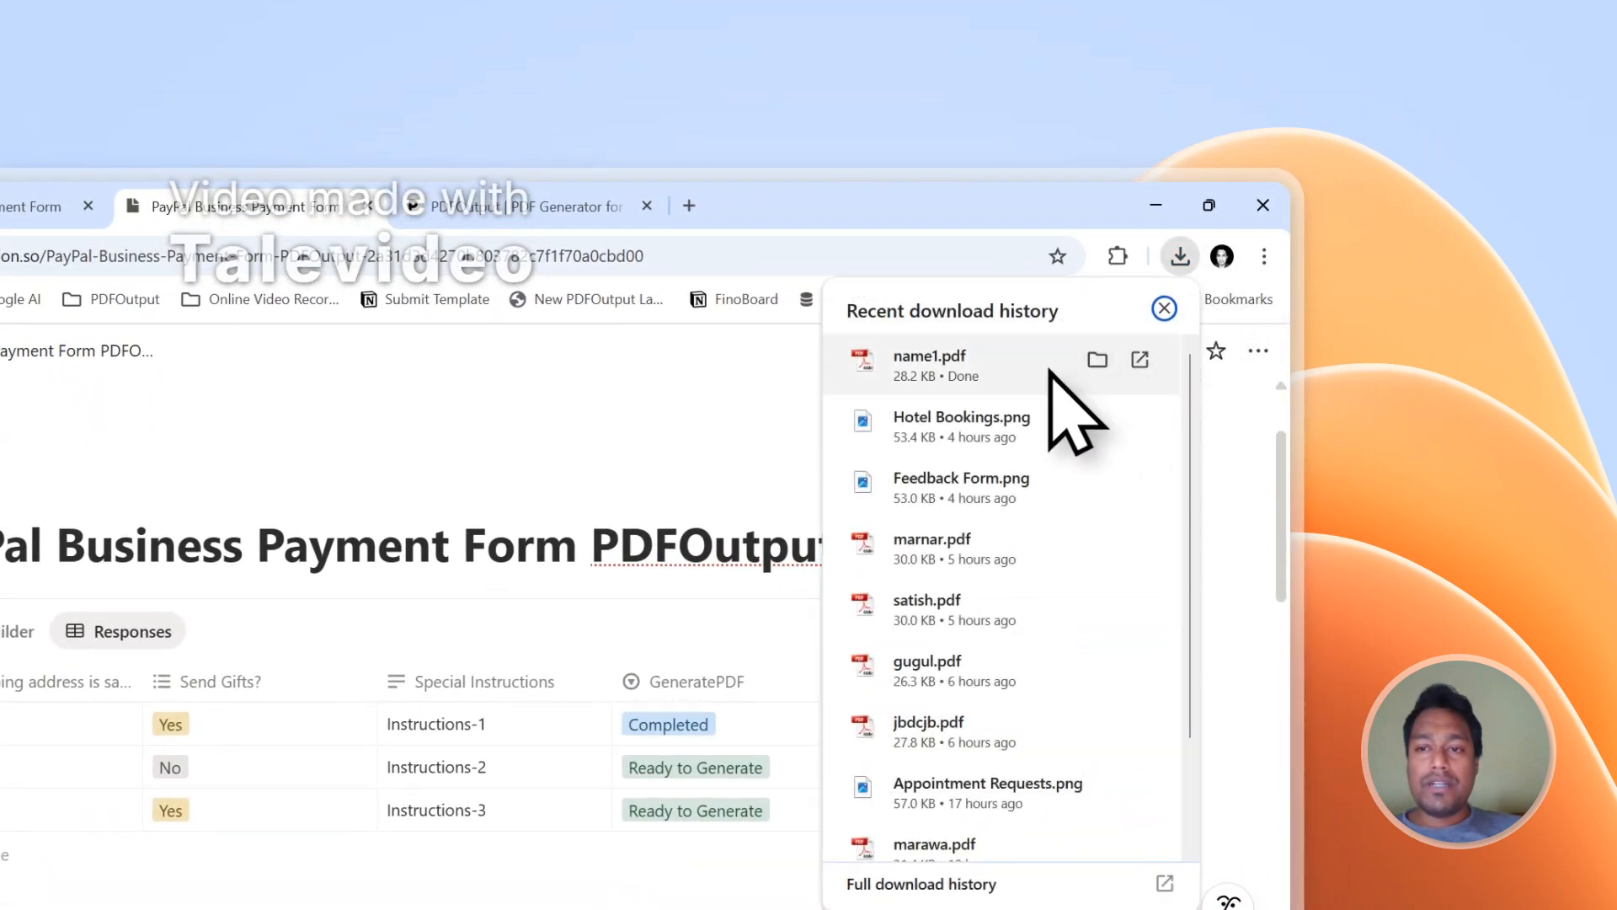
click(763, 386)
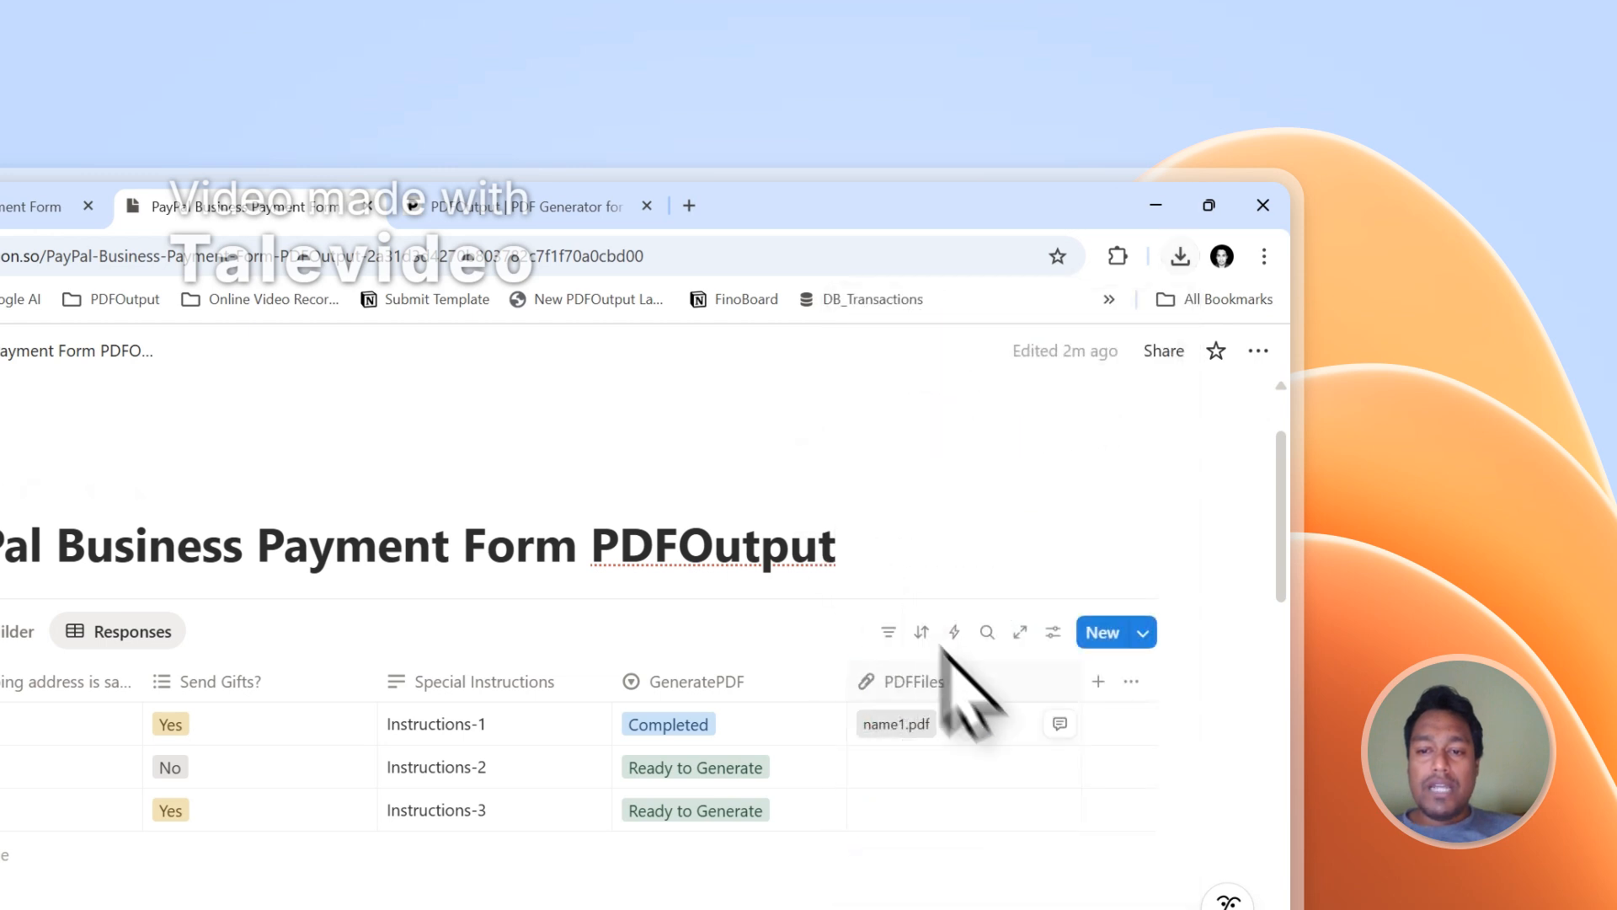
- Open name1.pdf from the PDFFiles column and compare its filled-in fields with the first response's row
click(902, 726)
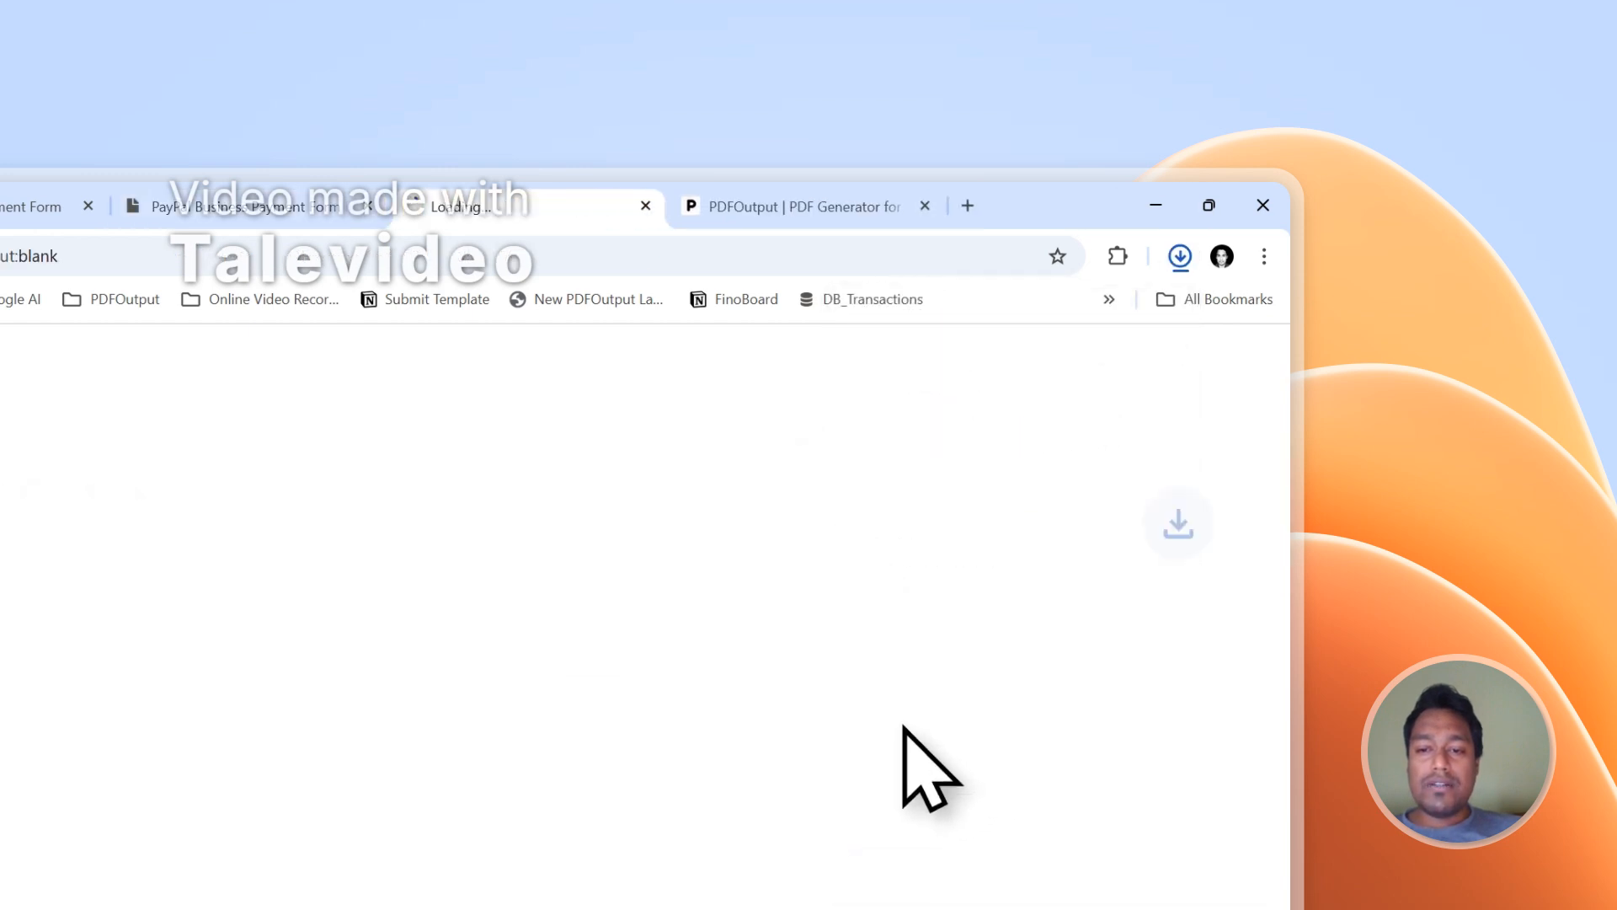
click(251, 207)
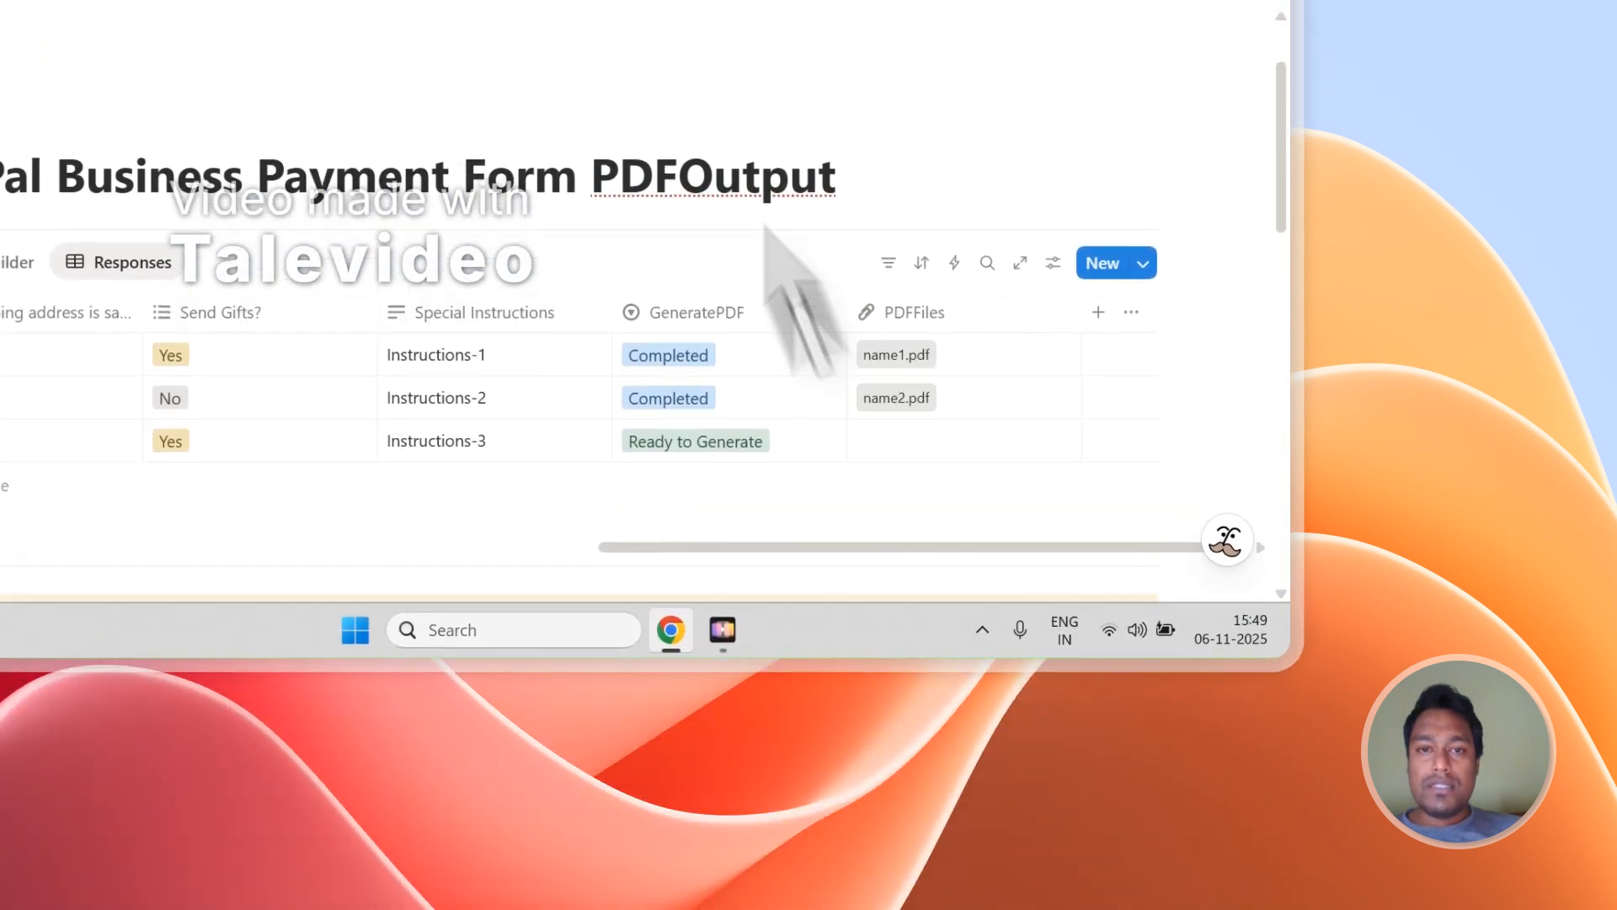
click(495, 152)
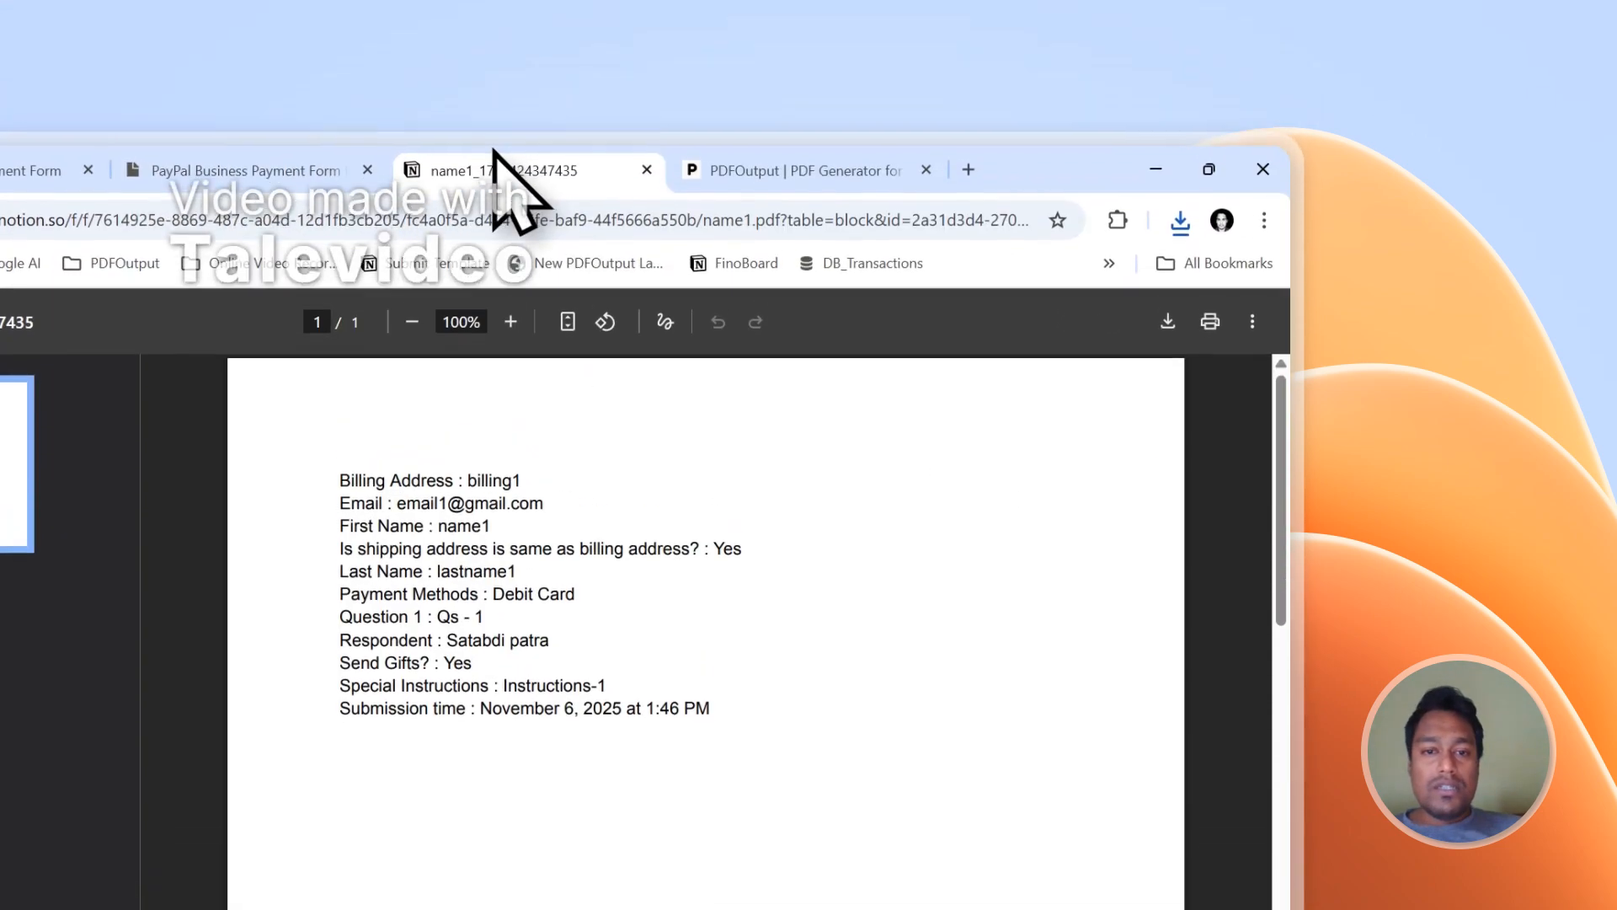
drag(691, 729, 349, 549)
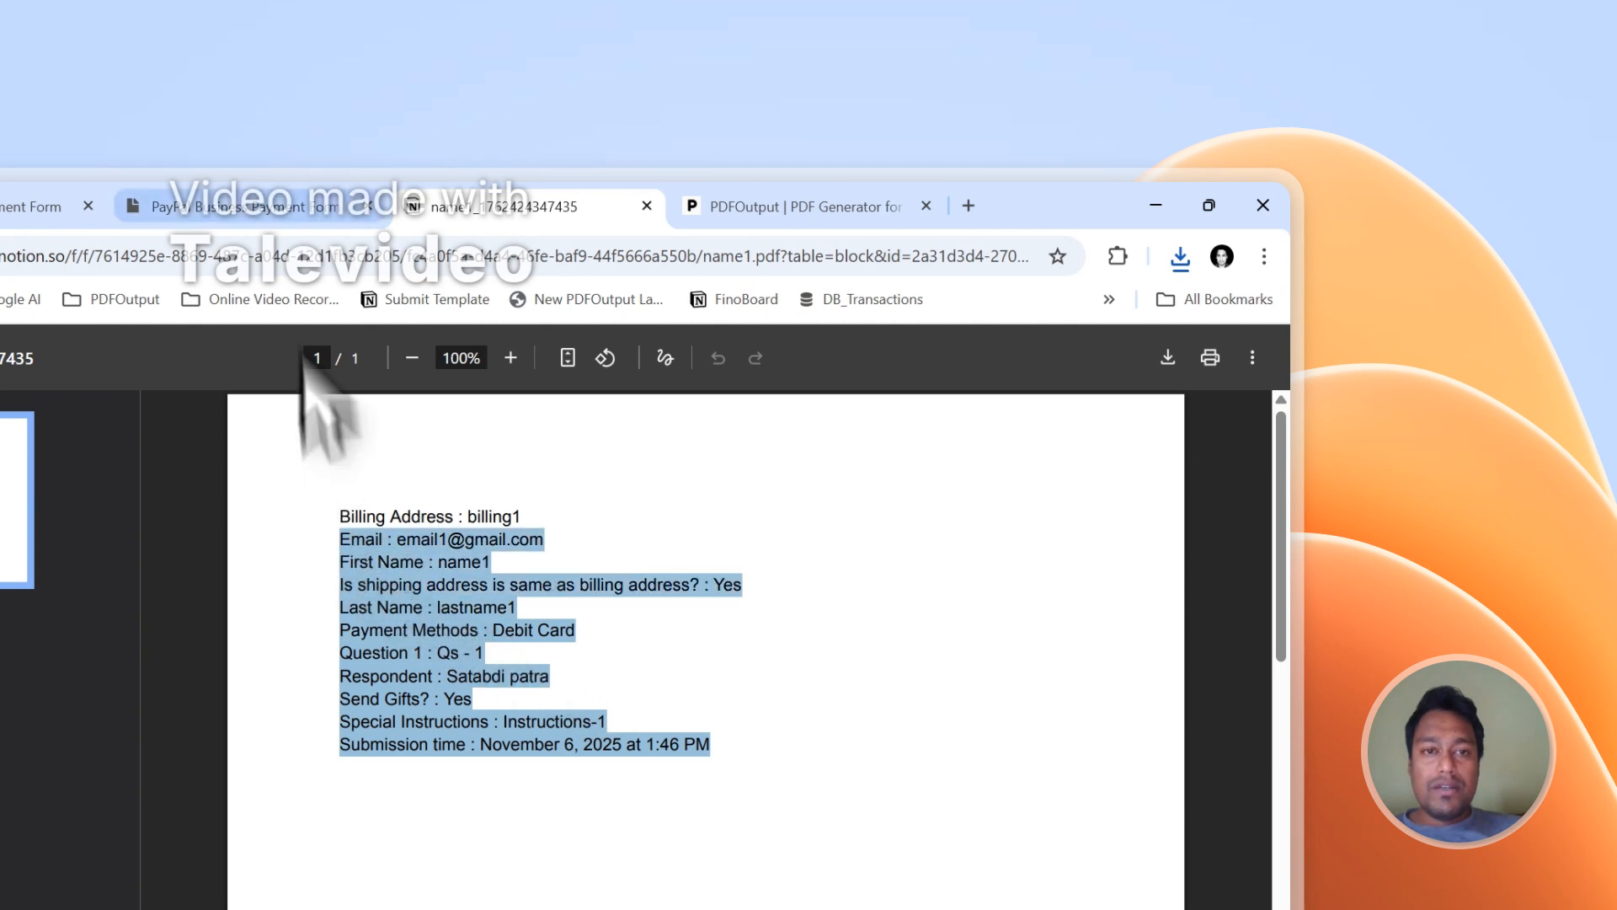
click(252, 206)
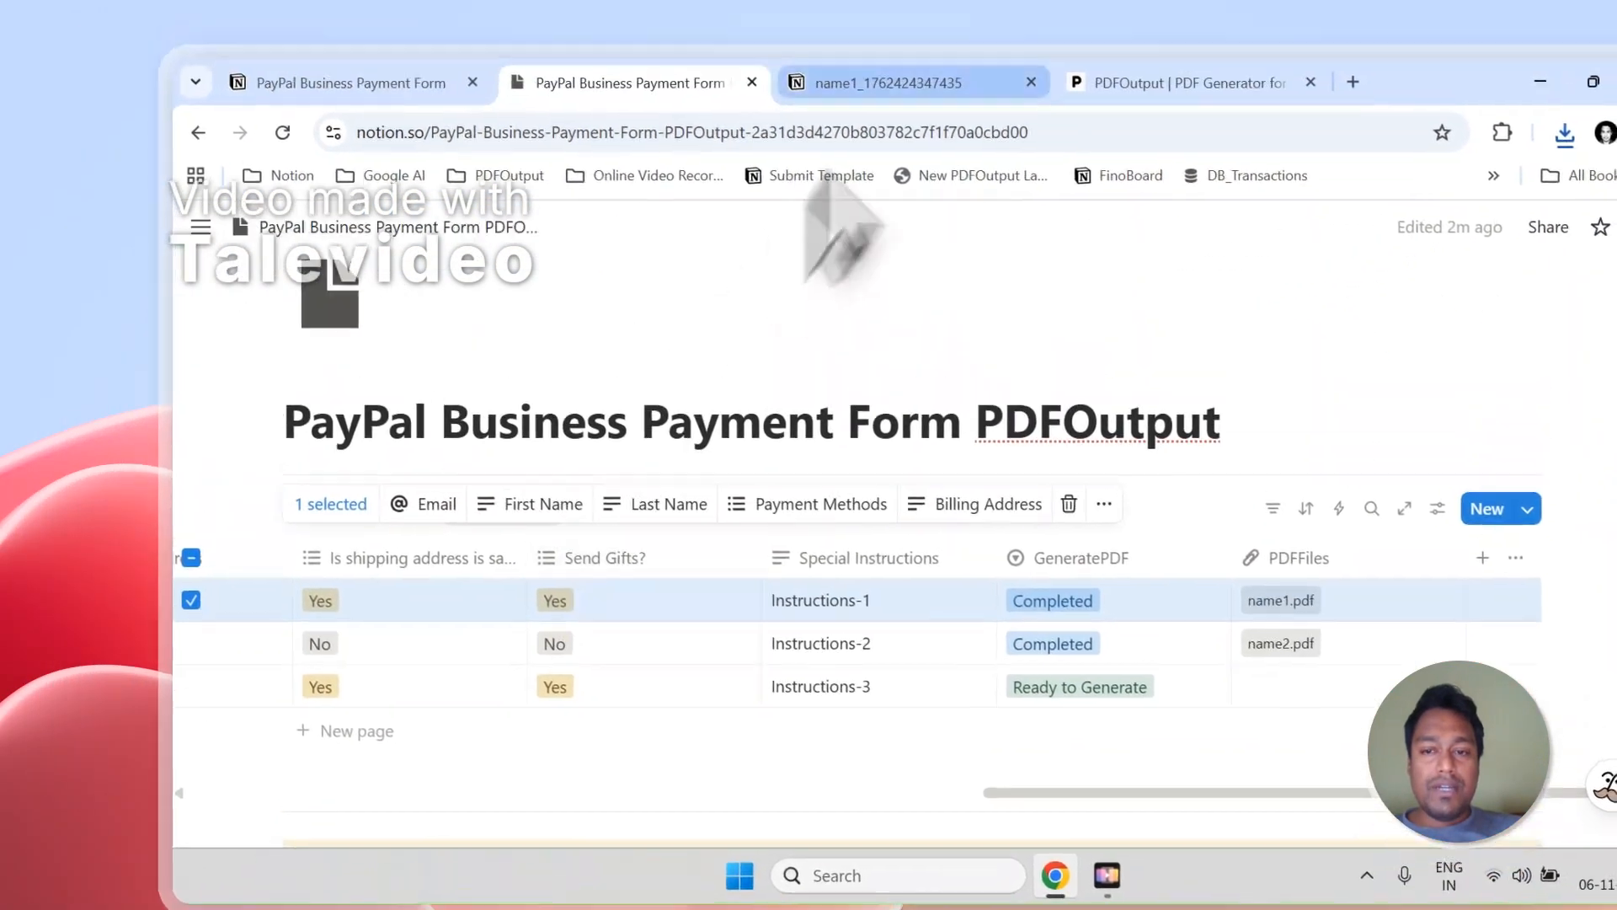
click(927, 2)
drag(1054, 741, 1068, 743)
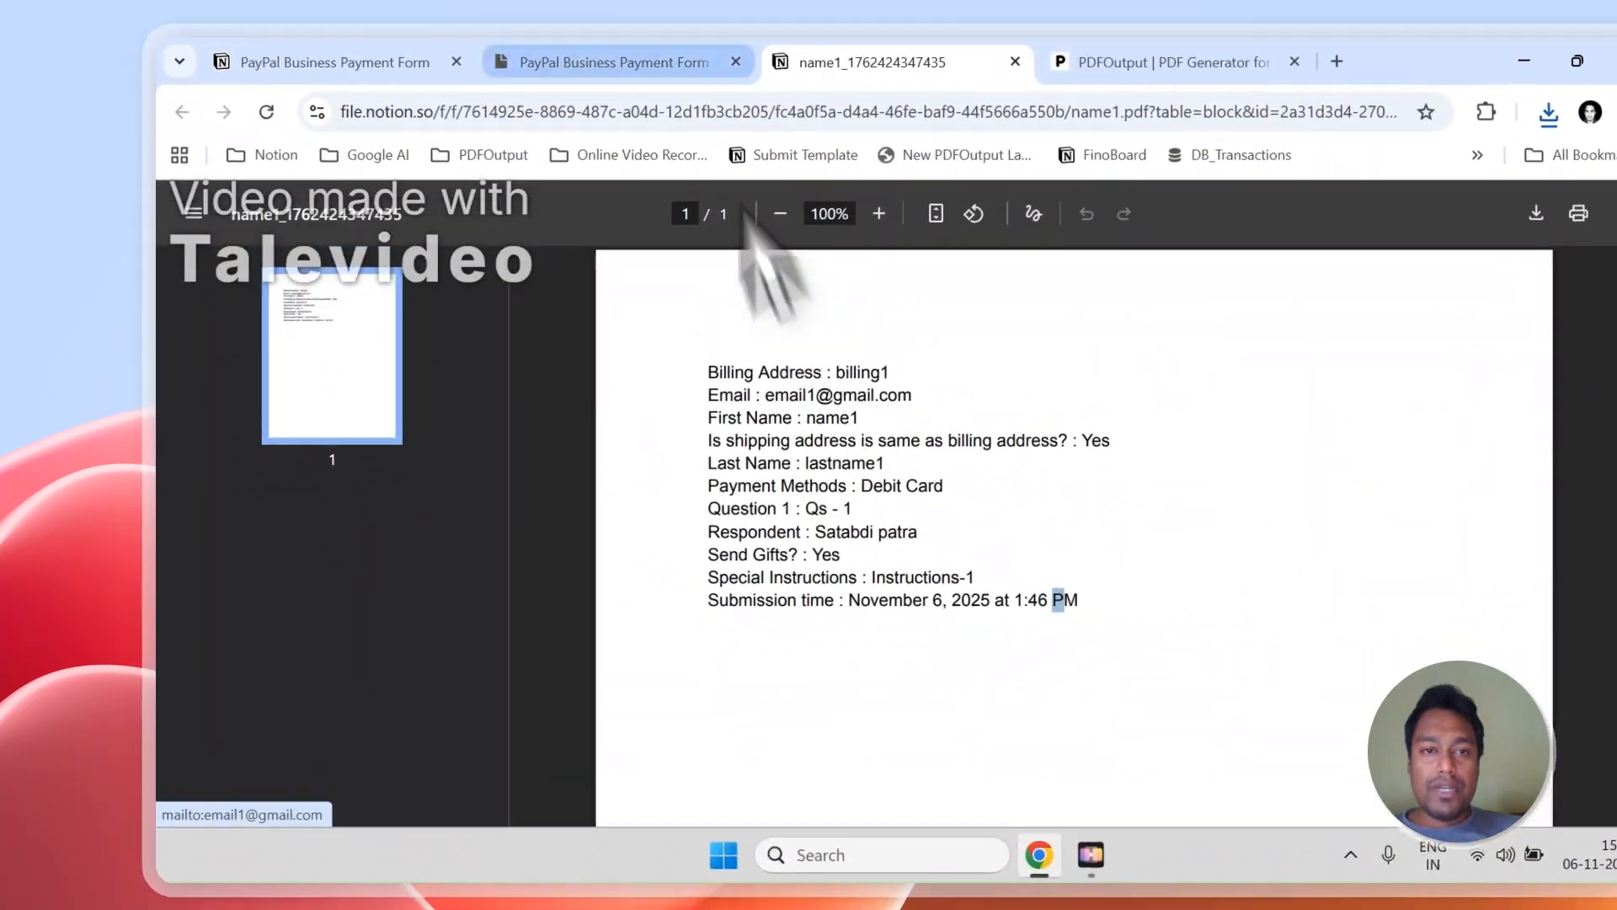
- Open name2.pdf from the second response and compare its contents with name1.pdf
click(665, 14)
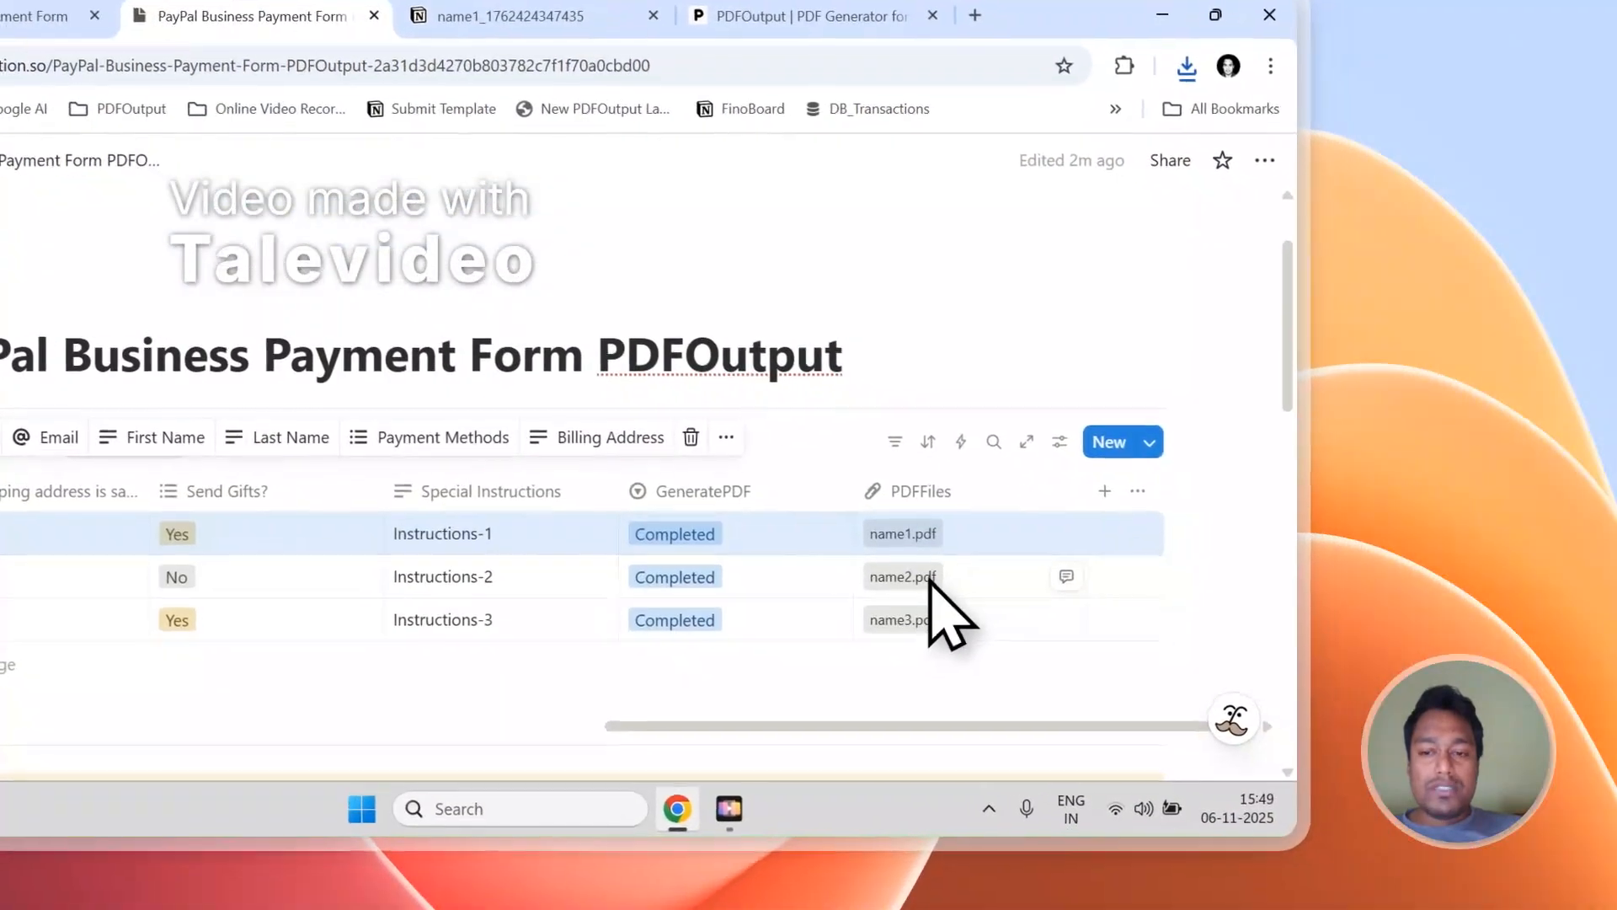
click(930, 579)
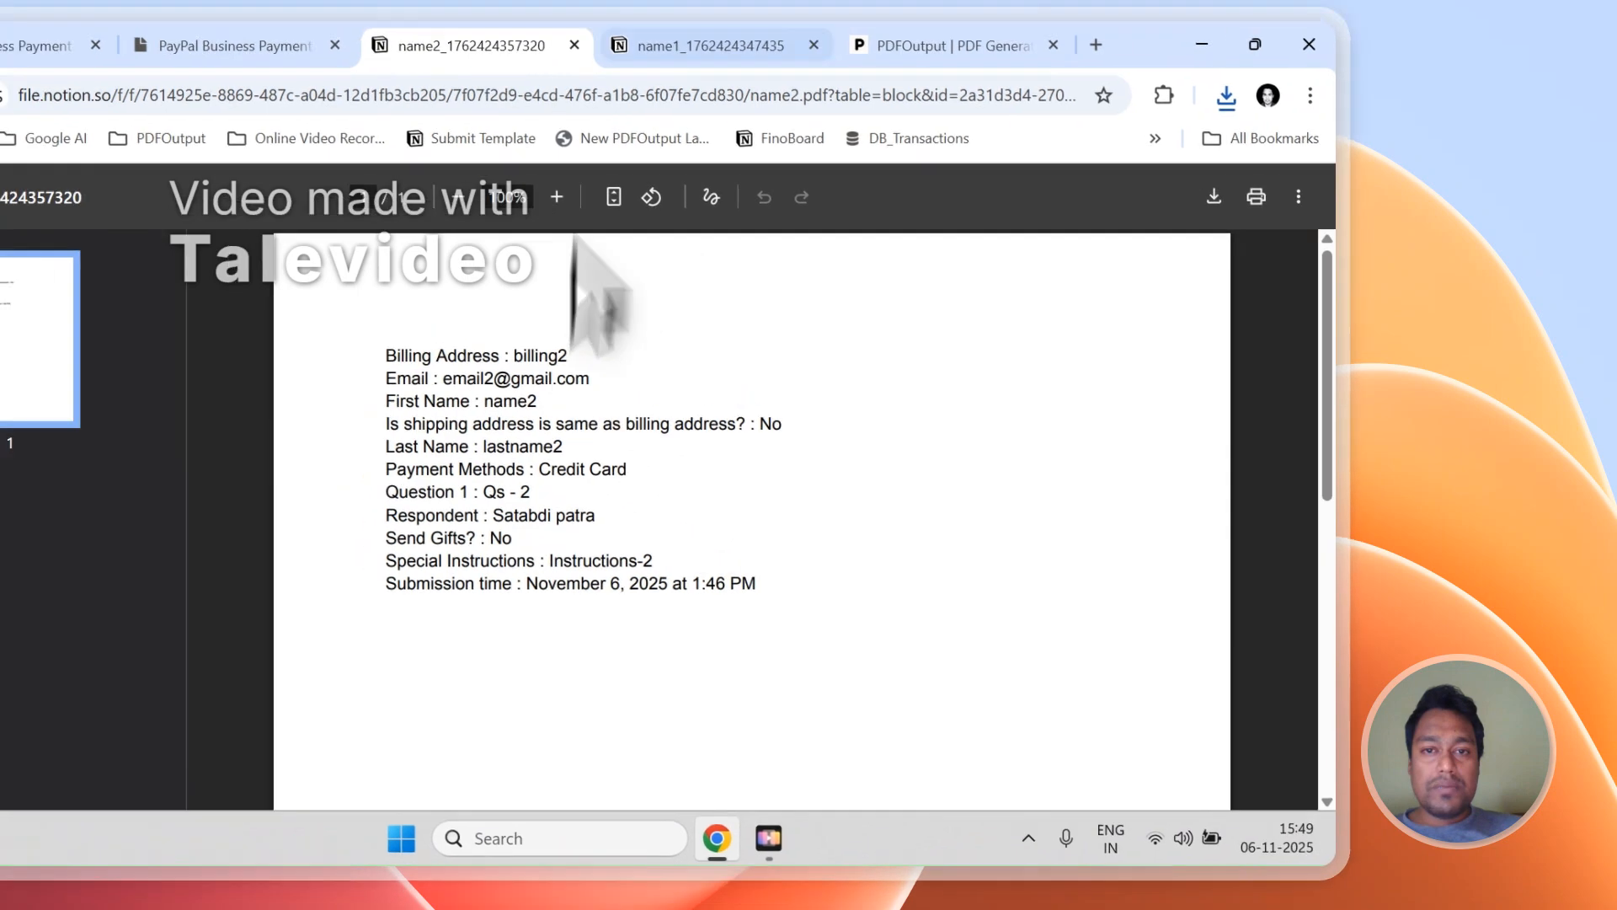
click(665, 13)
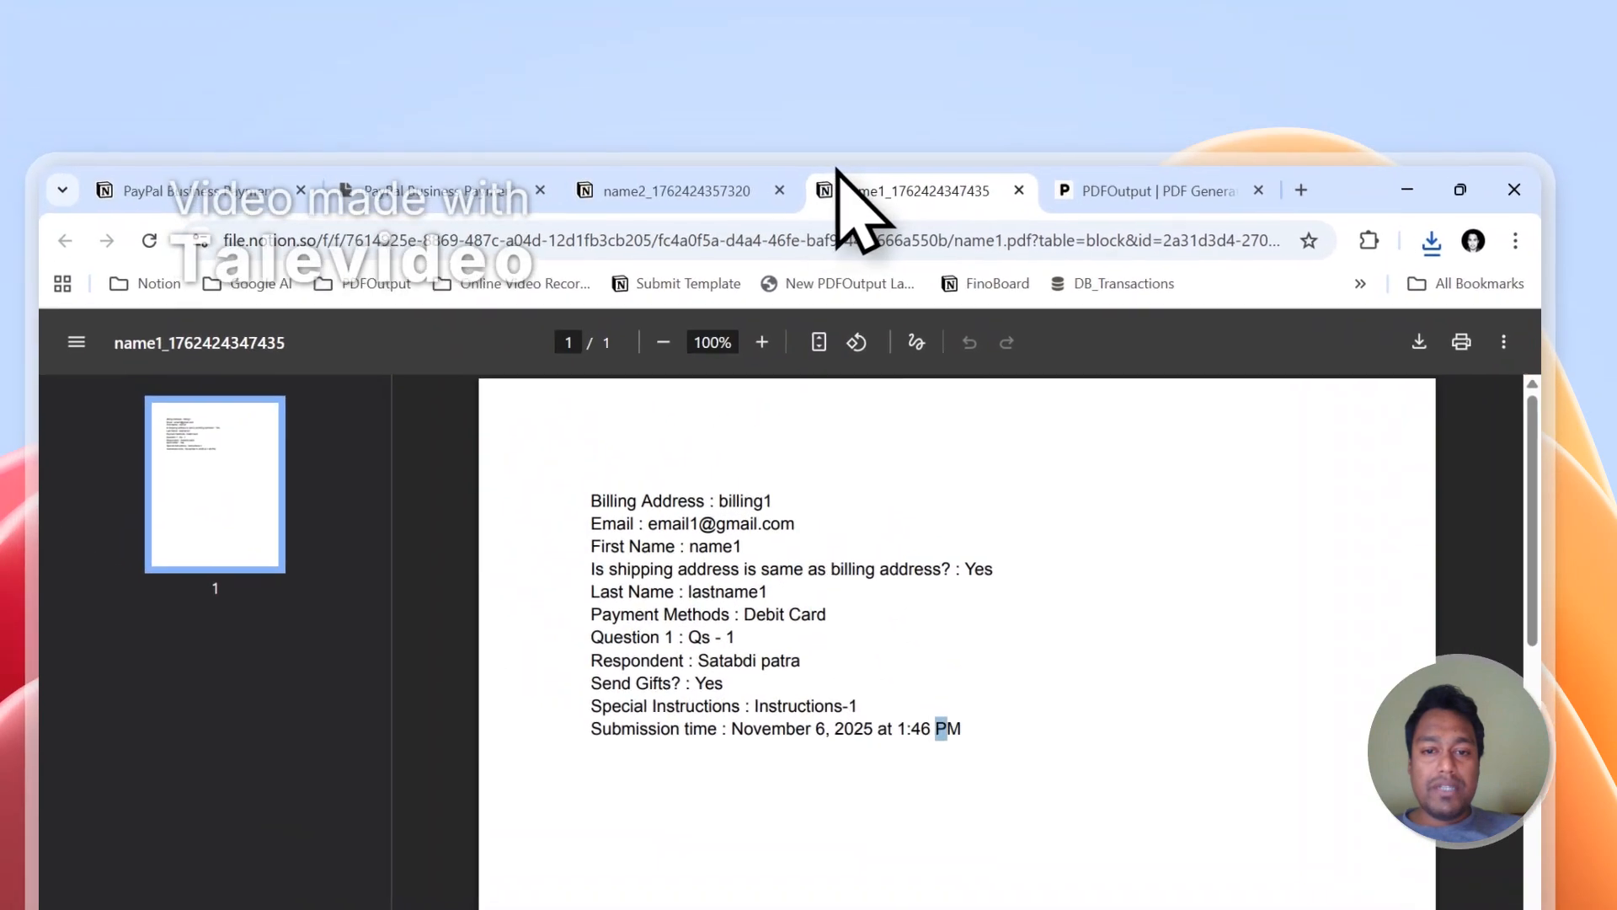
click(425, 13)
click(665, 12)
- Open name3.pdf from the third response and compare its contents with the name2 and name1 PDFs
click(543, 204)
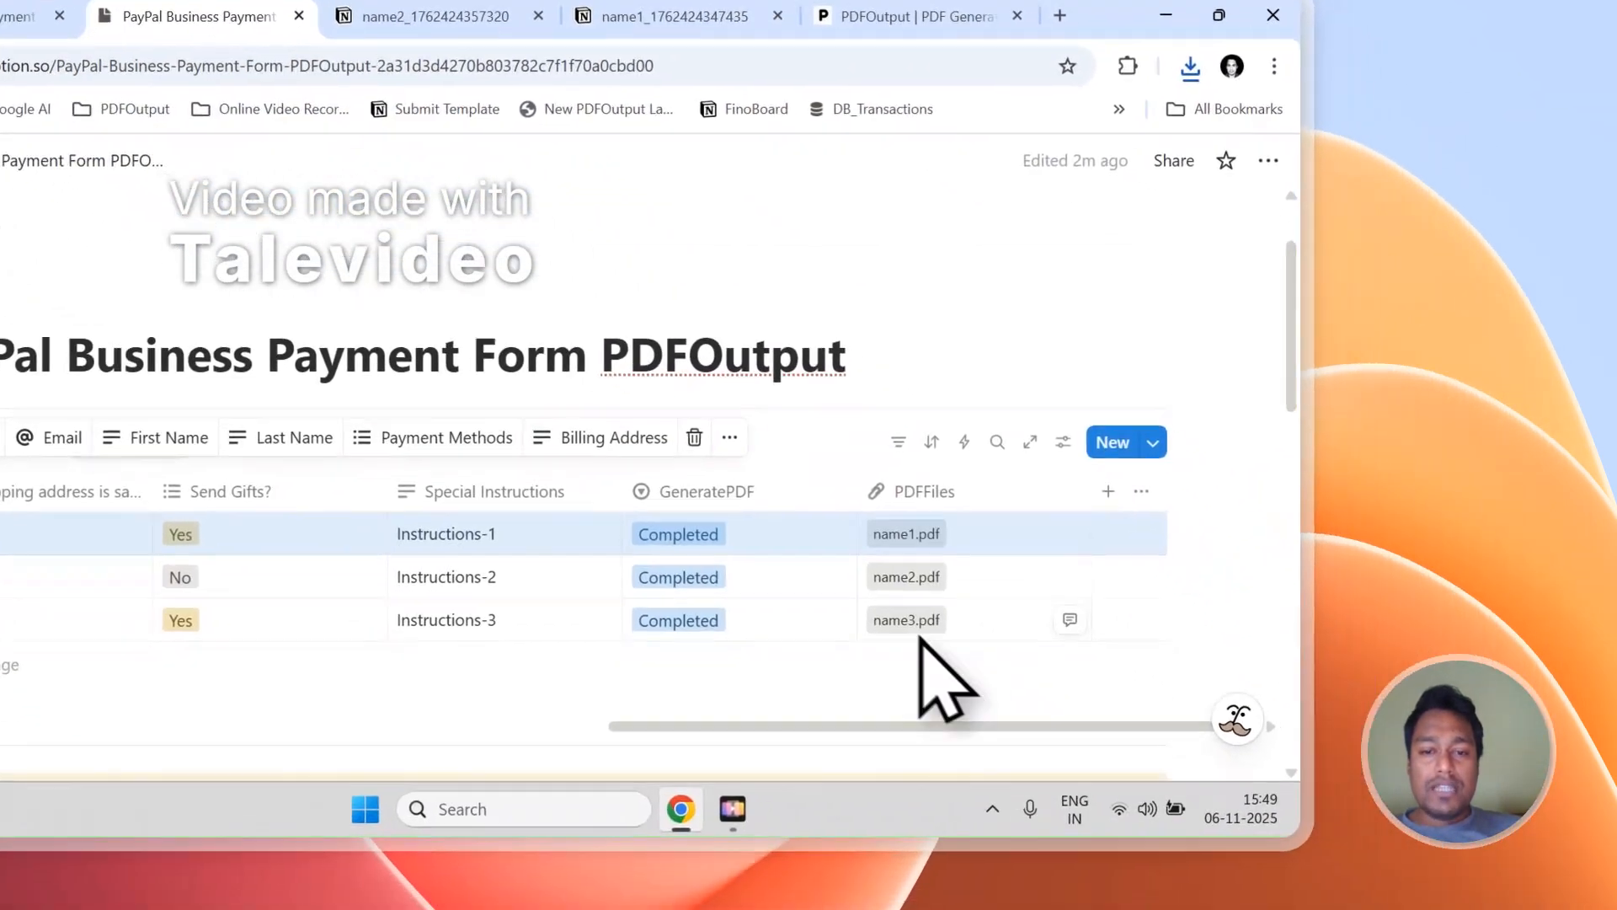
click(1161, 806)
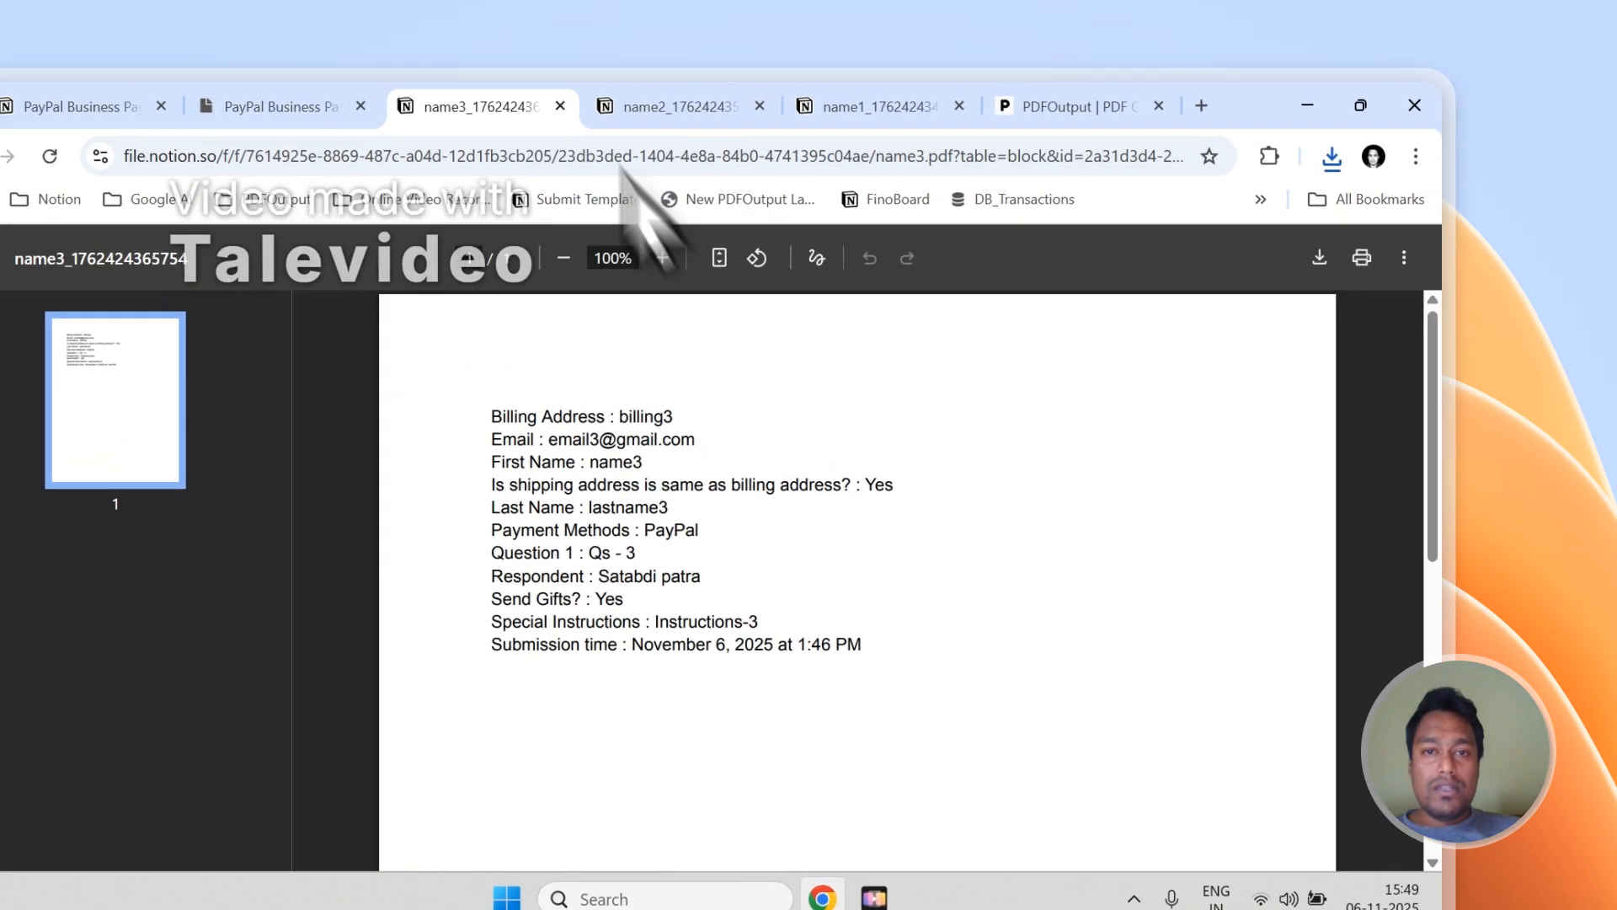
click(495, 7)
click(645, 8)
click(524, 5)
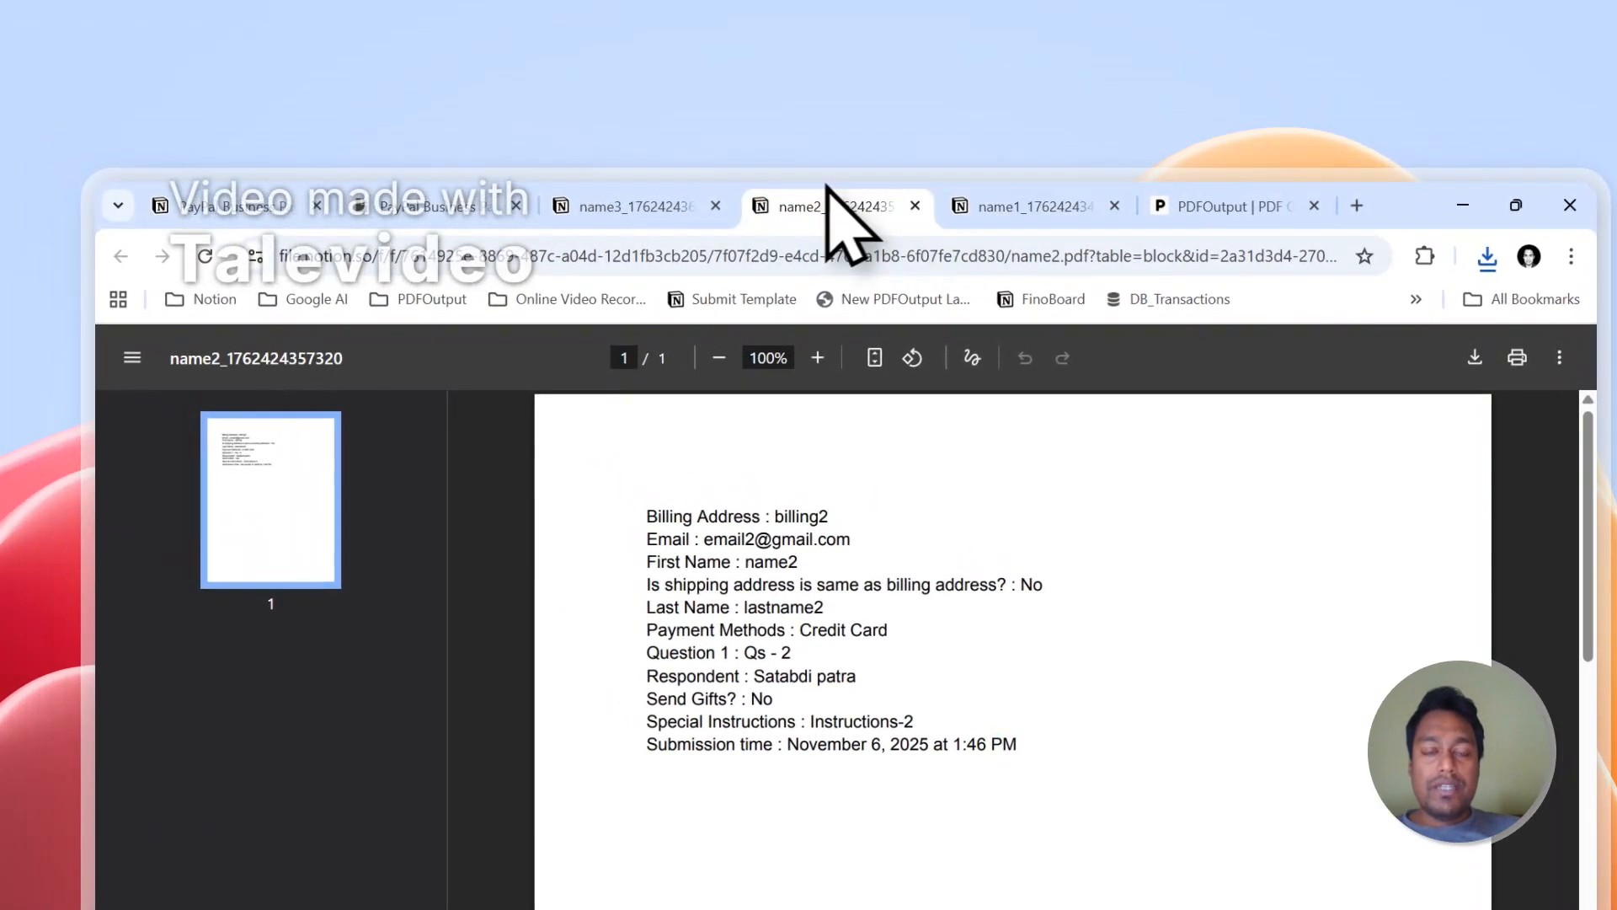
click(956, 204)
click(800, 206)
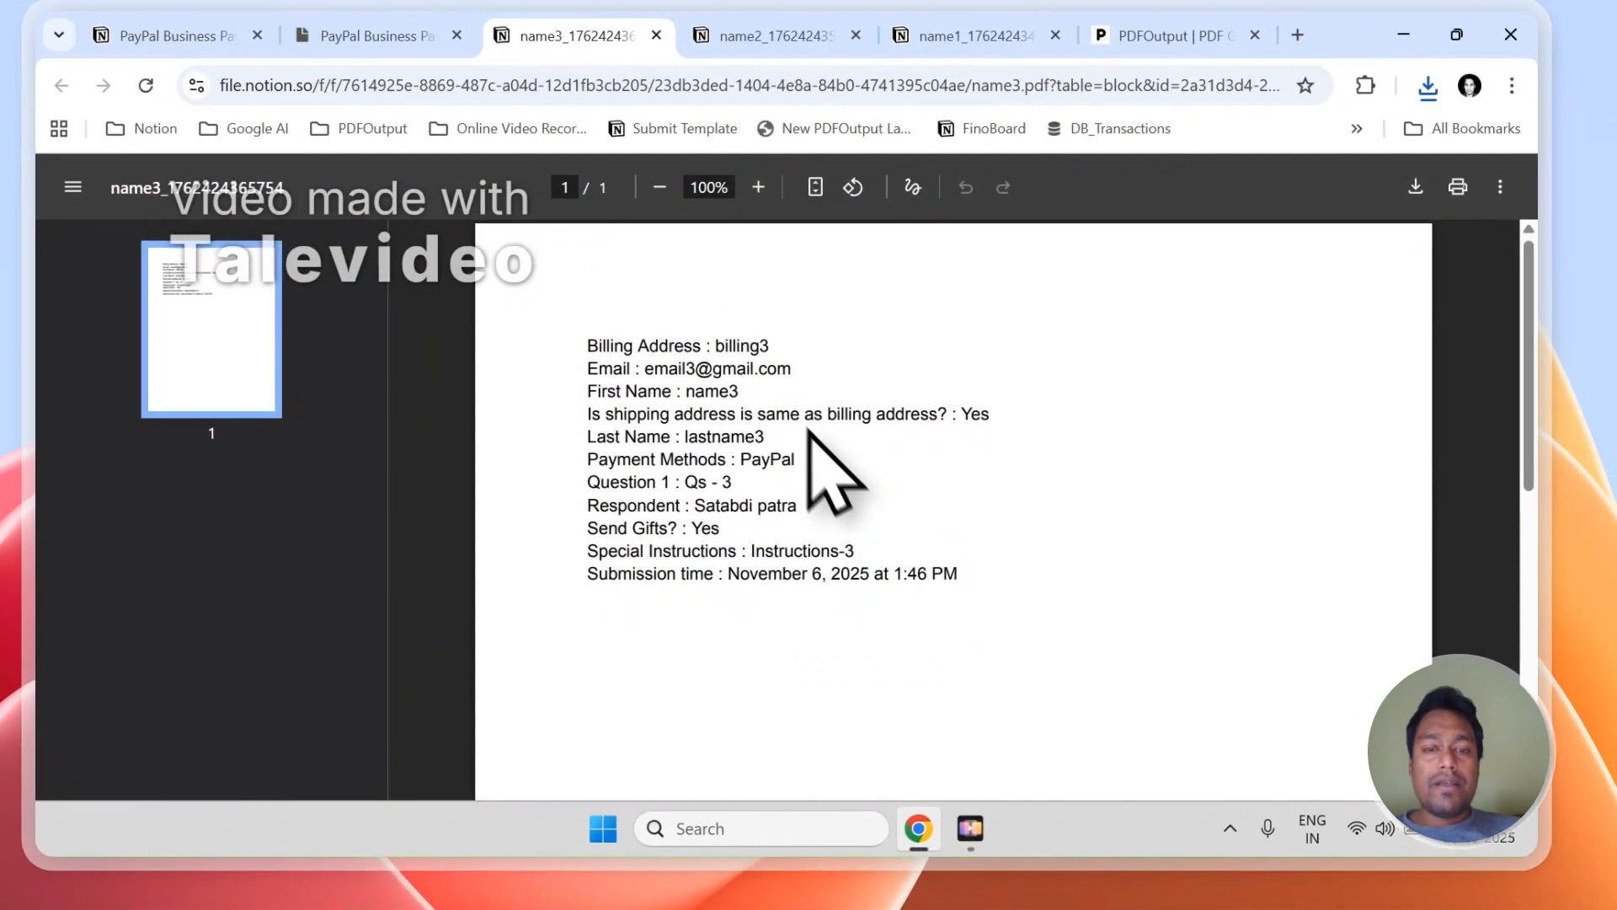
- Return to the Notion responses, close the three opened PDF files, and switch back to PDFOutput
click(375, 35)
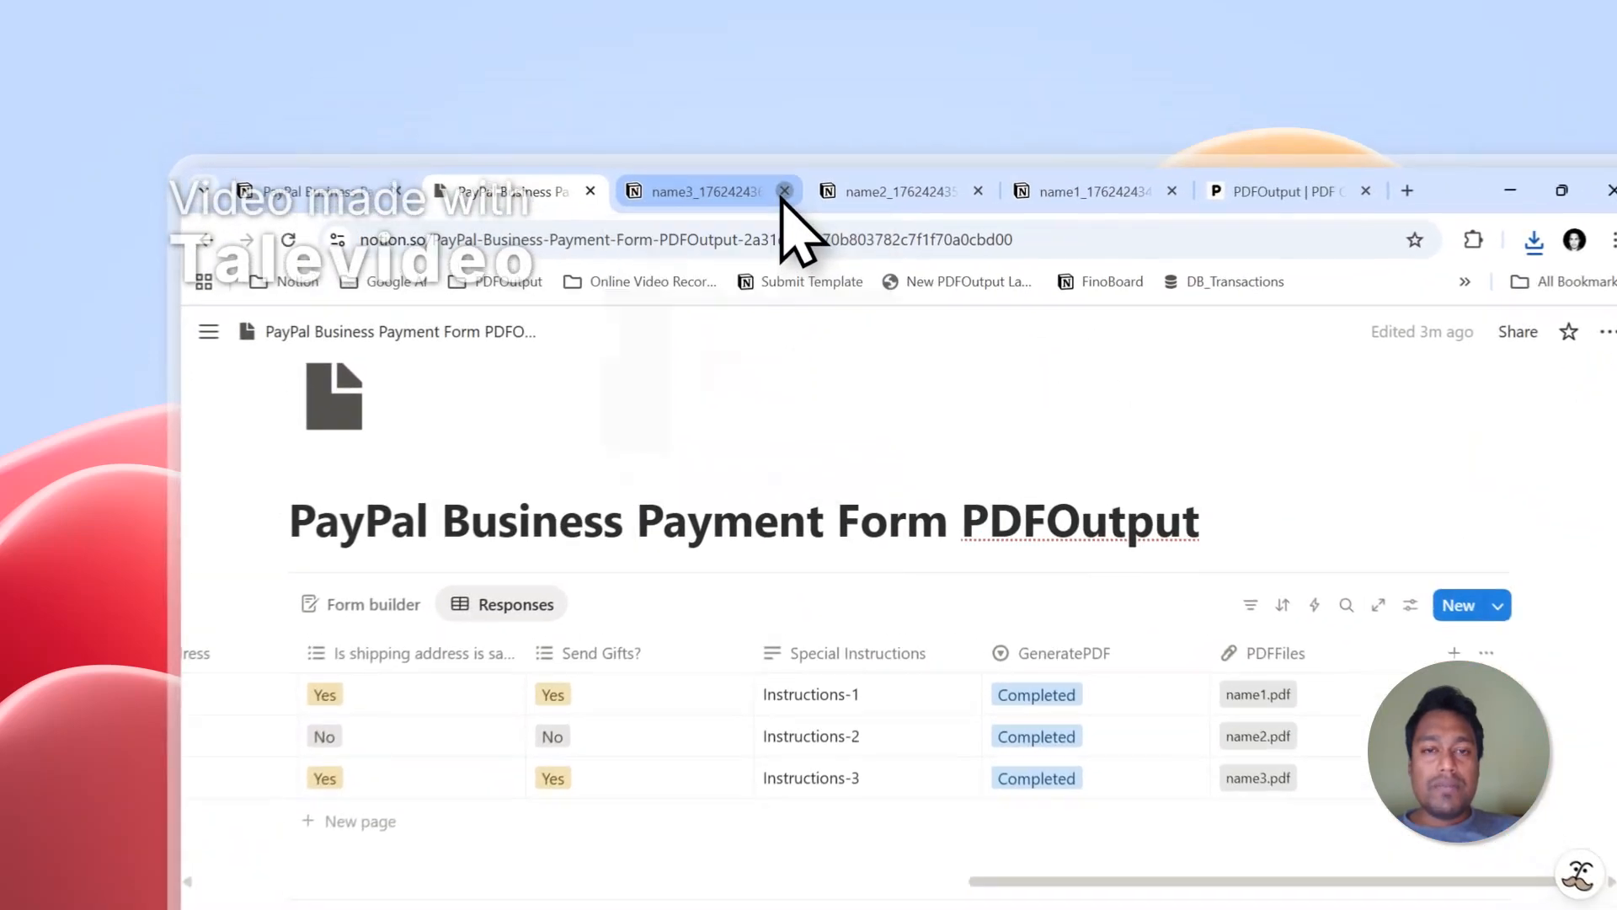
click(698, 122)
click(698, 122)
click(698, 122)
click(729, 202)
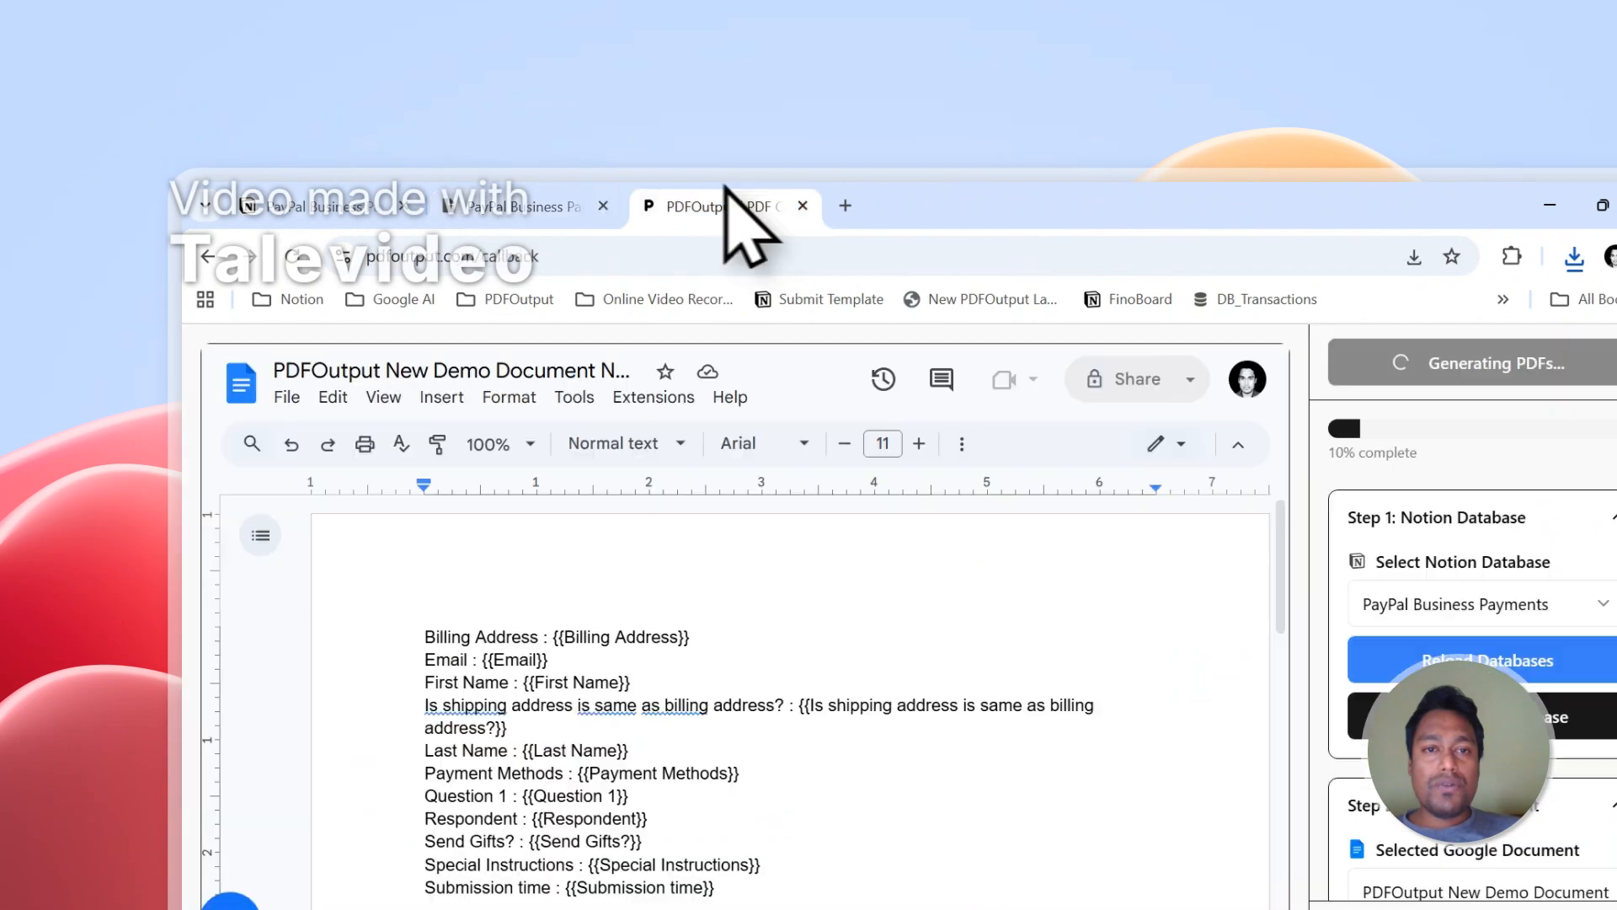
- Set up Notion automation for the PayPal Business Payments mapping that uses First Name as the PDF file name
scroll(1247, 619, down, 5)
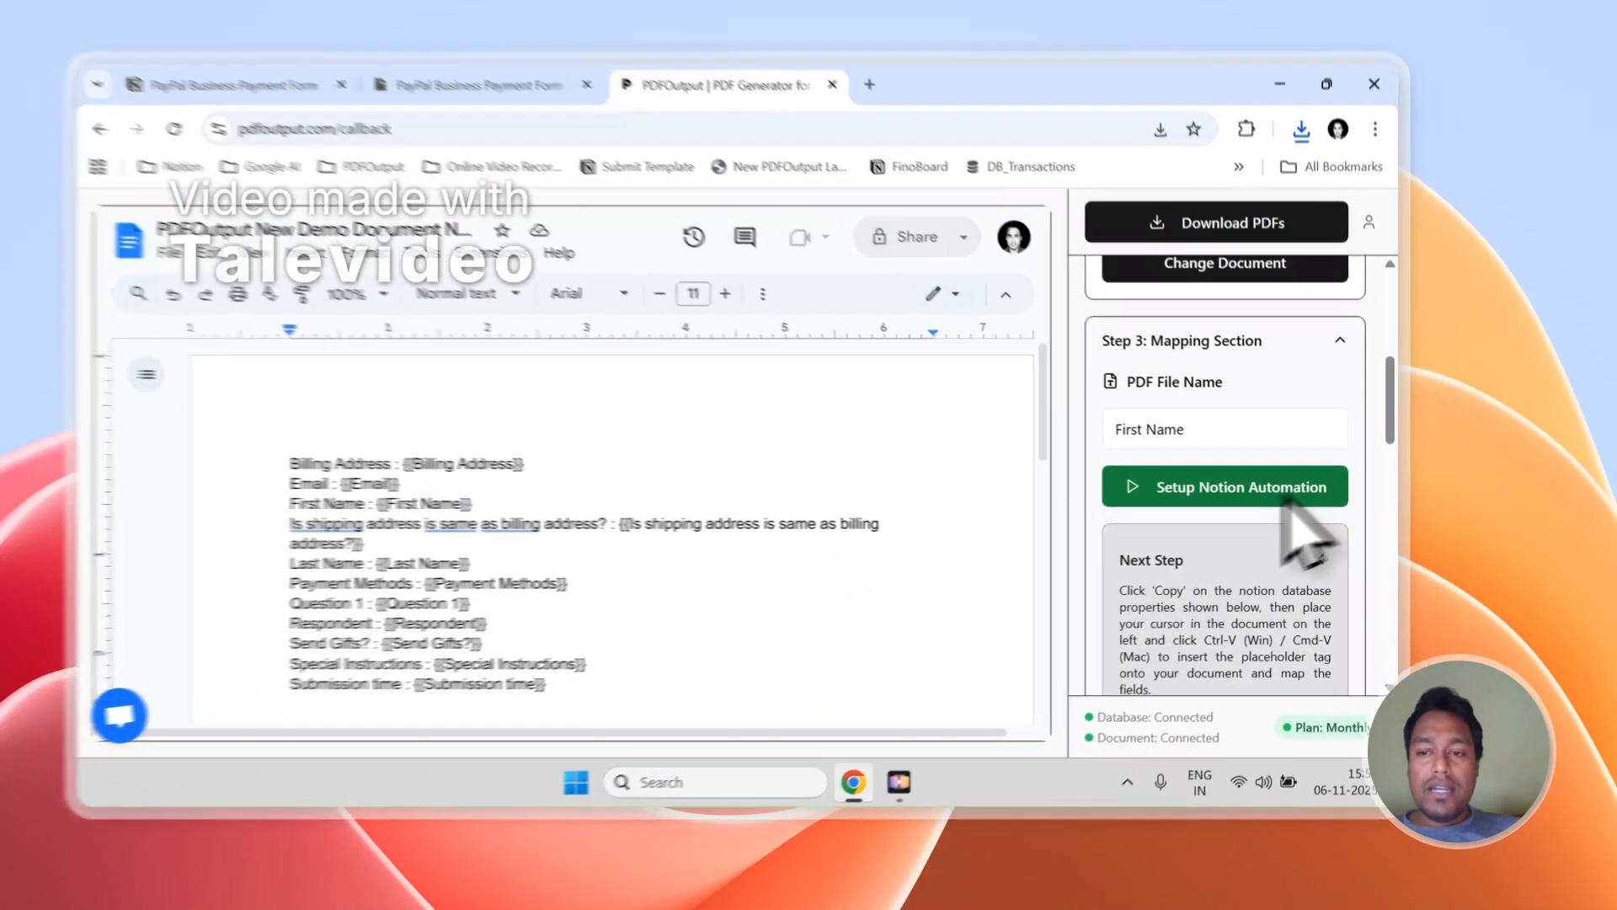
click(1268, 502)
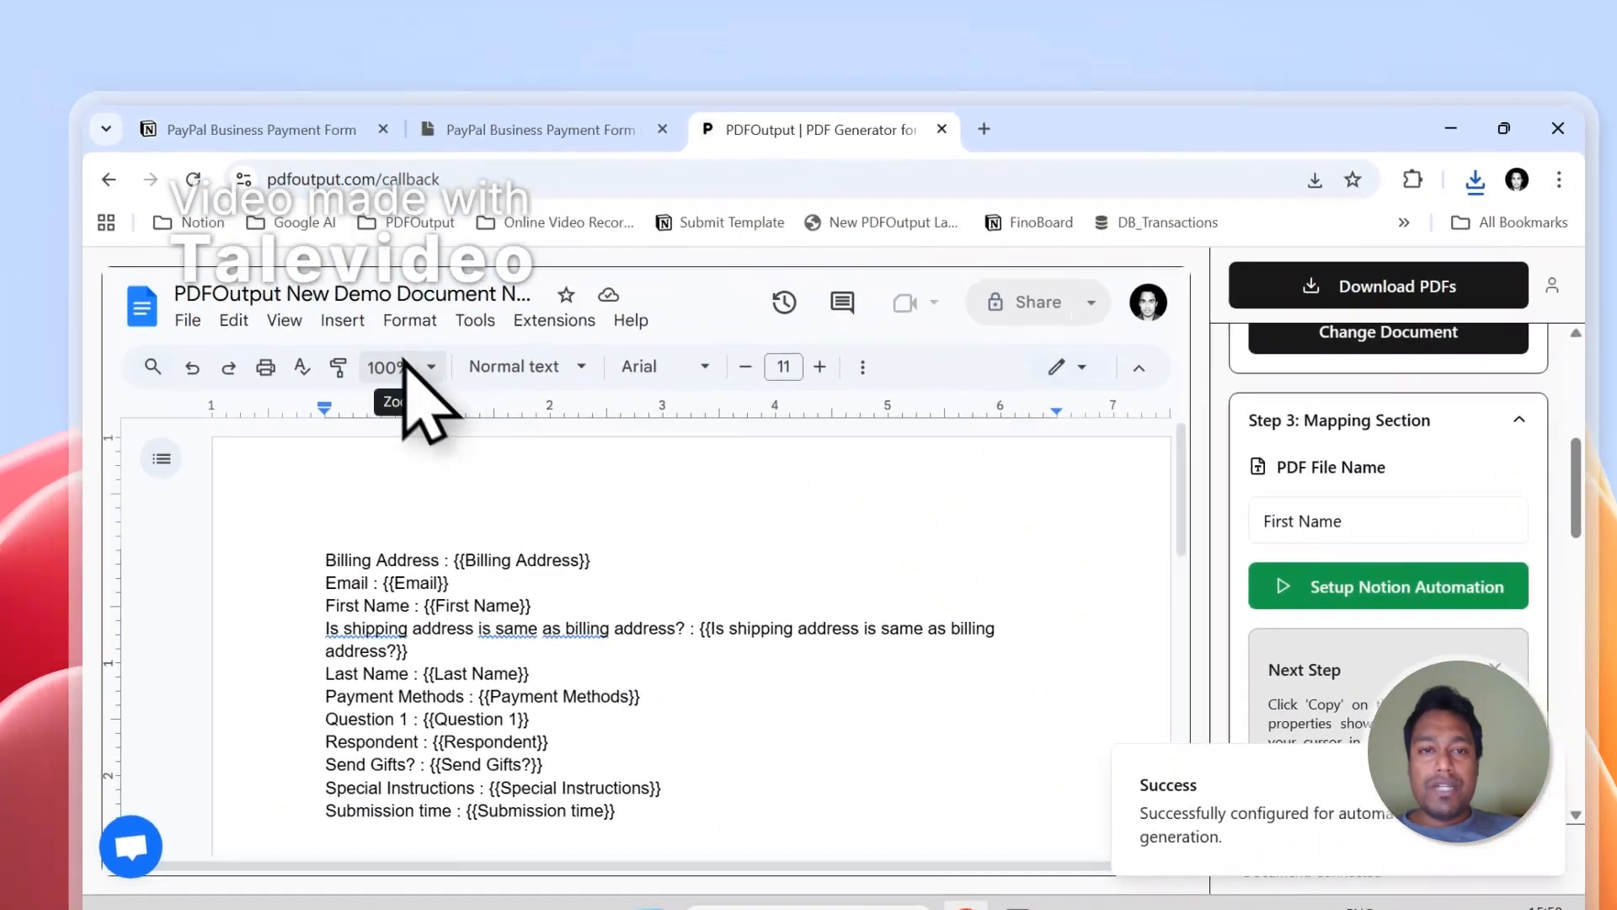
- Add a blank response row to the Notion database and set its GeneratePDF status to Ready to Generate
click(534, 162)
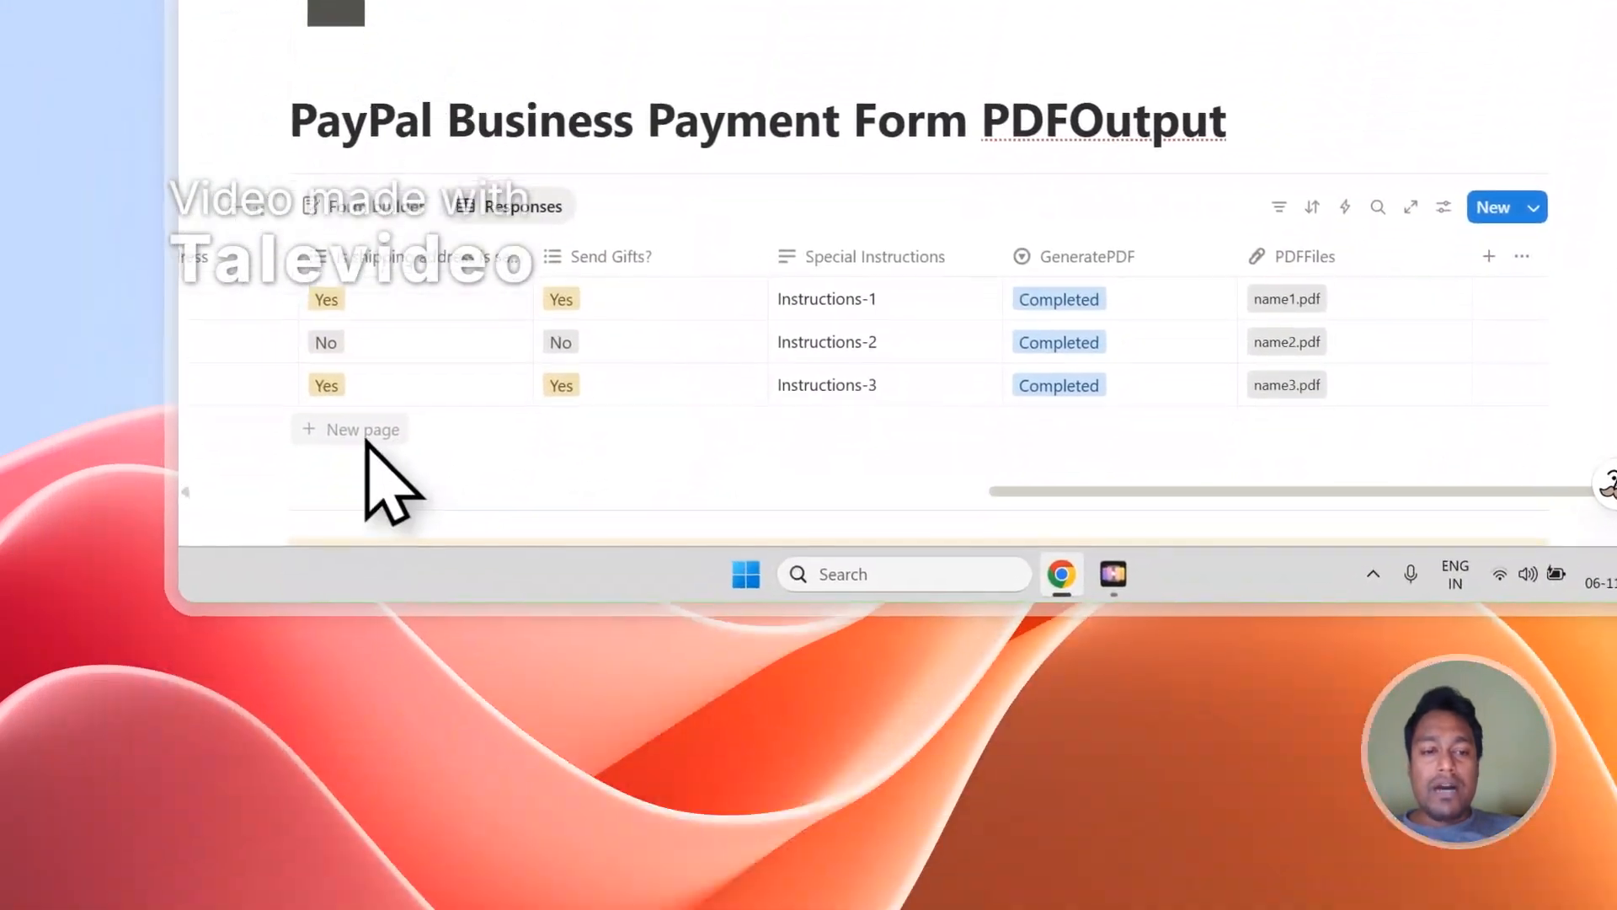
click(296, 795)
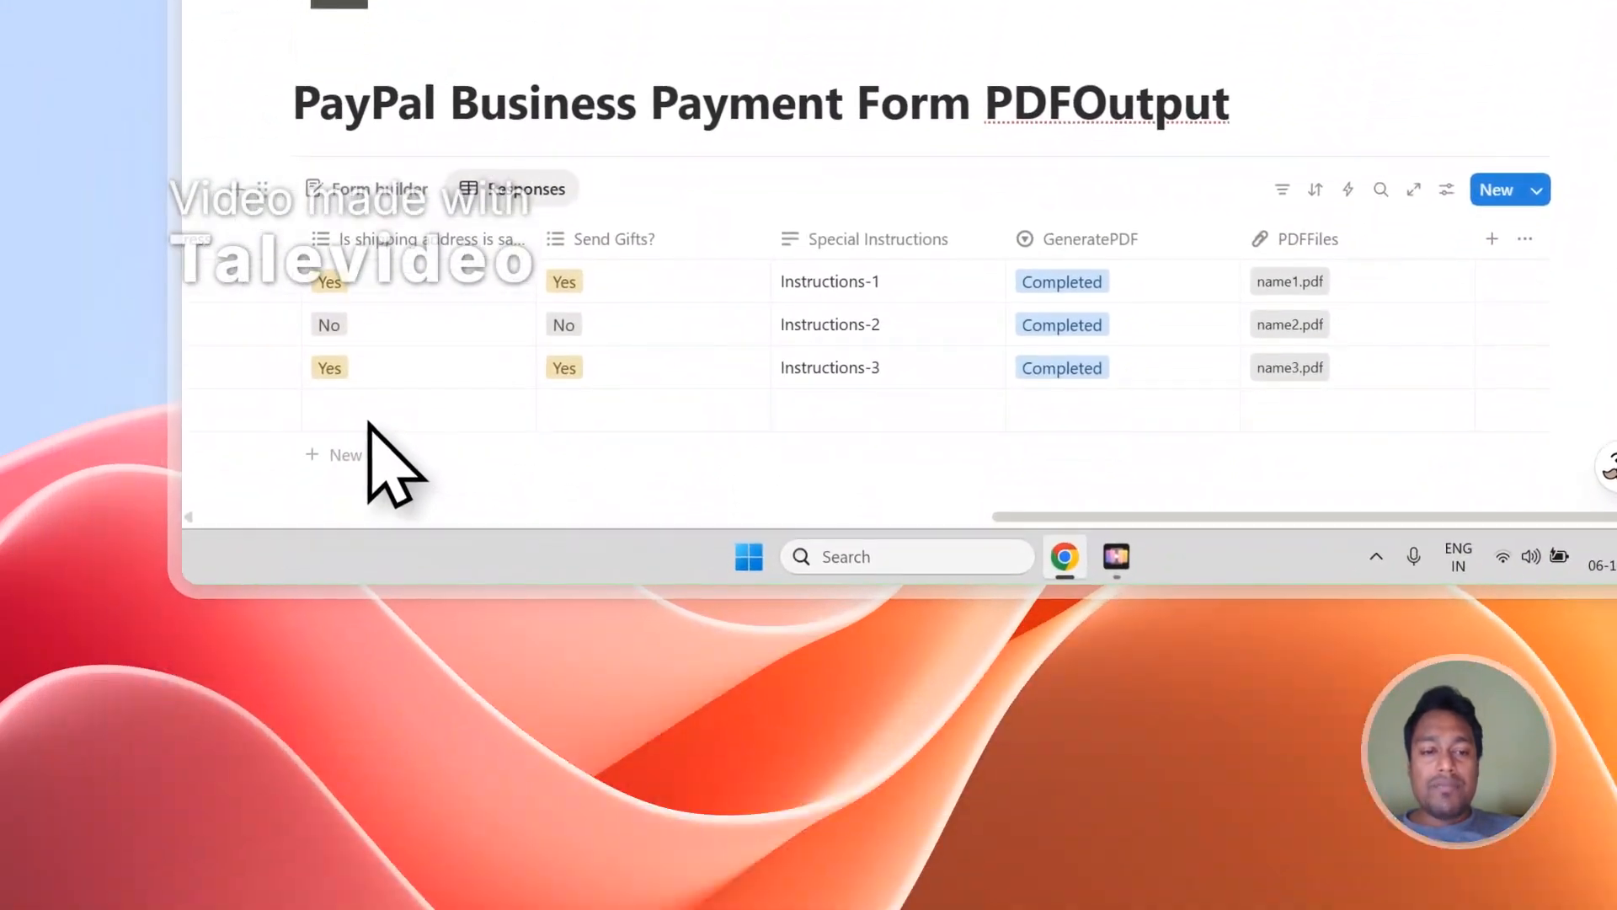
click(1090, 406)
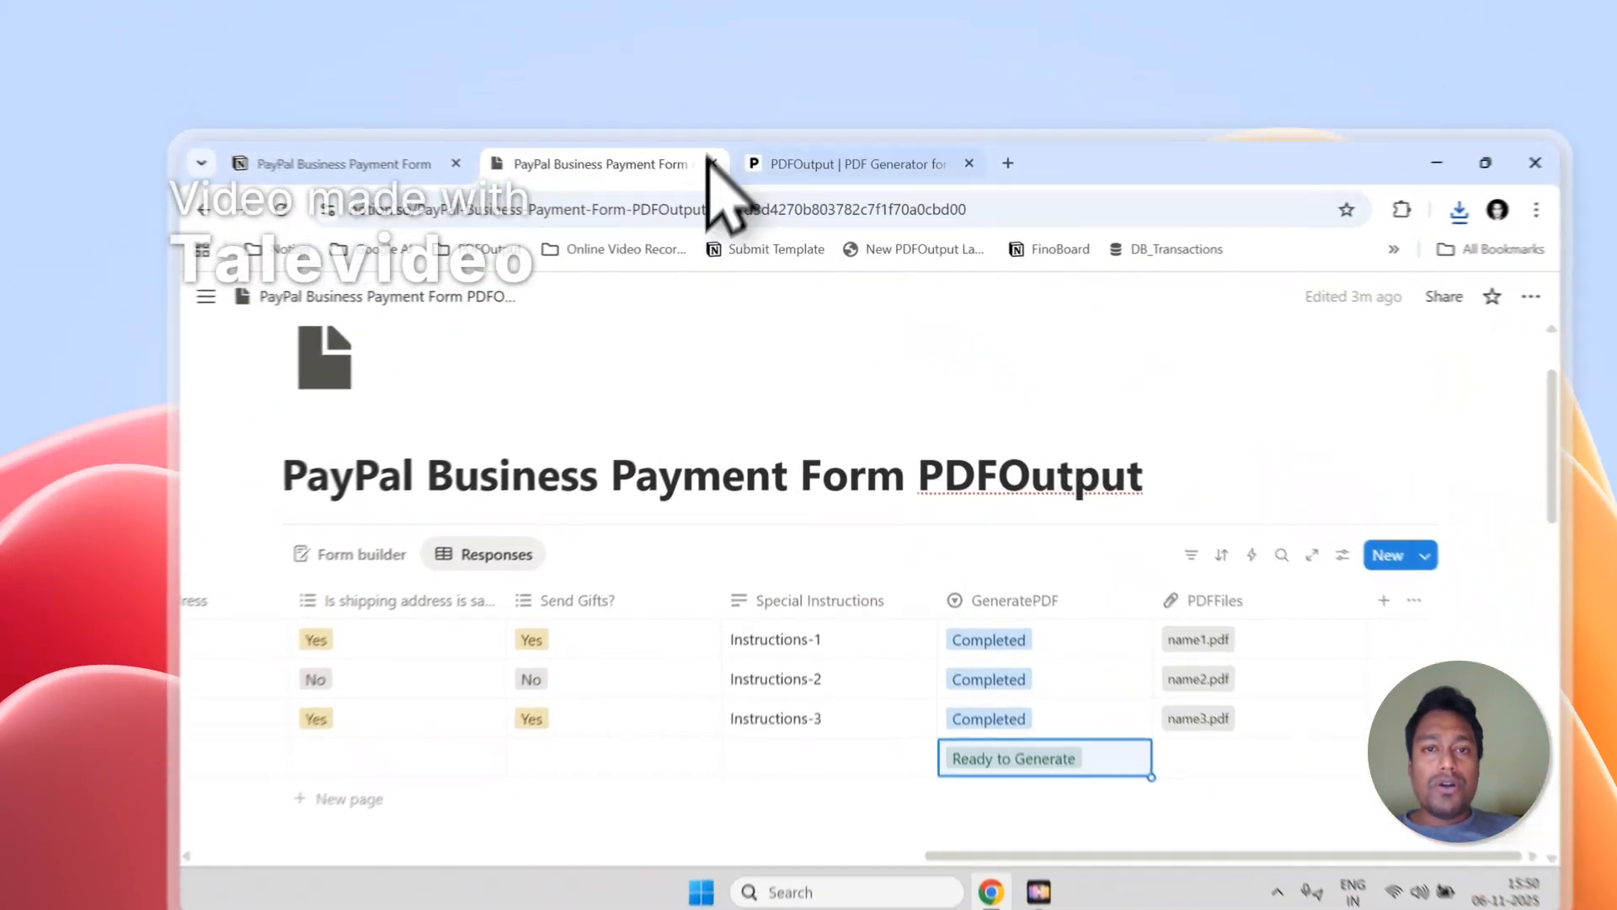
- Check the PDFOutput setup, then add a second blank response row in Notion with GeneratePDF set to Ready to Generate
click(731, 123)
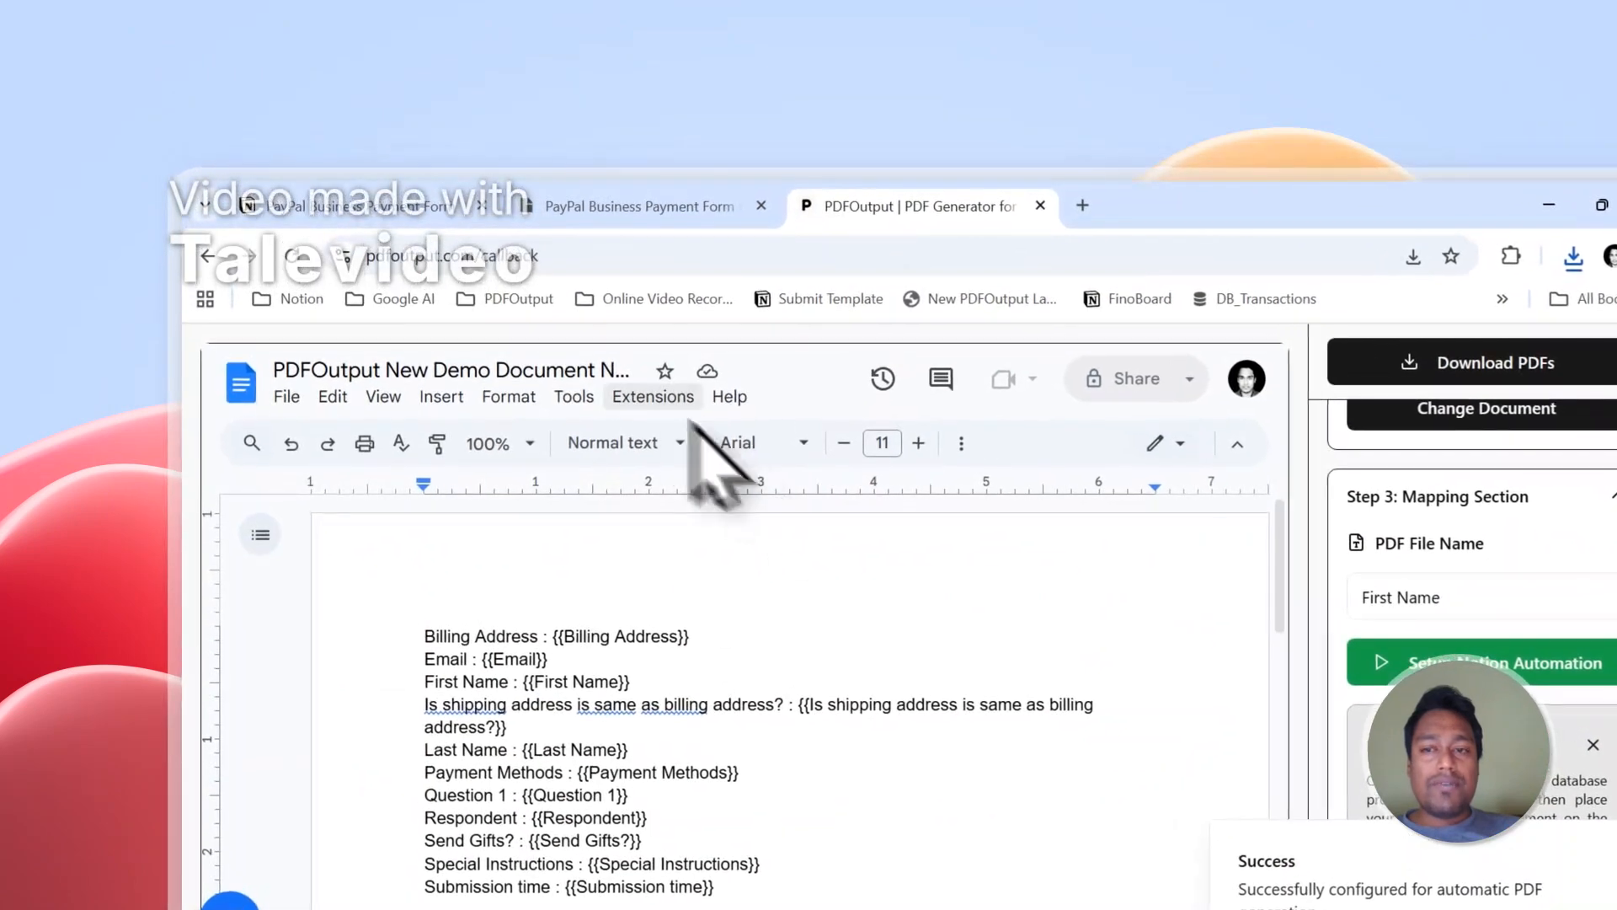
scroll(1466, 544, up, 5)
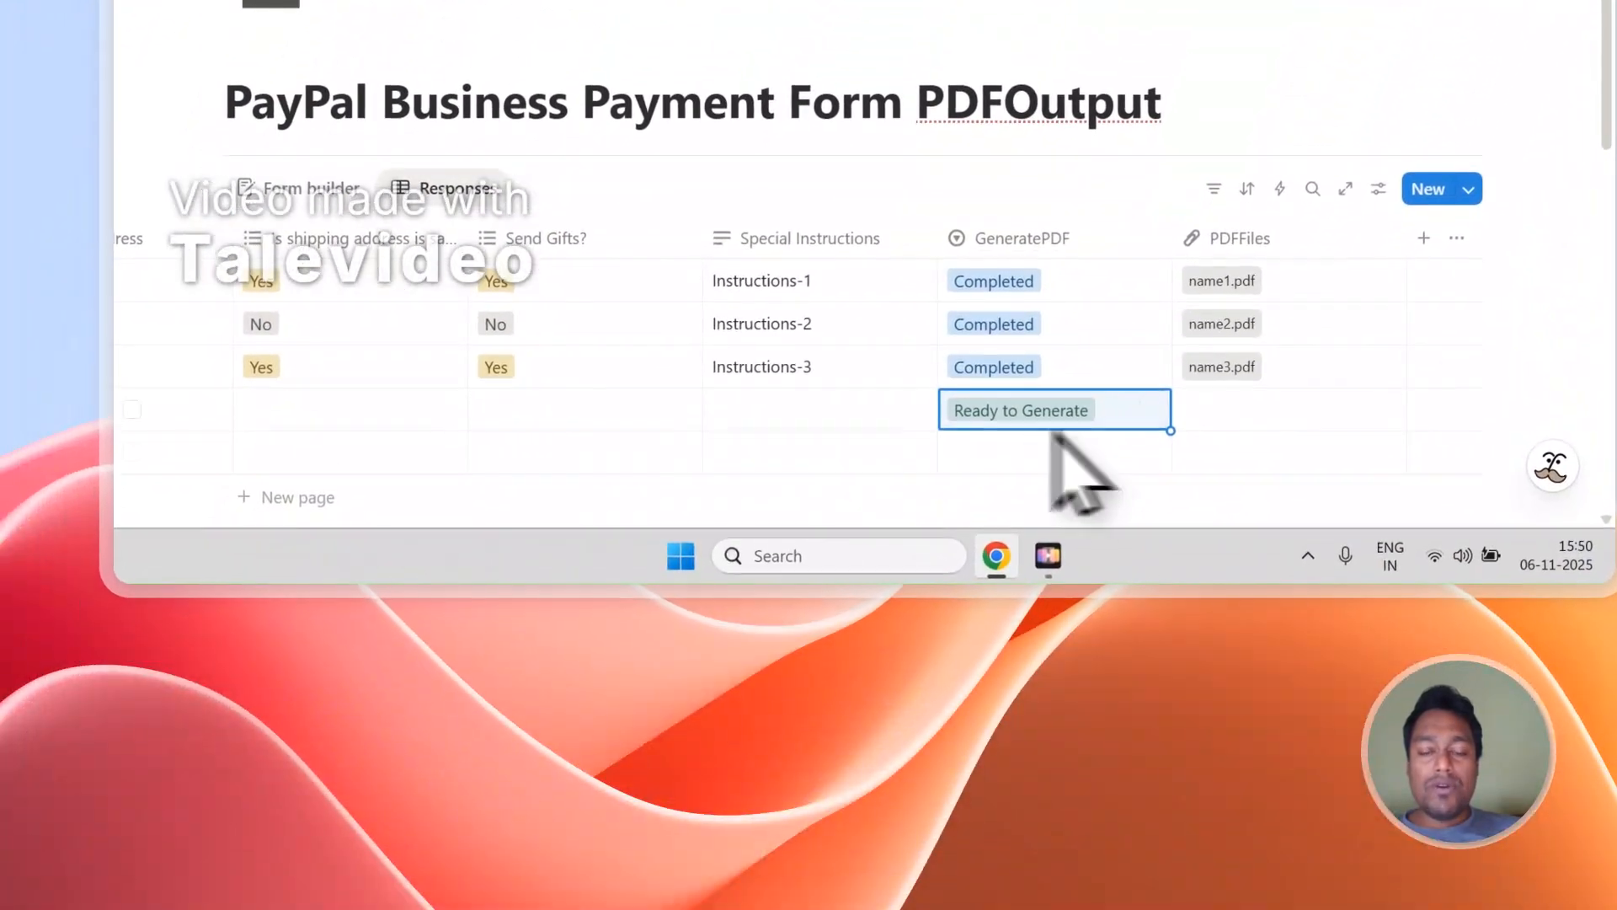
click(910, 775)
click(1104, 313)
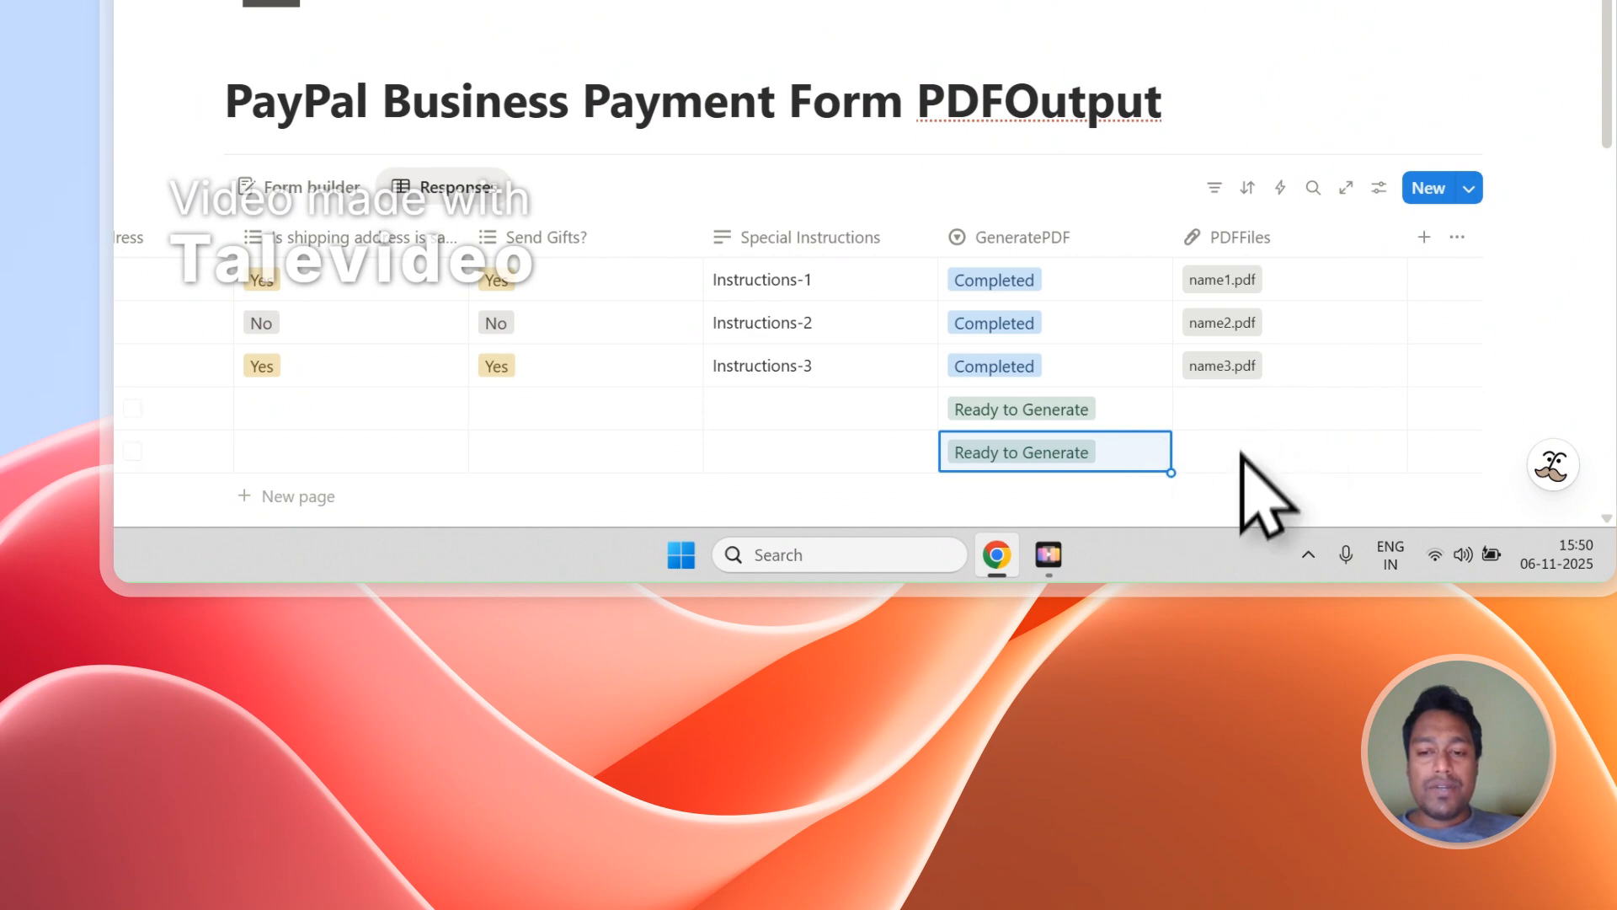
- Look over the public payment form, the Notion responses and the PDFOutput mapping section that the automation connects
click(332, 101)
scroll(603, 598, up, 4)
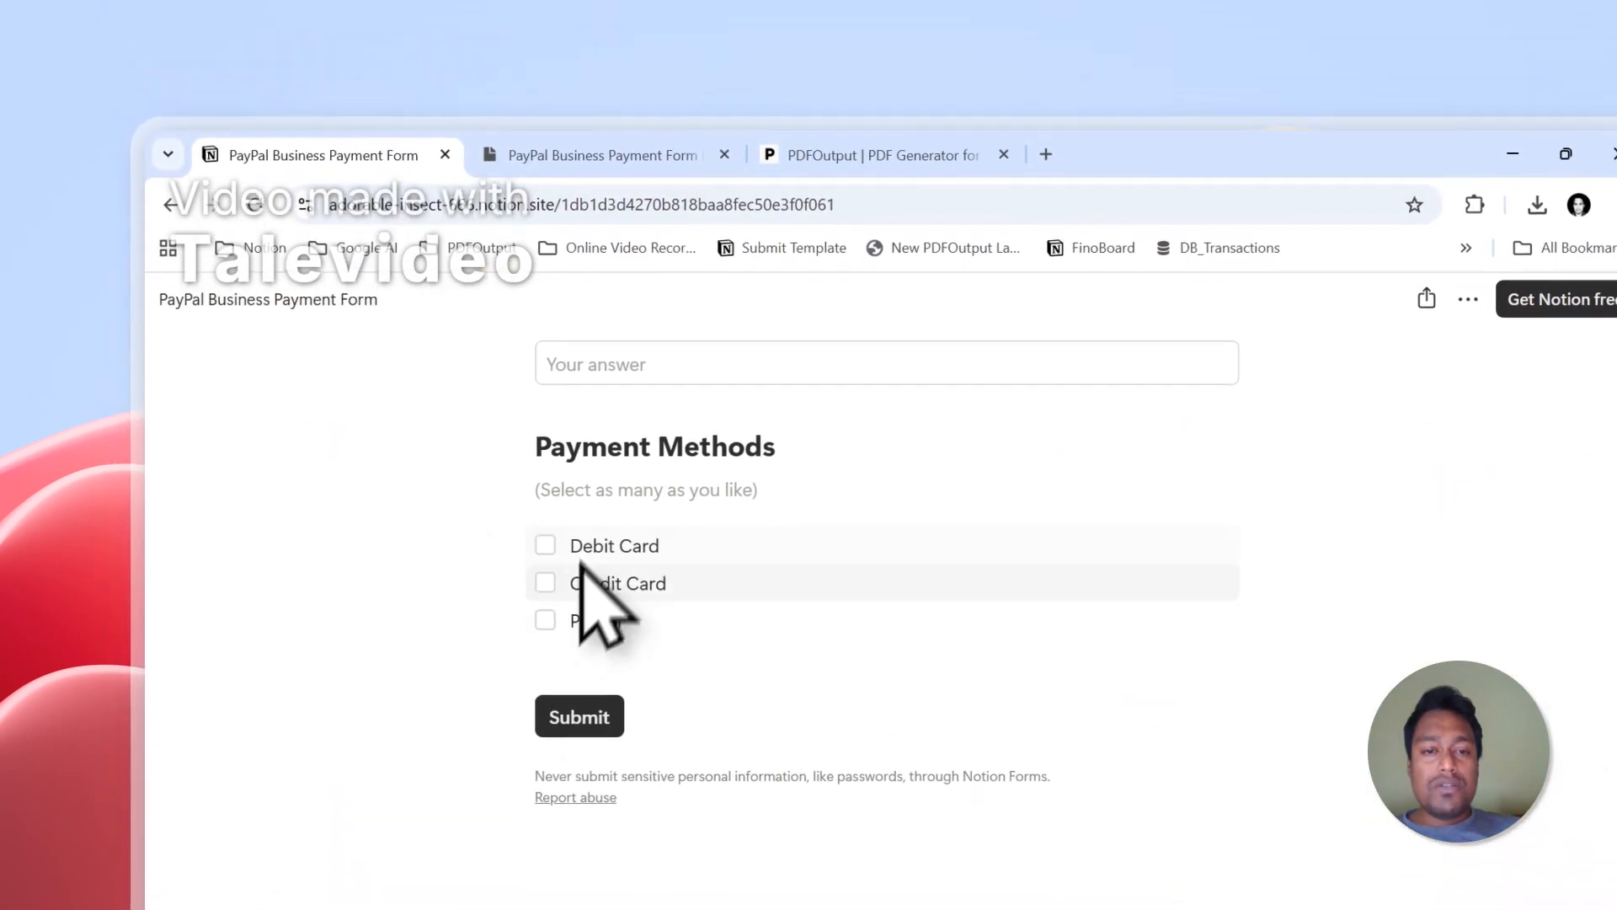
scroll(632, 648, down, 5)
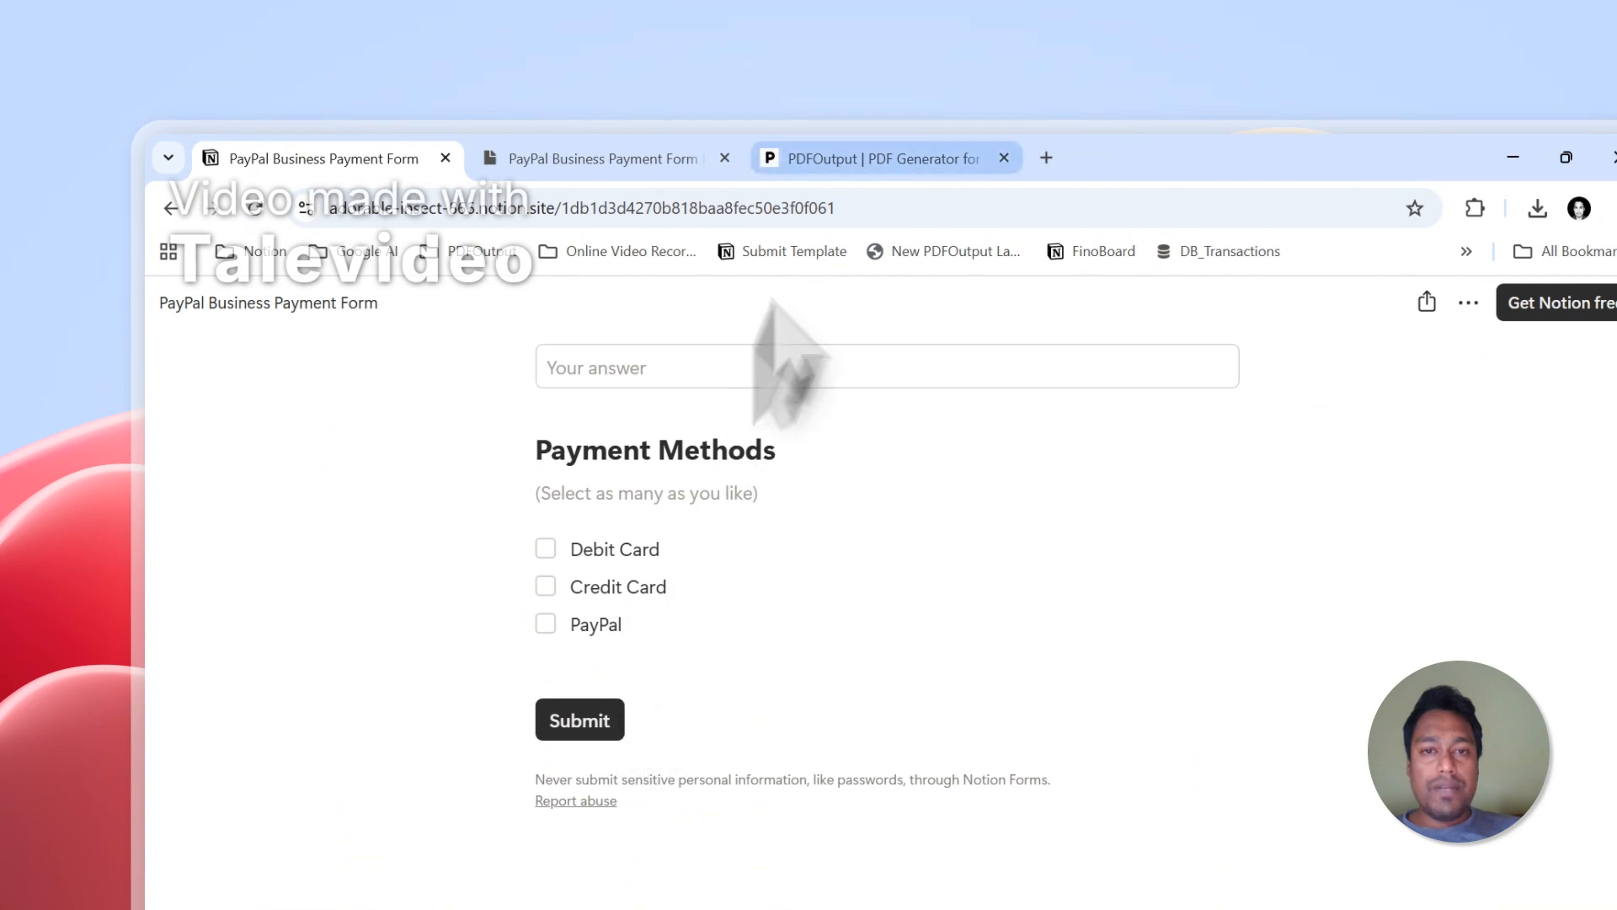
click(850, 156)
click(710, 148)
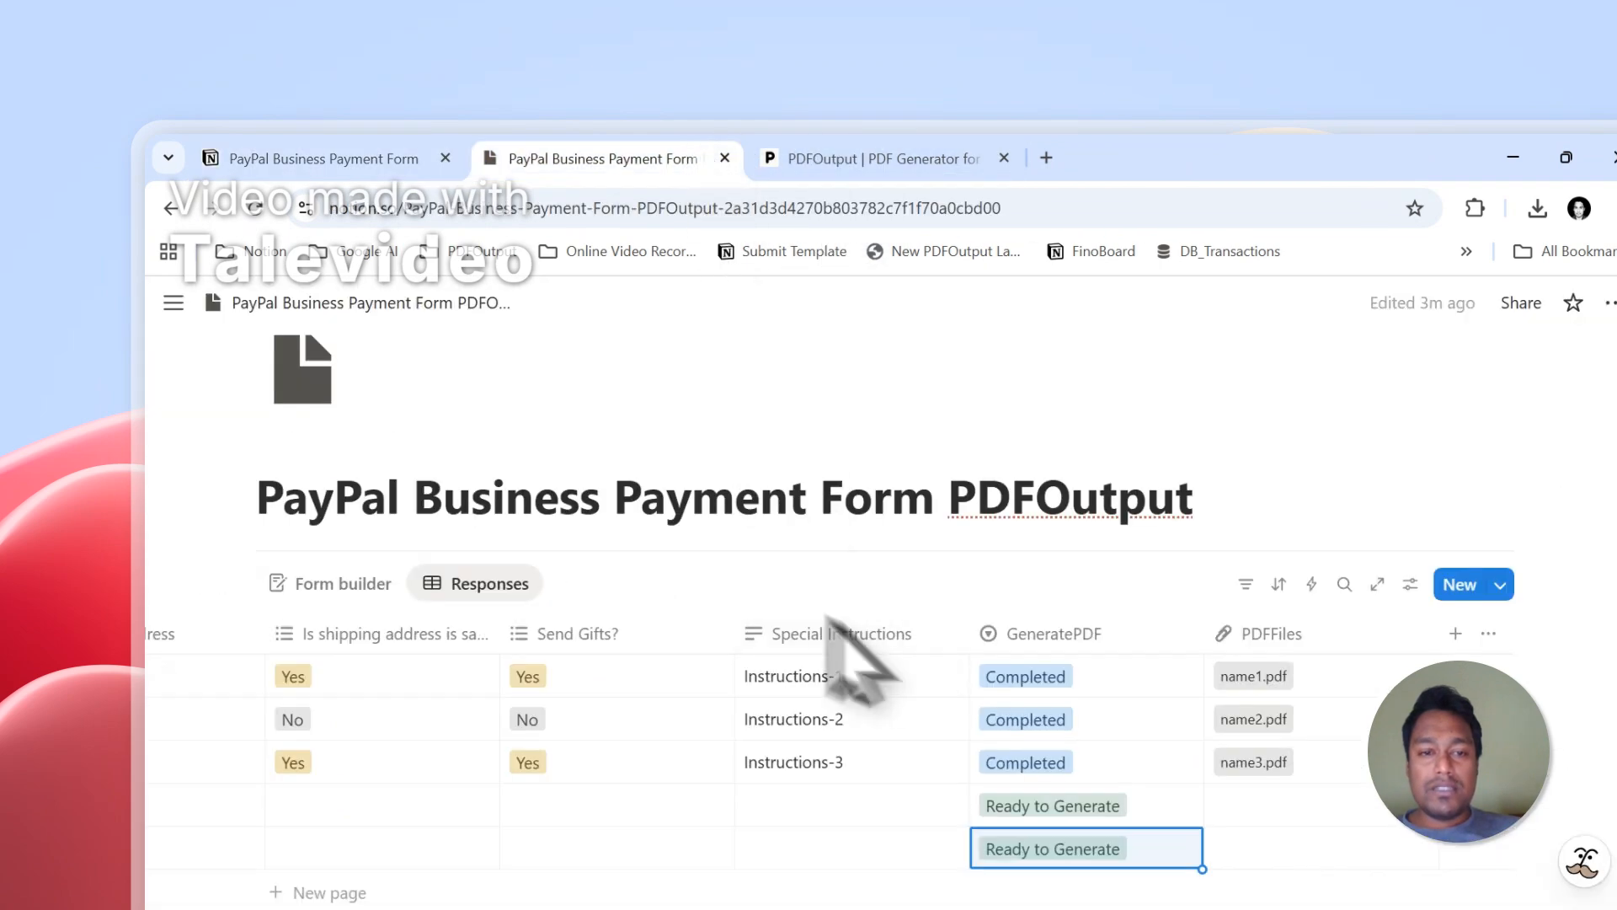
click(851, 156)
scroll(1483, 674, down, 4)
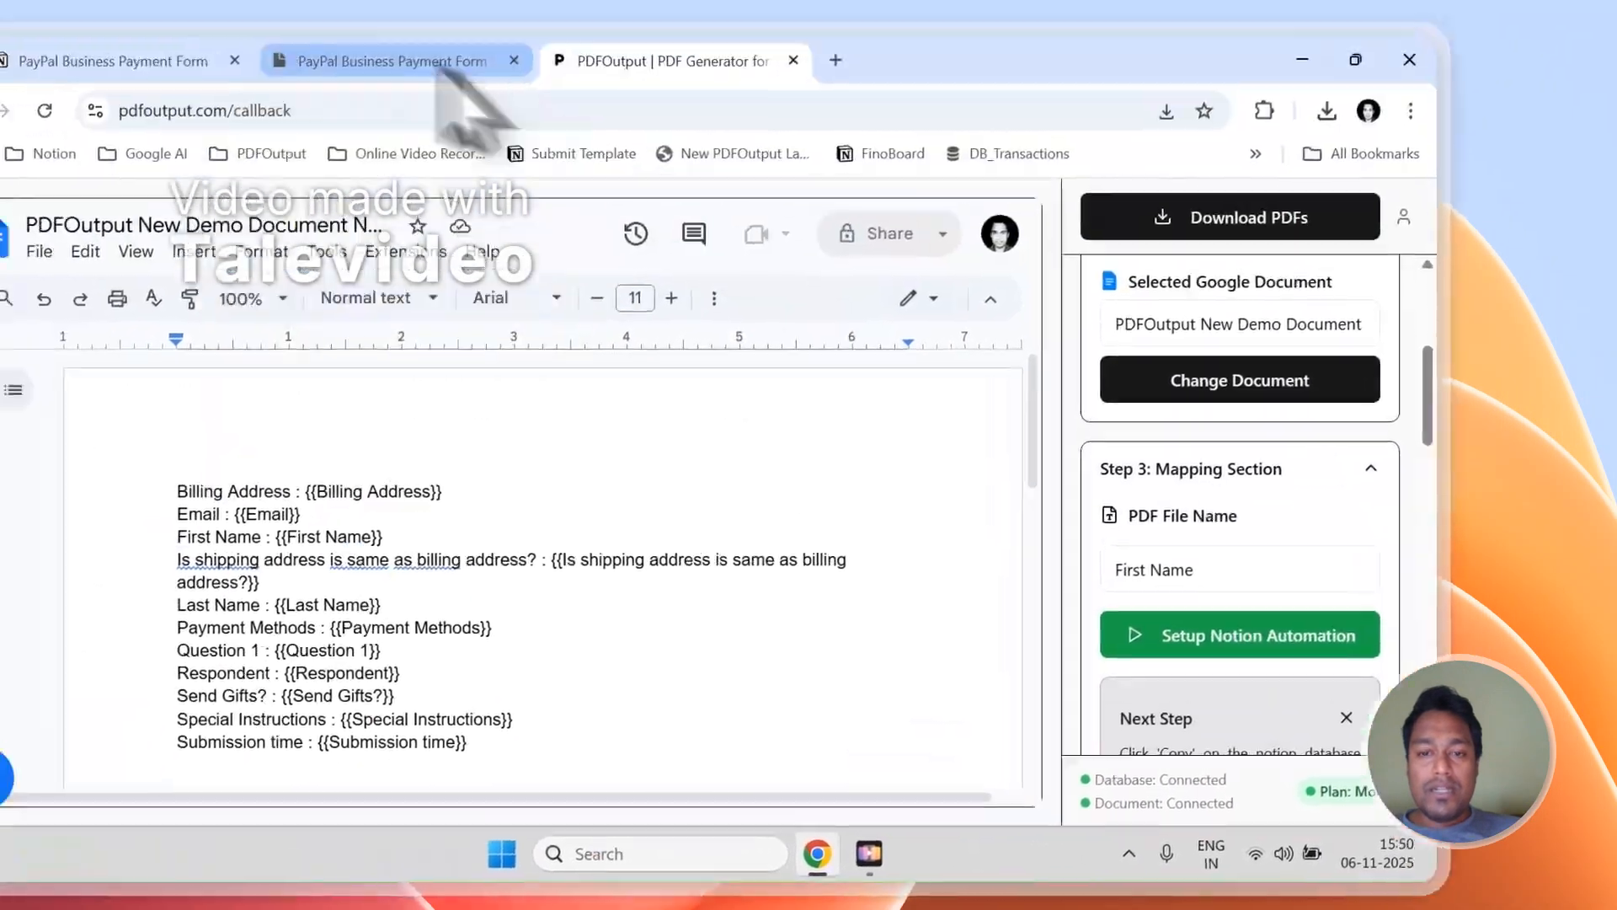
- Check the GeneratePDF and PDFFiles columns of the two new rows, comparing them with the database and document selected in PDFOutput
click(440, 68)
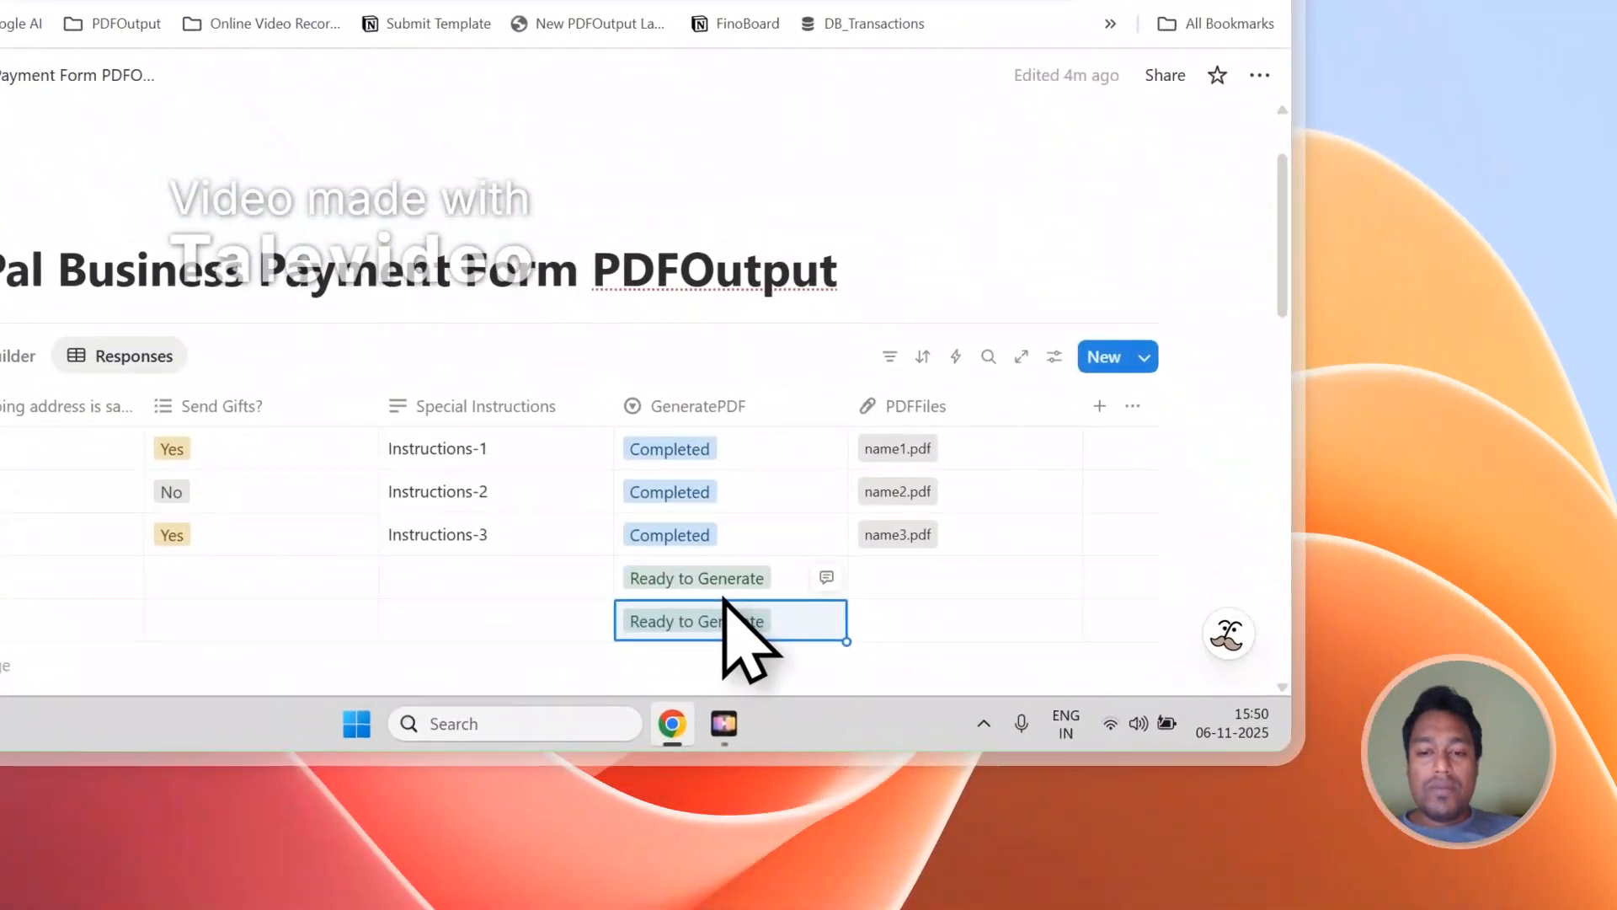
click(869, 723)
click(741, 446)
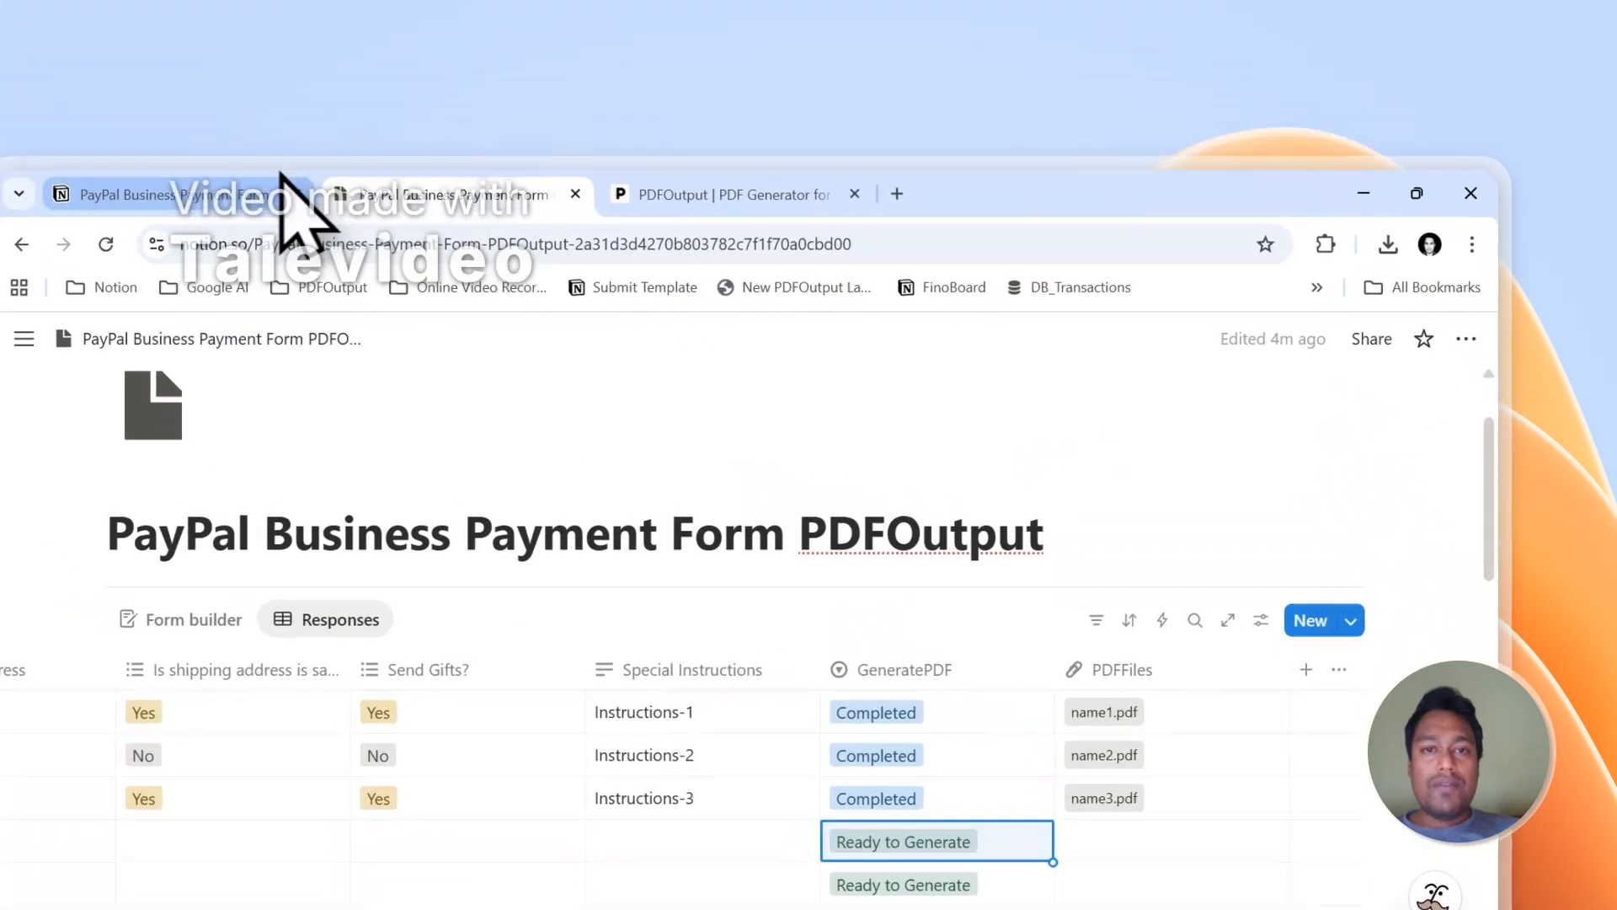
click(737, 195)
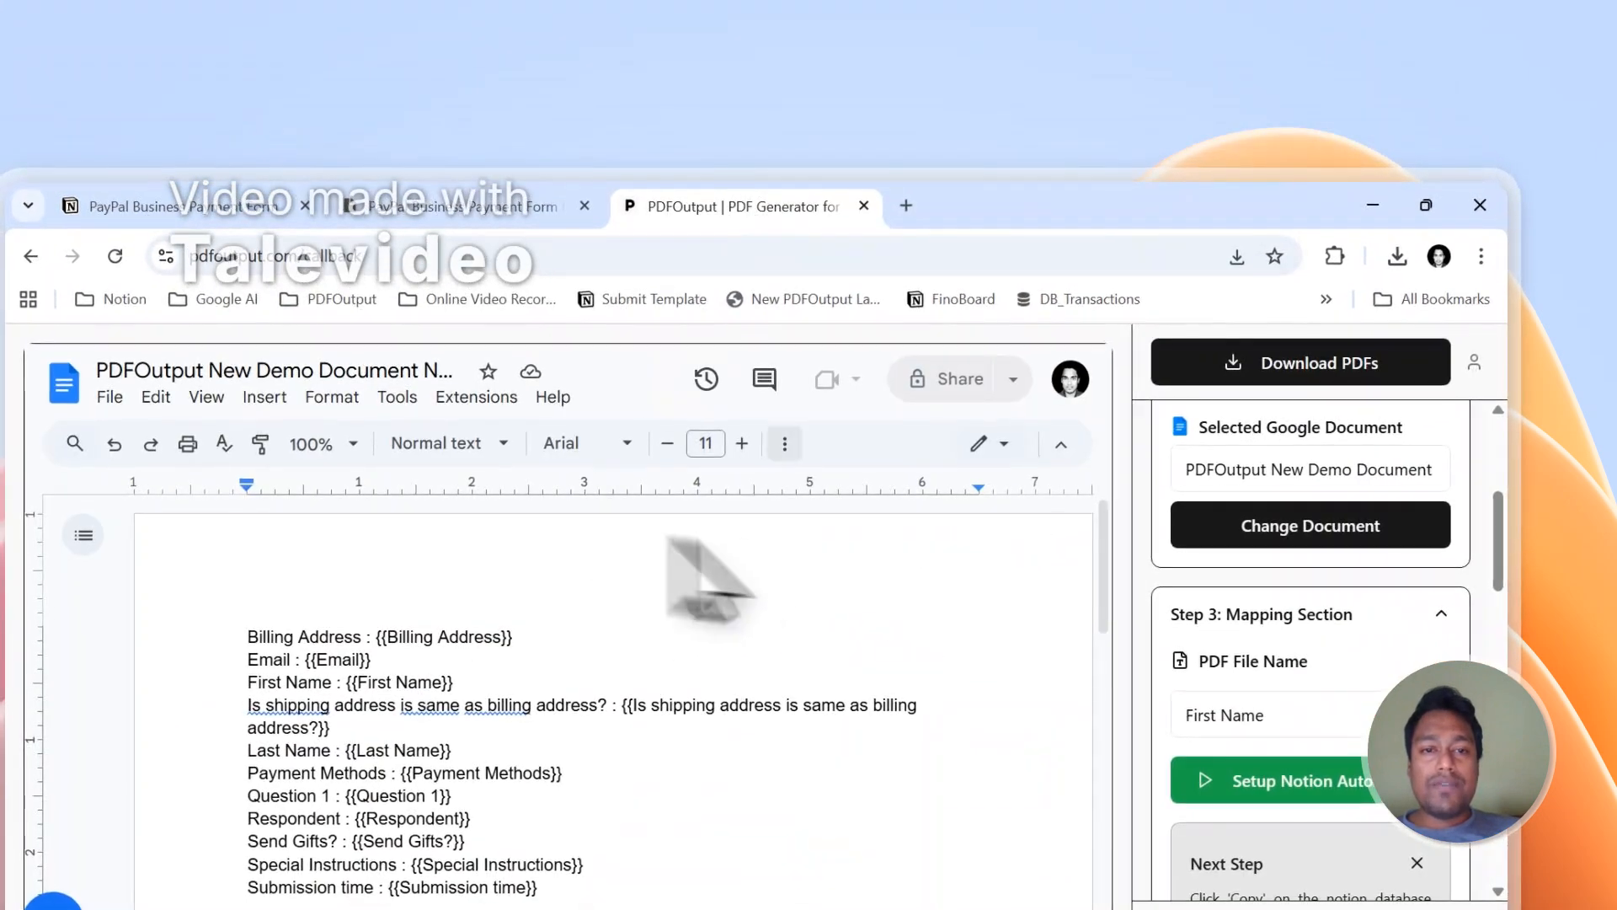
scroll(1167, 653, up, 4)
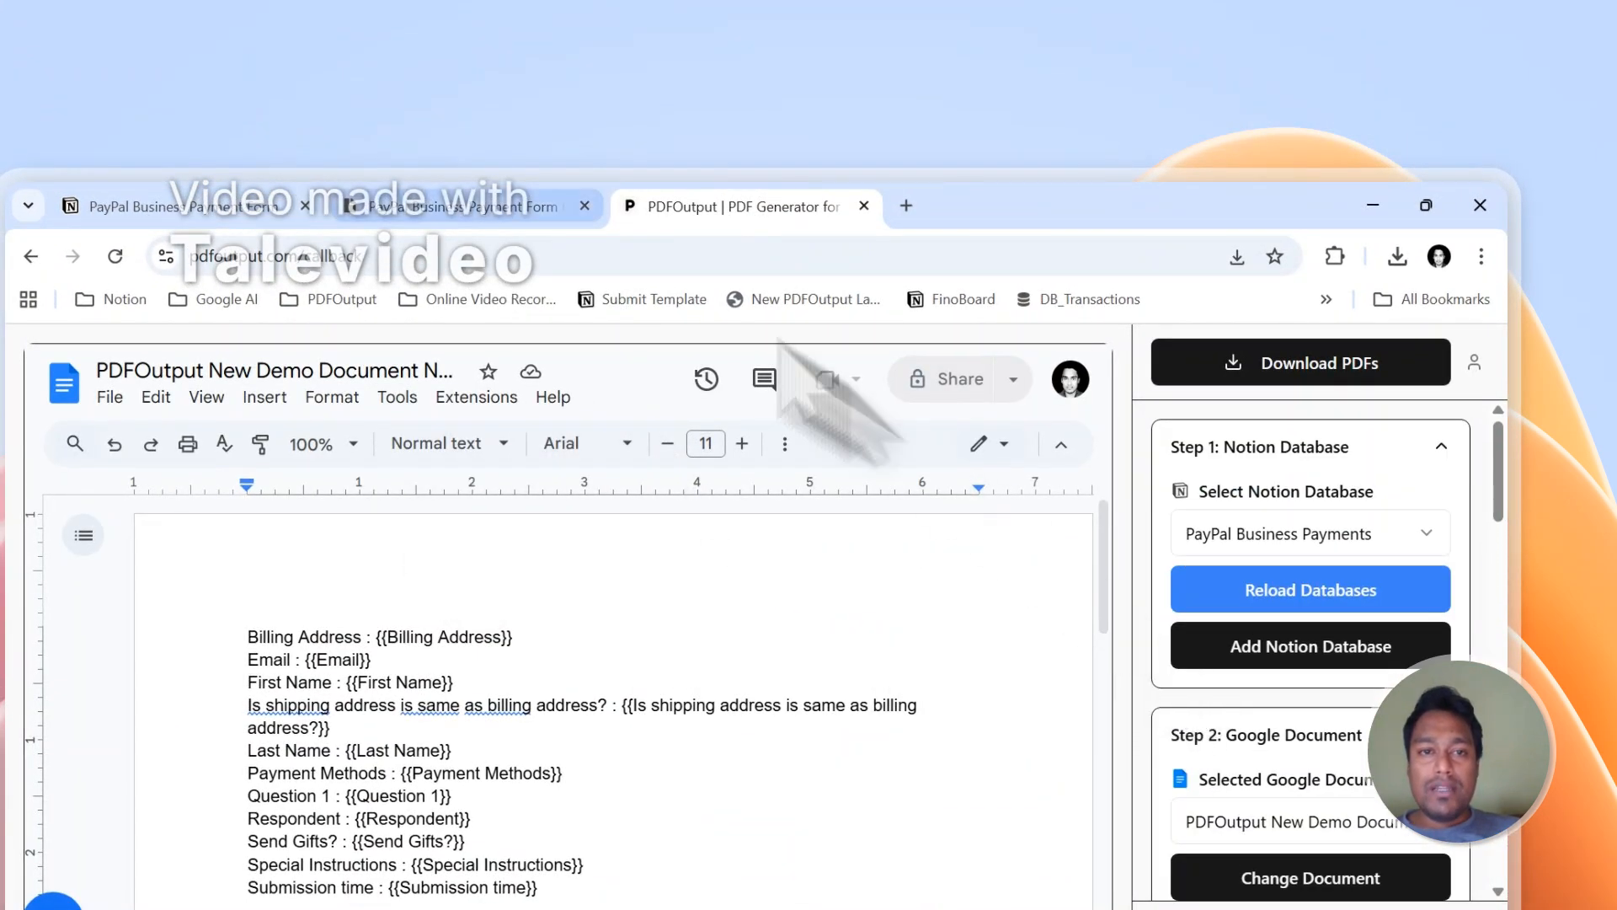
click(452, 202)
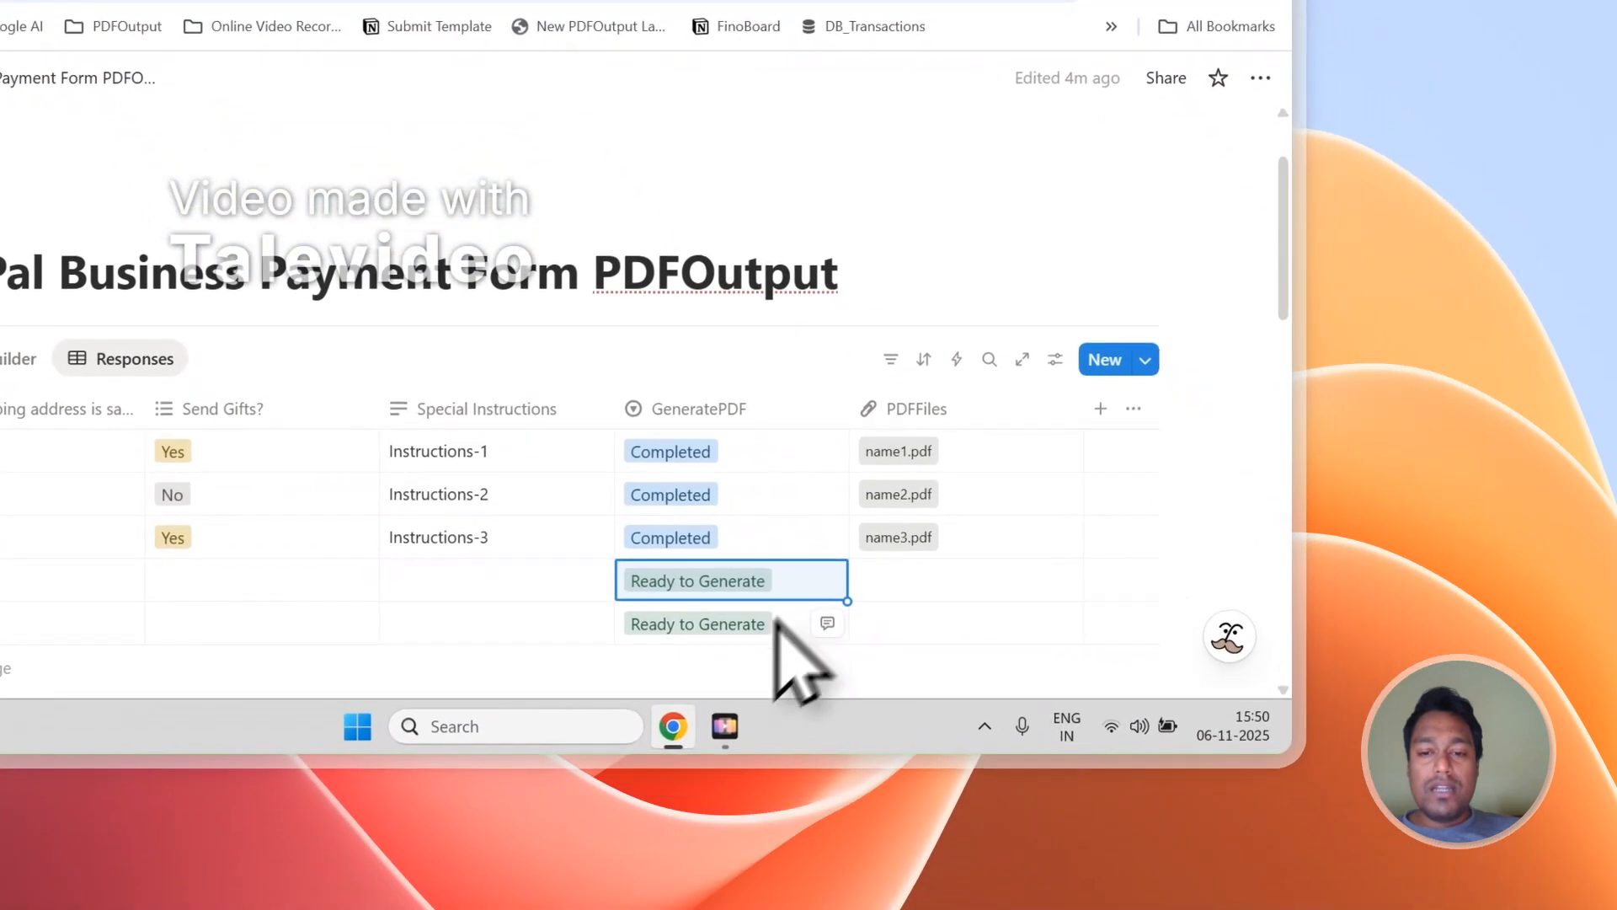
click(732, 623)
click(756, 478)
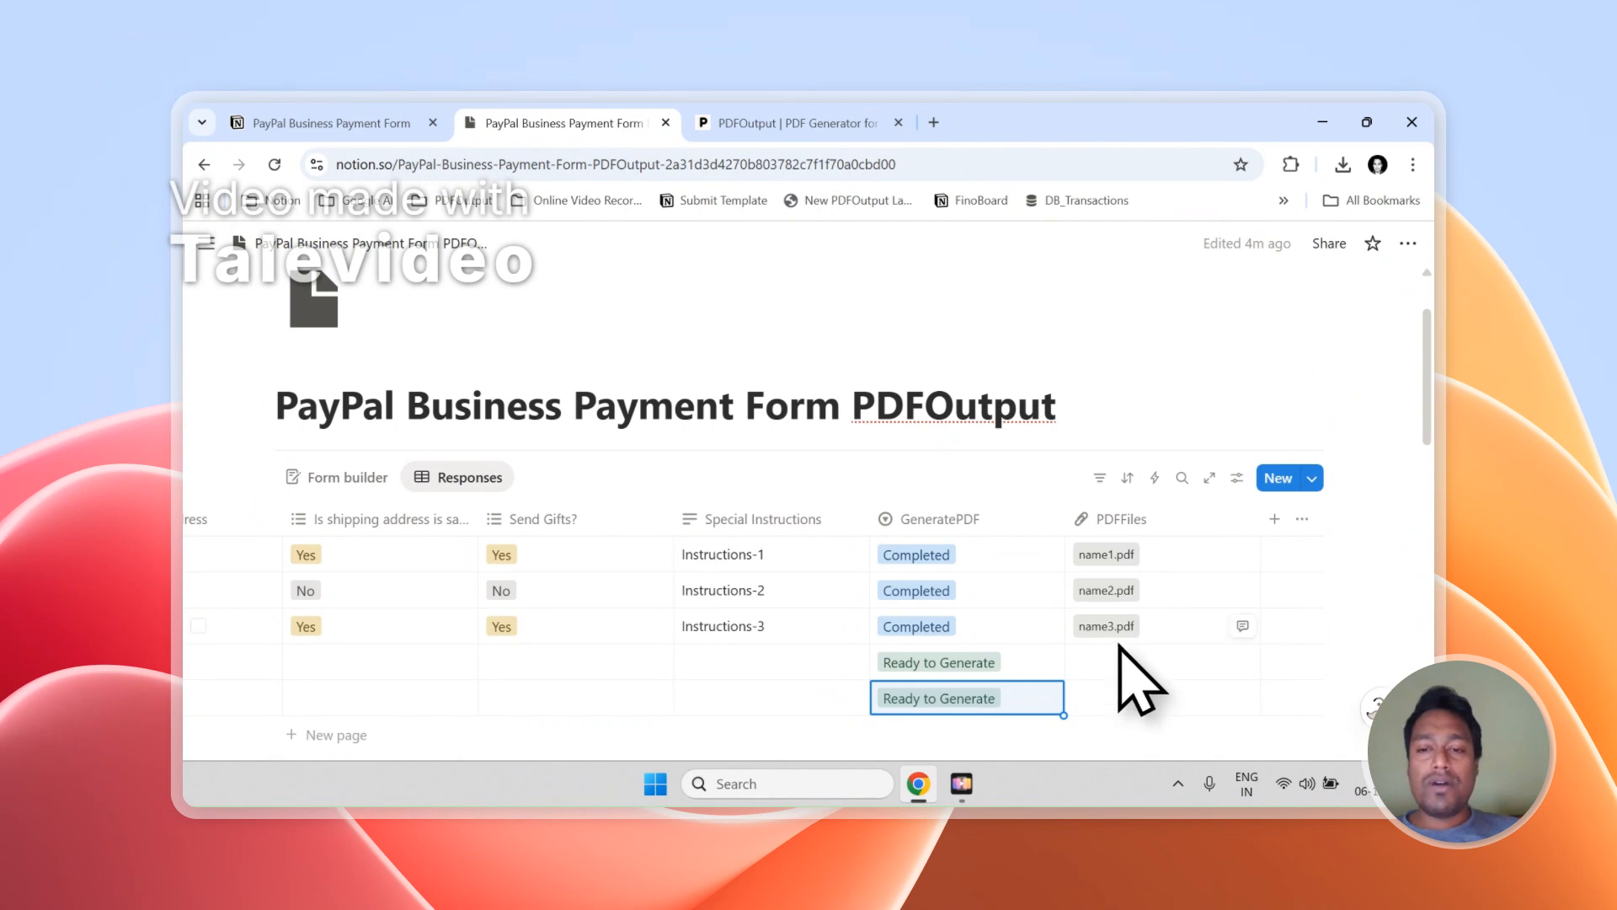
- Open the PDFOutput support chat, look at how to contact the team, and close it
click(784, 123)
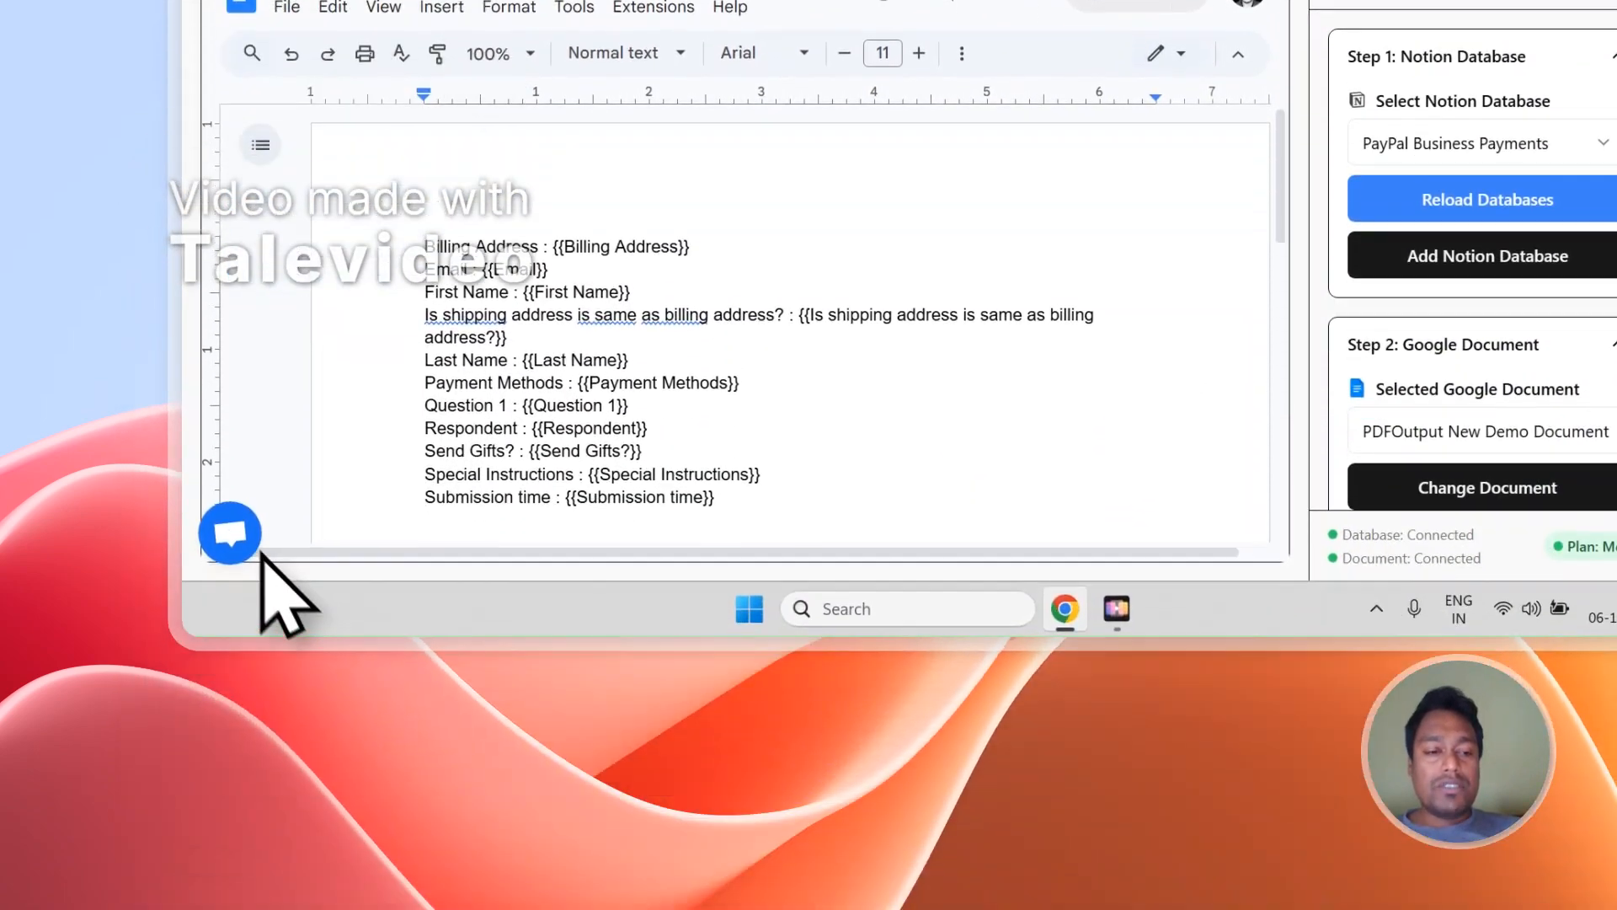
click(244, 477)
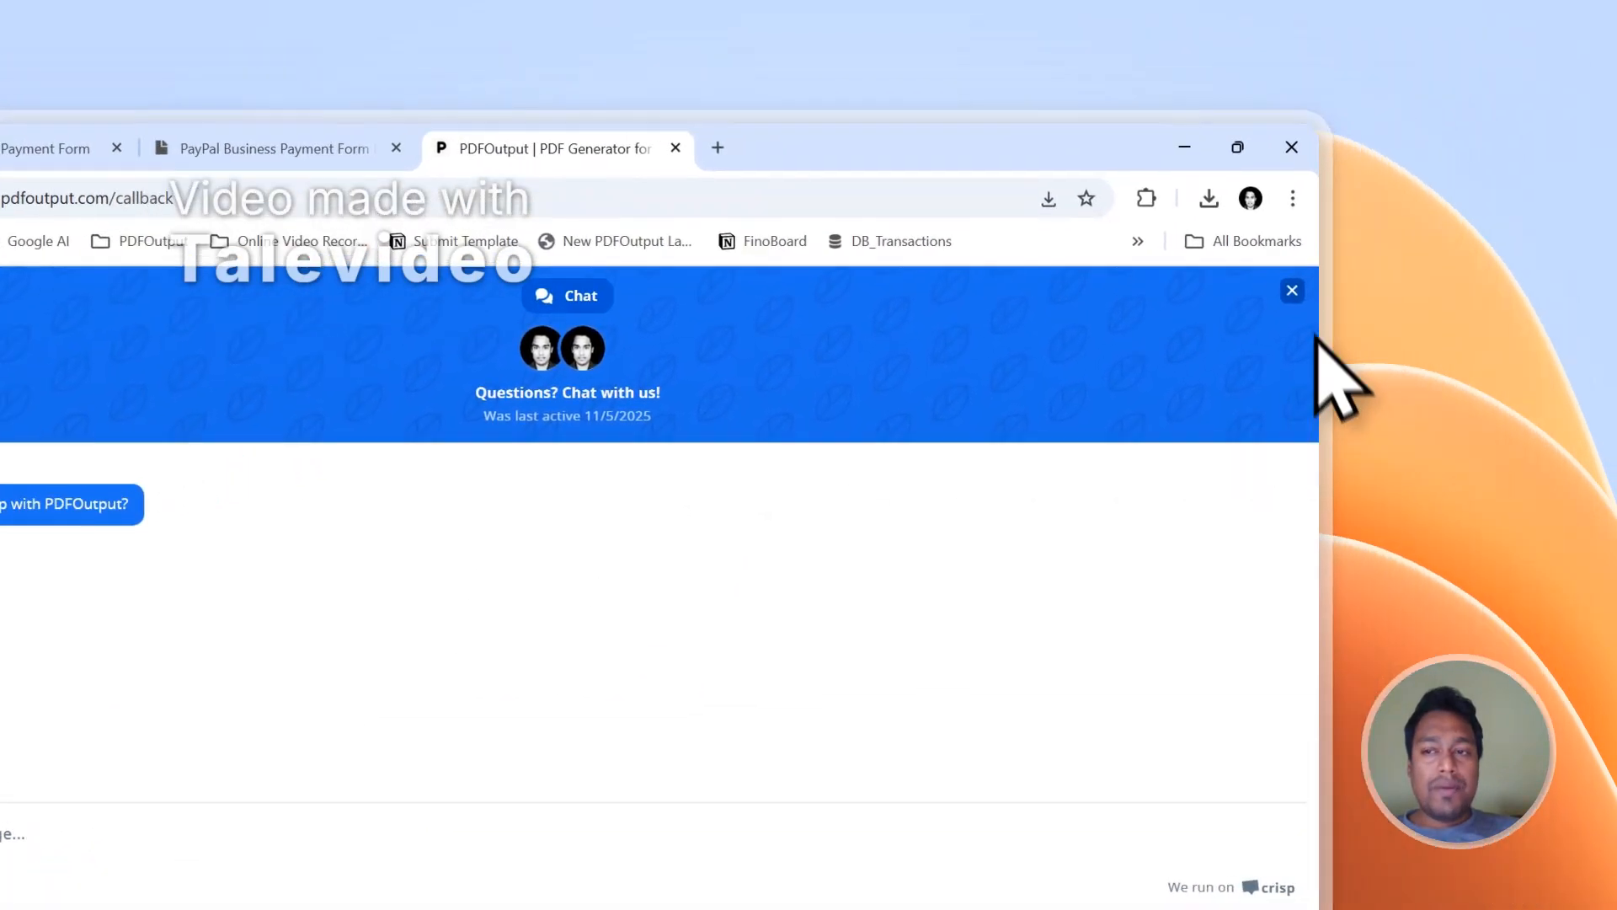
click(1268, 299)
- Sign out of the PDFOutput account
click(1260, 312)
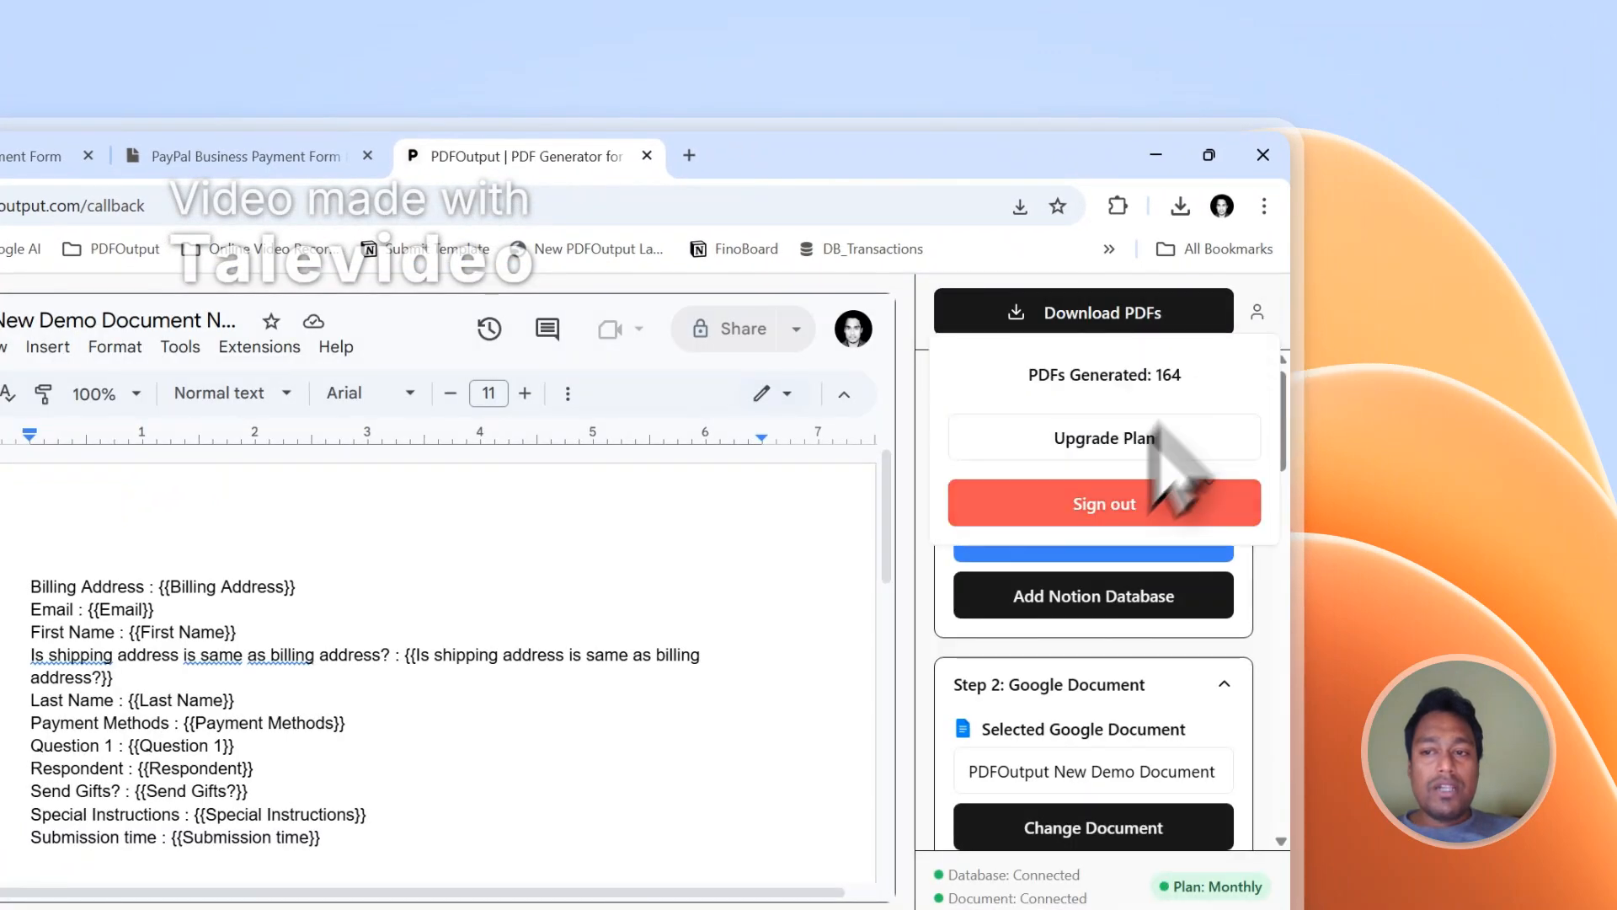
click(1111, 504)
- View the Send Message form on PDFOutput's Contact page, then return to the Notion responses to check the new rows
drag(1270, 328, 1307, 907)
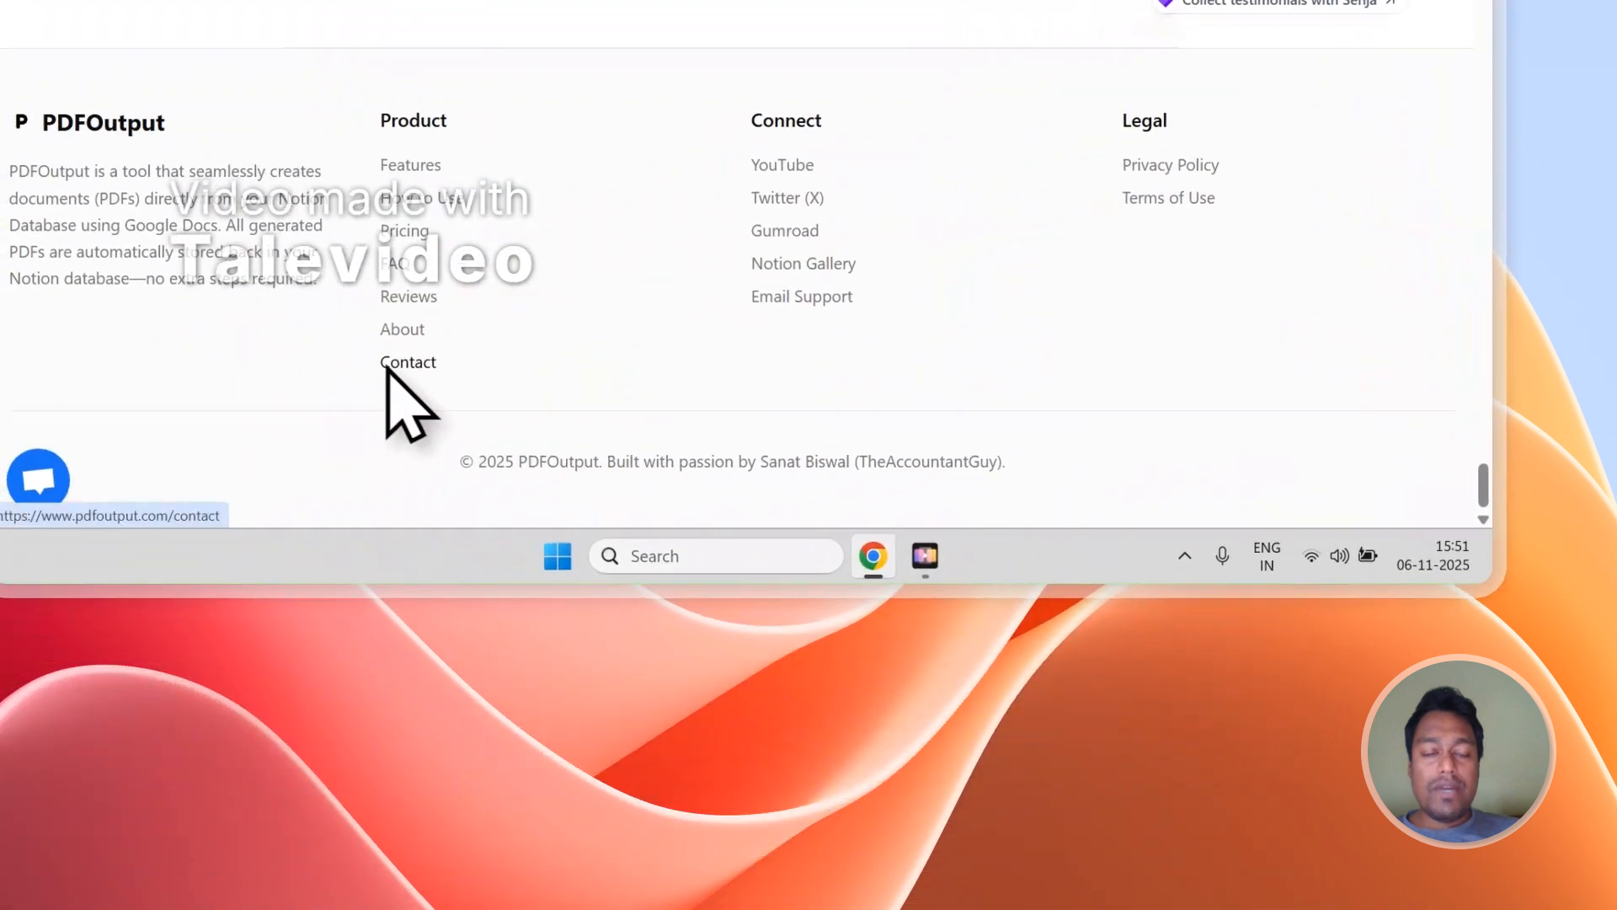
click(407, 362)
scroll(708, 278, down, 3)
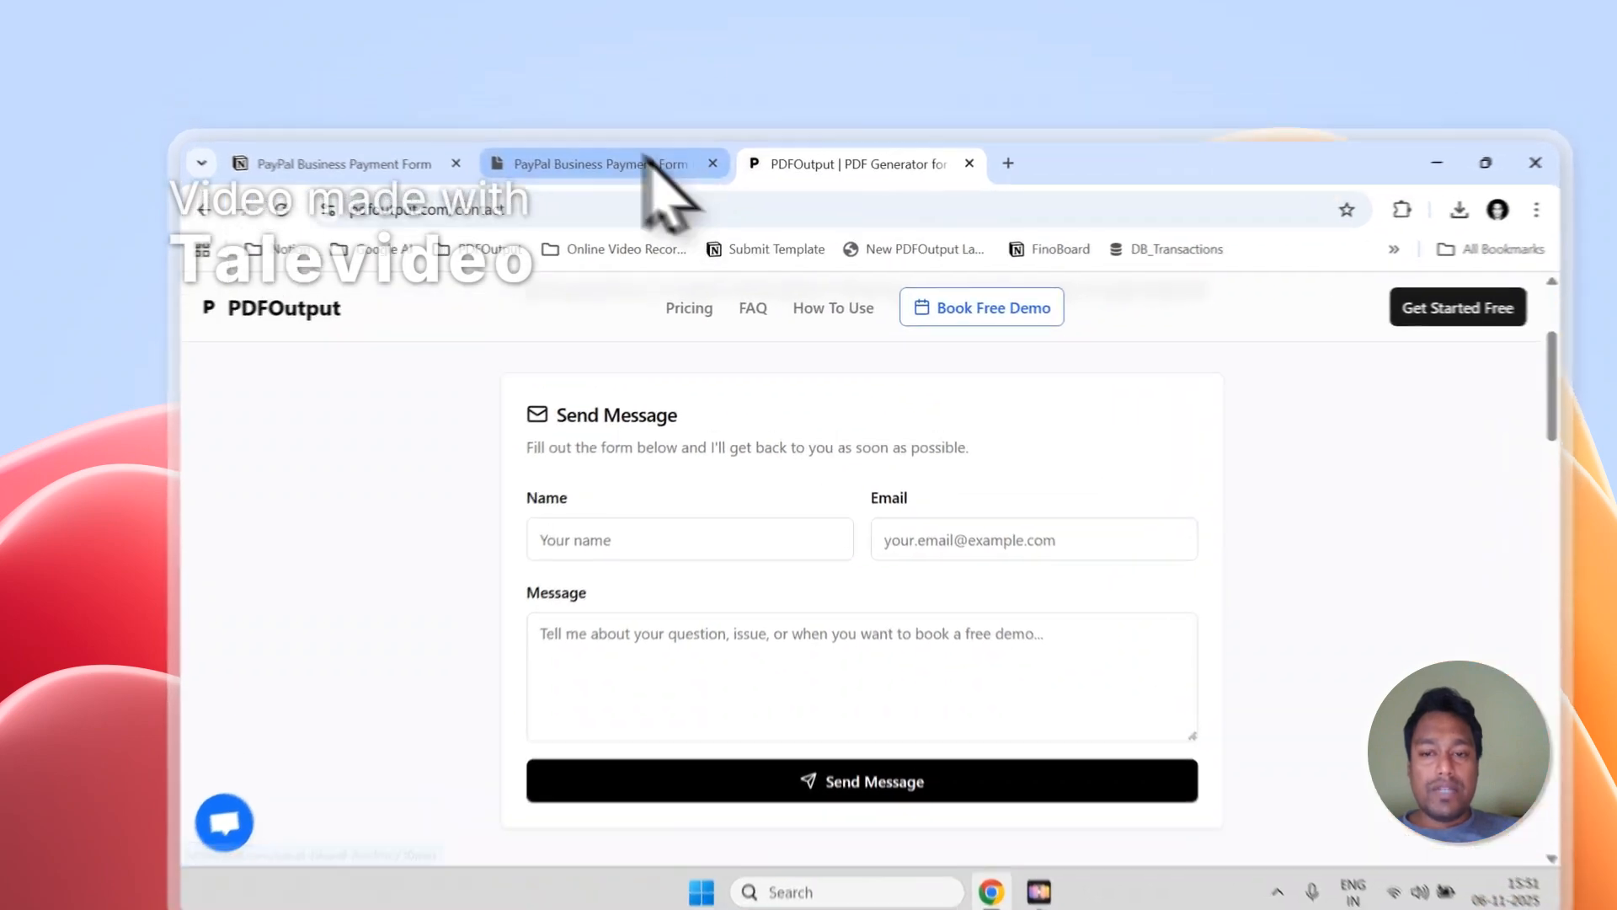
click(620, 124)
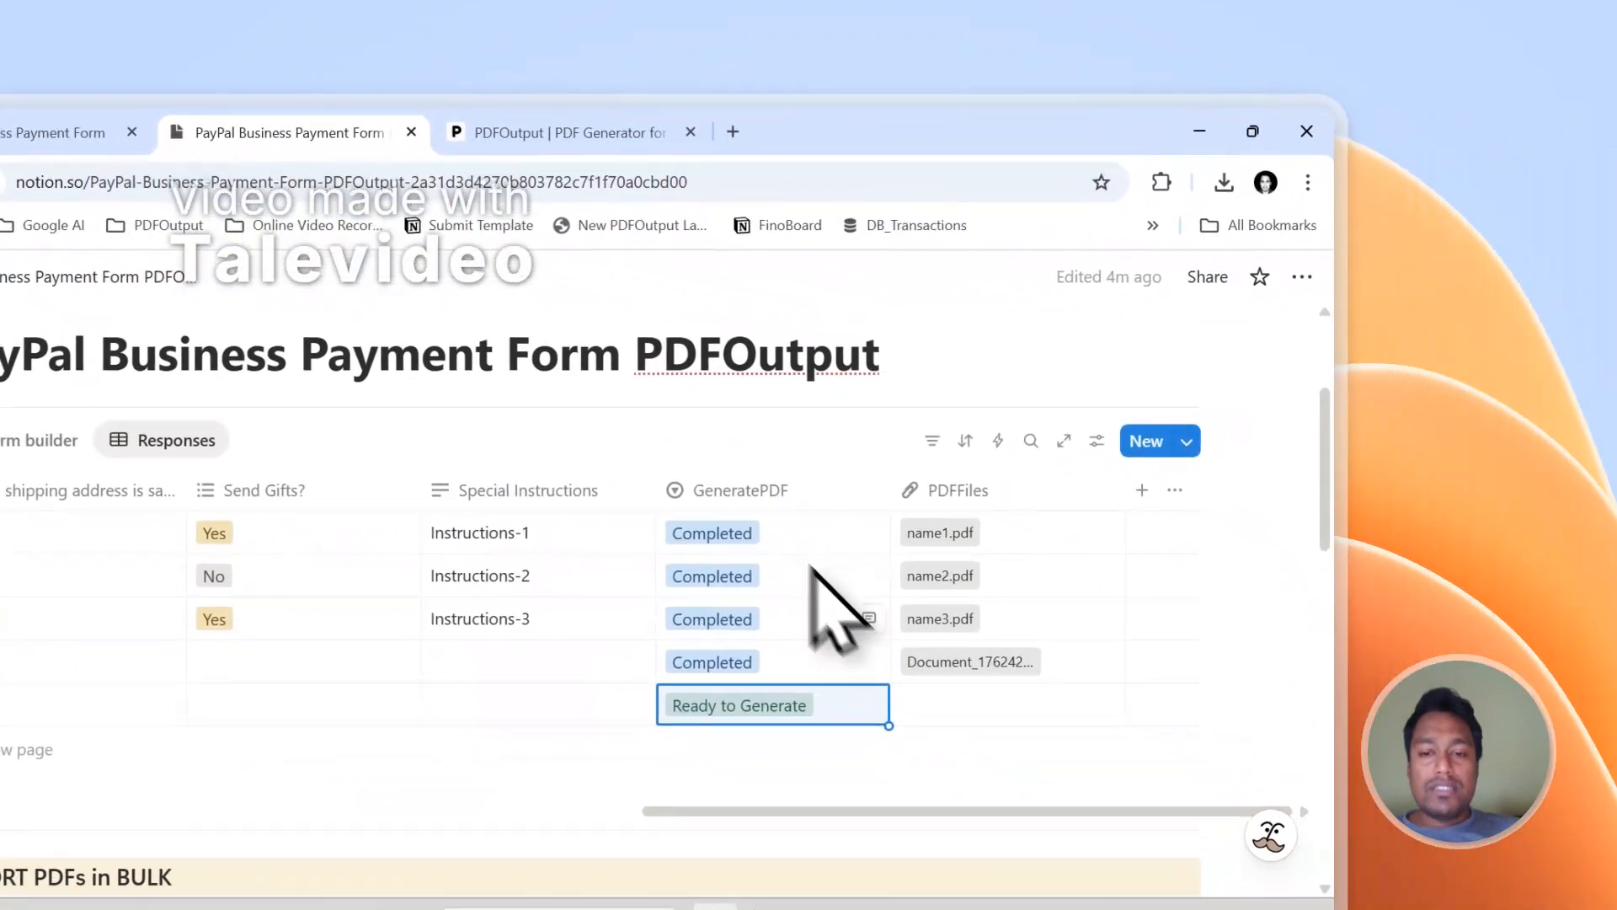